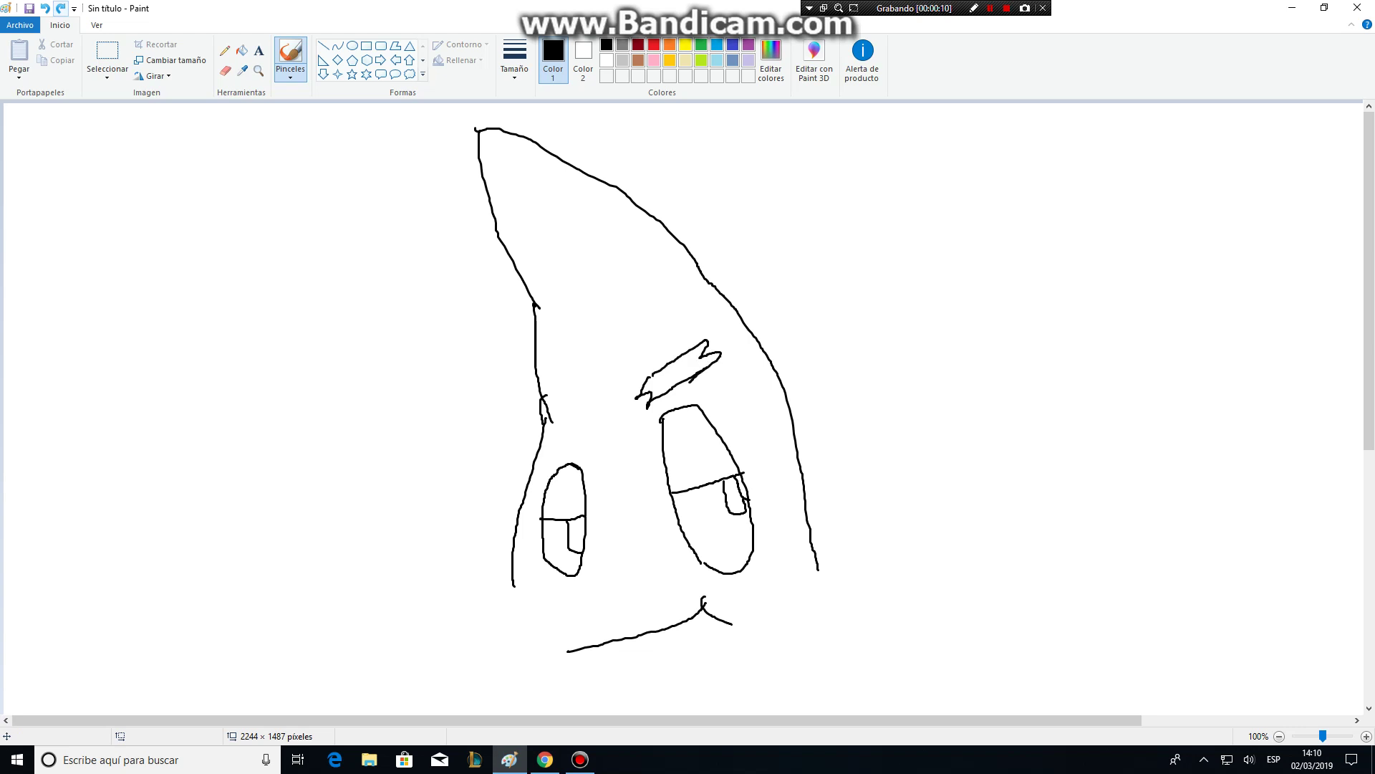
Draw the left eyebrow as a slanted band with jagged ends and extend both sides of the head down toward the chin
{"action": "left_click_drag", "start_coordinate": [567, 396], "coordinate": [609, 417]}
{"action": "left_click_drag", "start_coordinate": [817, 566], "coordinate": [835, 655]}
{"action": "left_click_drag", "start_coordinate": [511, 582], "coordinate": [514, 666]}
{"action": "left_click_drag", "start_coordinate": [833, 654], "coordinate": [792, 715]}
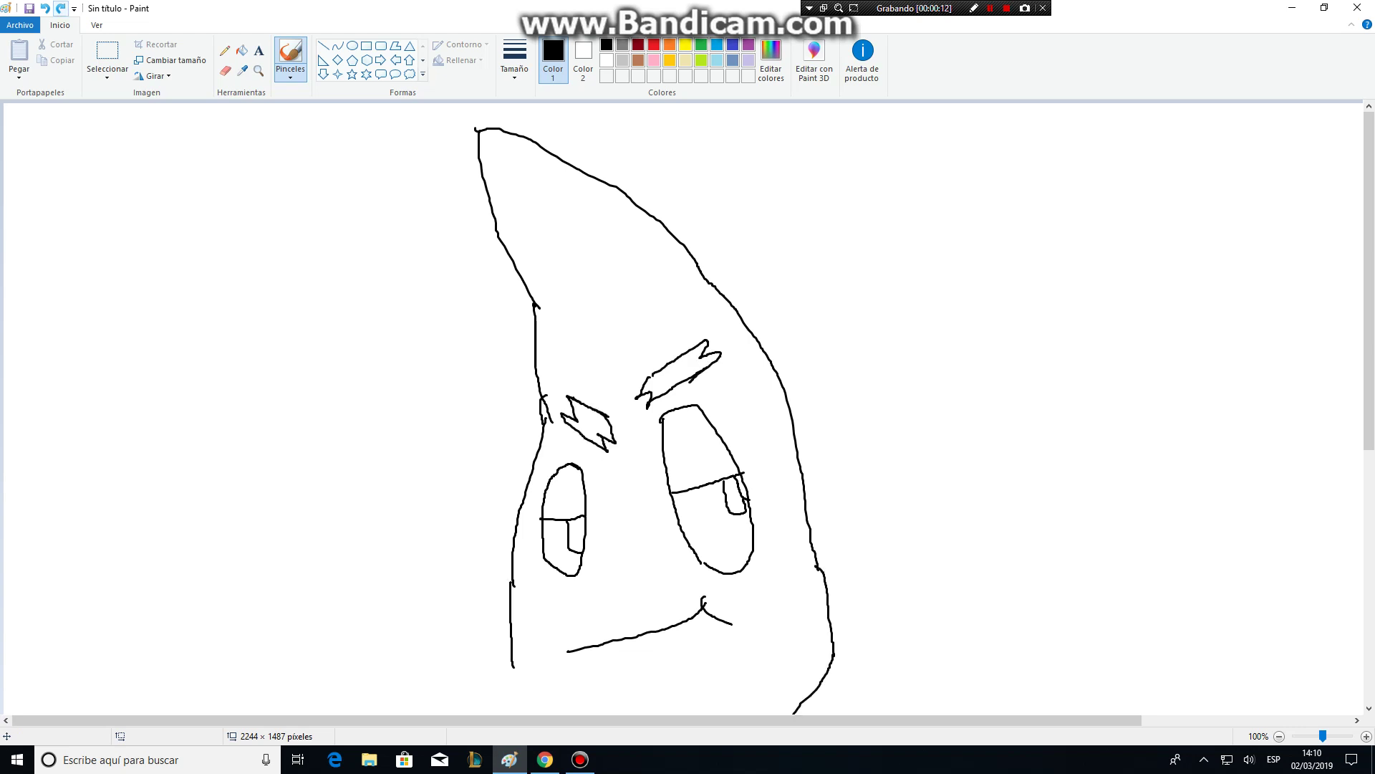
Draw the hood folds on both sides of the face, curving down from cheek height to meet in a point below the chin
{"action": "left_click_drag", "start_coordinate": [829, 629], "coordinate": [885, 712]}
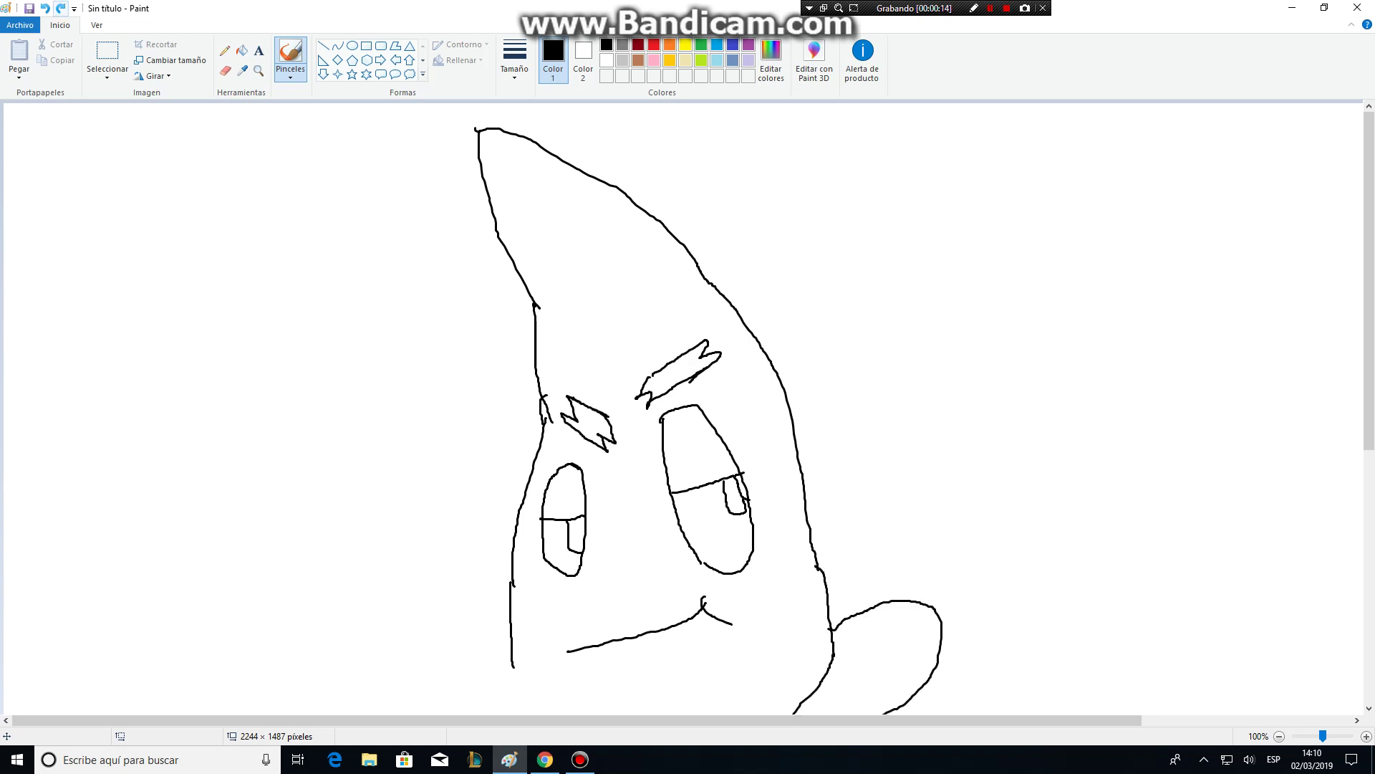
{"action": "left_click_drag", "start_coordinate": [831, 654], "coordinate": [896, 639]}
{"action": "scroll", "coordinate": [750, 493], "scroll_direction": "down", "scroll_amount": 6}
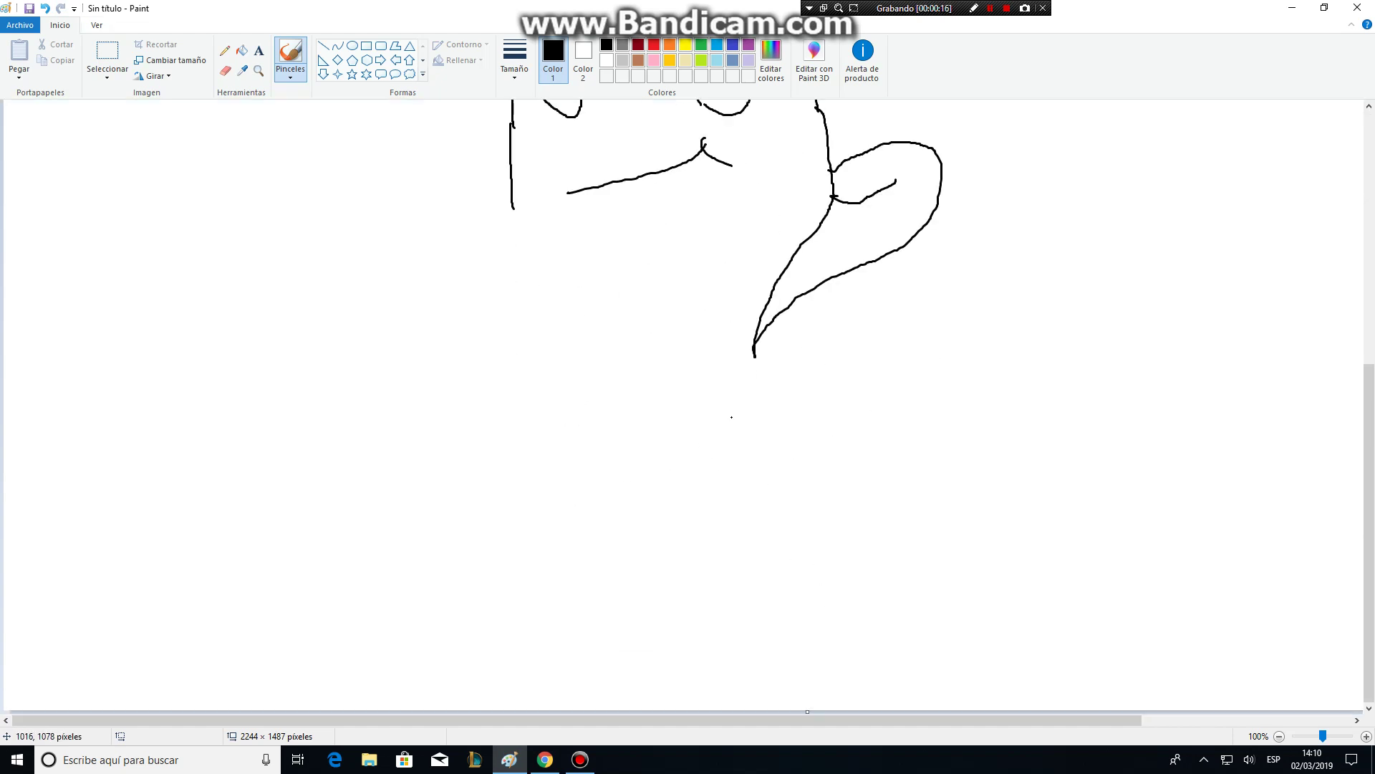
{"action": "scroll", "coordinate": [690, 353], "scroll_direction": "up", "scroll_amount": 4}
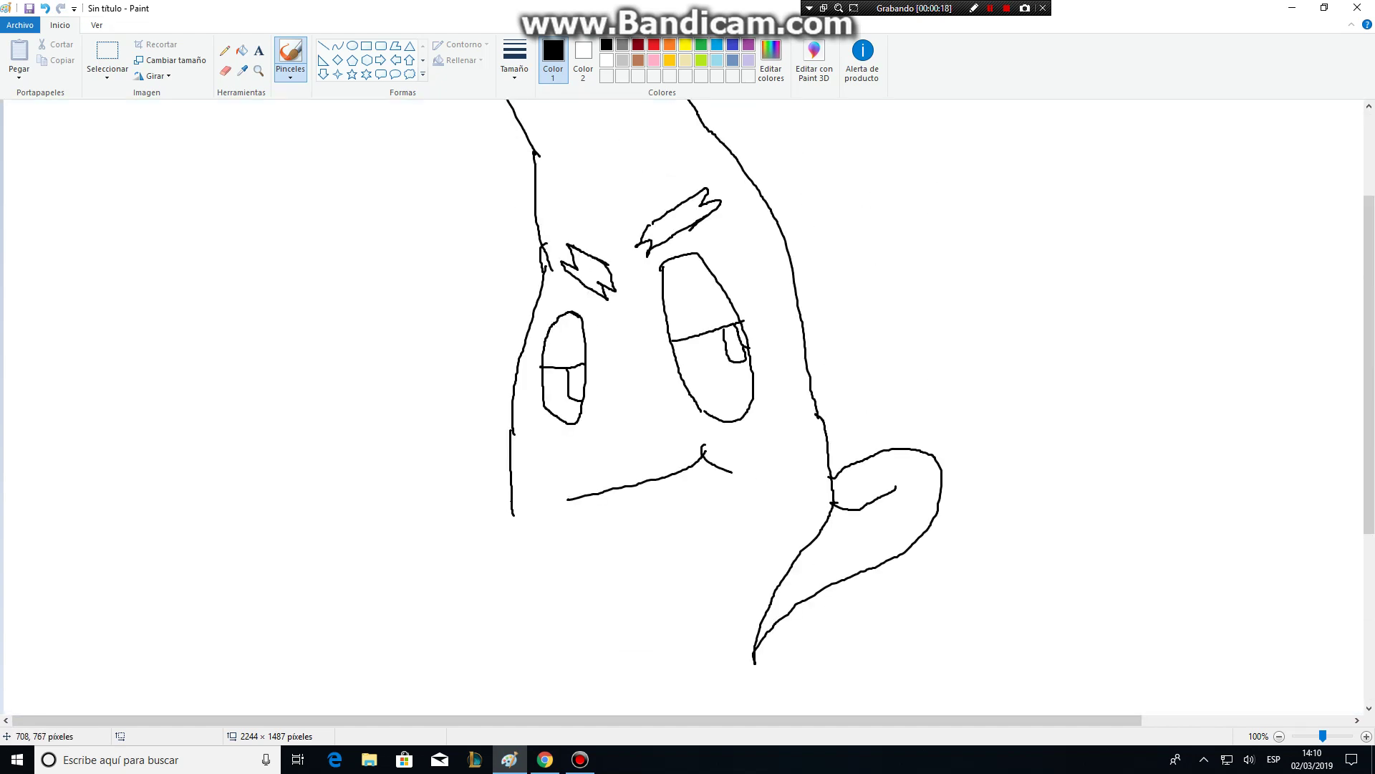
{"action": "mouse_move", "coordinate": [507, 485]}
{"action": "left_mouse_down"}
{"action": "mouse_move", "coordinate": [444, 522]}
{"action": "mouse_move", "coordinate": [498, 594]}
{"action": "mouse_move", "coordinate": [740, 686]}
{"action": "mouse_move", "coordinate": [752, 652]}
{"action": "left_mouse_up"}
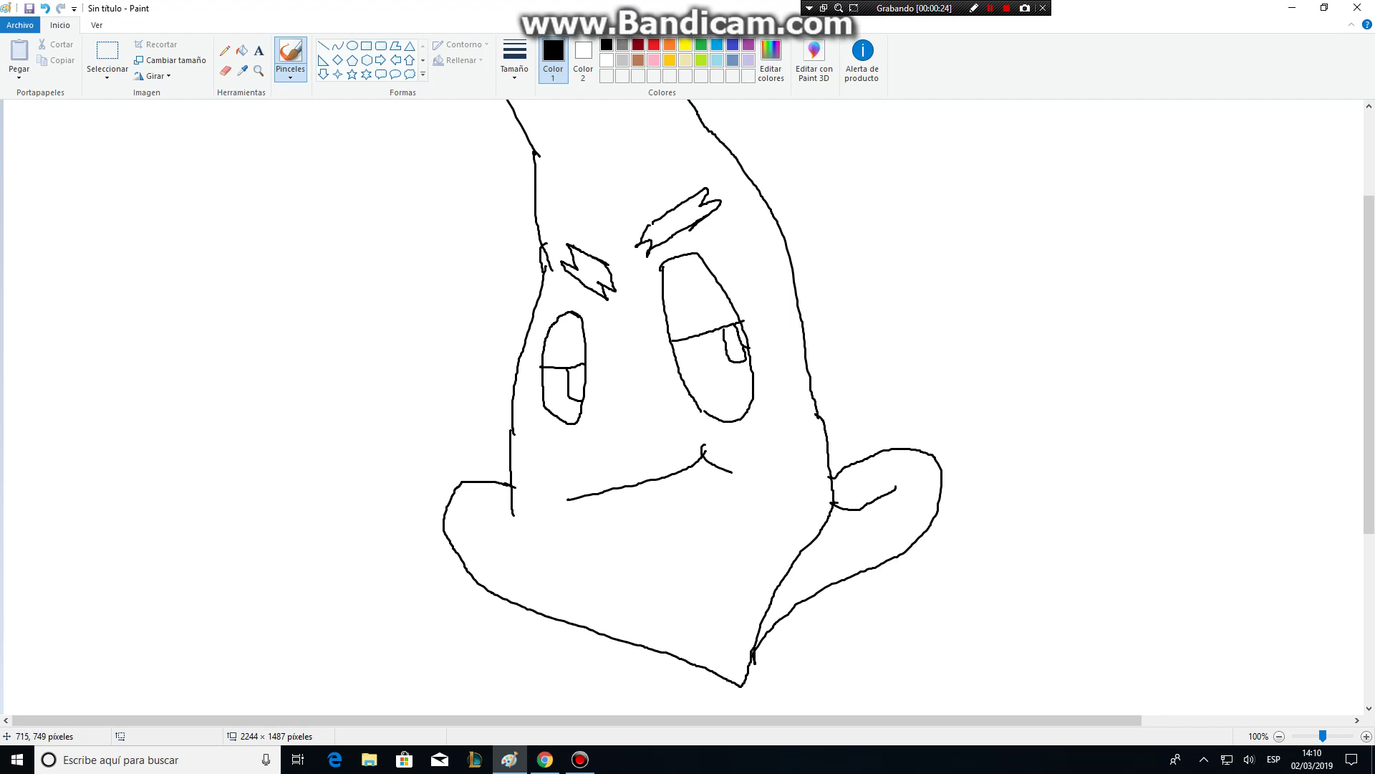
{"action": "mouse_move", "coordinate": [506, 514]}
{"action": "left_mouse_down"}
{"action": "mouse_move", "coordinate": [486, 501]}
{"action": "mouse_move", "coordinate": [542, 549]}
{"action": "mouse_move", "coordinate": [641, 595]}
{"action": "mouse_move", "coordinate": [743, 685]}
{"action": "left_mouse_up"}
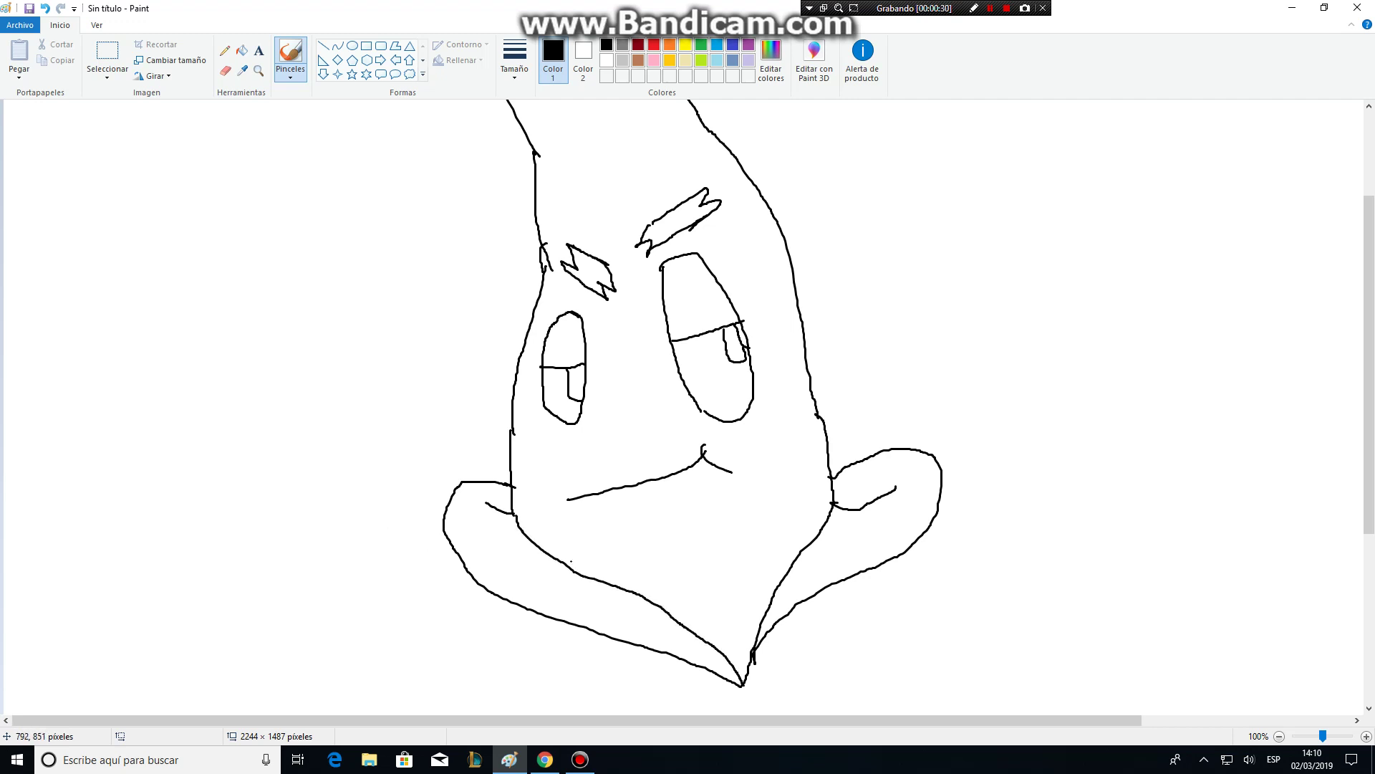
Draw the right sleeve's curved outer outline from the hood to the forearm, plus its inner arm line
{"action": "scroll", "coordinate": [914, 554], "scroll_direction": "down", "scroll_amount": 4}
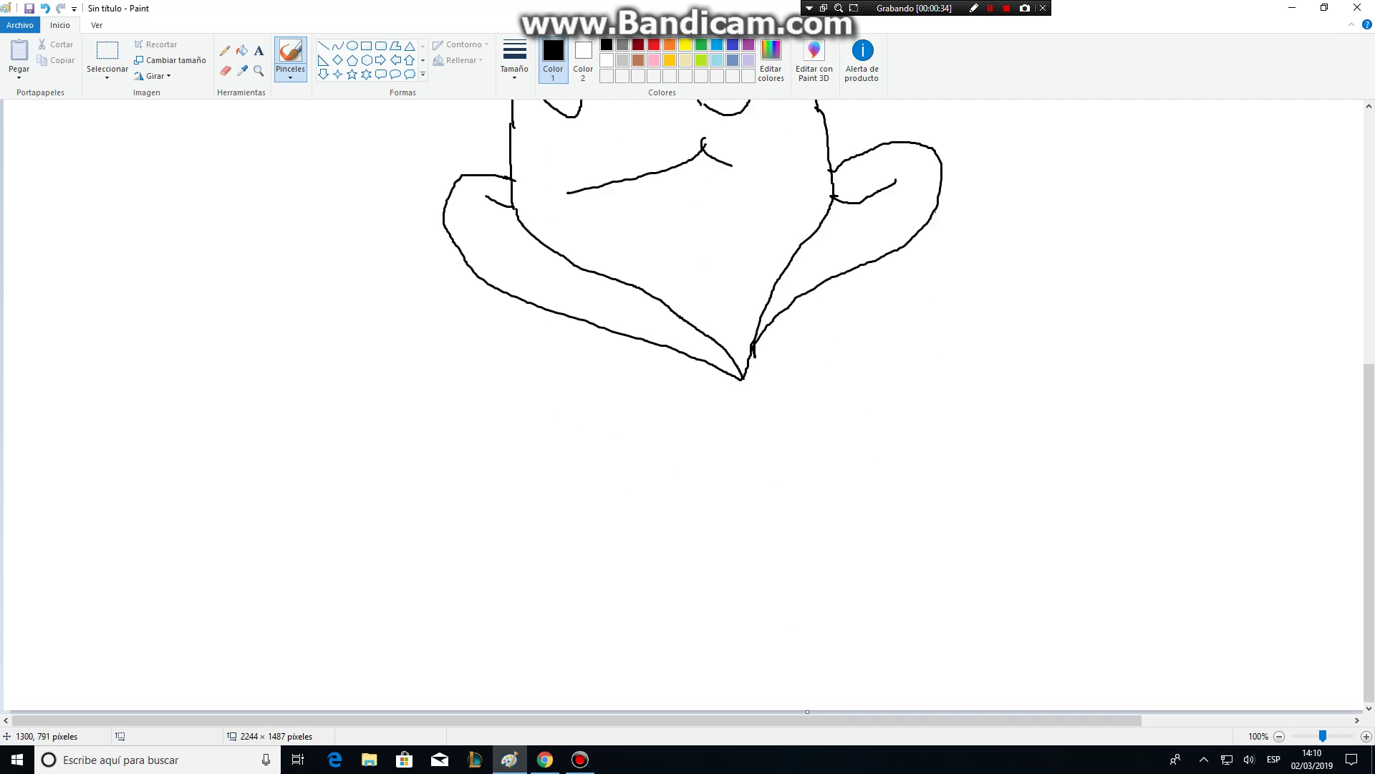
{"action": "mouse_move", "coordinate": [934, 211]}
{"action": "left_mouse_down"}
{"action": "mouse_move", "coordinate": [968, 233]}
{"action": "mouse_move", "coordinate": [1017, 351]}
{"action": "mouse_move", "coordinate": [1047, 527]}
{"action": "mouse_move", "coordinate": [1027, 578]}
{"action": "mouse_move", "coordinate": [909, 632]}
{"action": "left_mouse_up"}
{"action": "scroll", "coordinate": [945, 530], "scroll_direction": "up", "scroll_amount": 2}
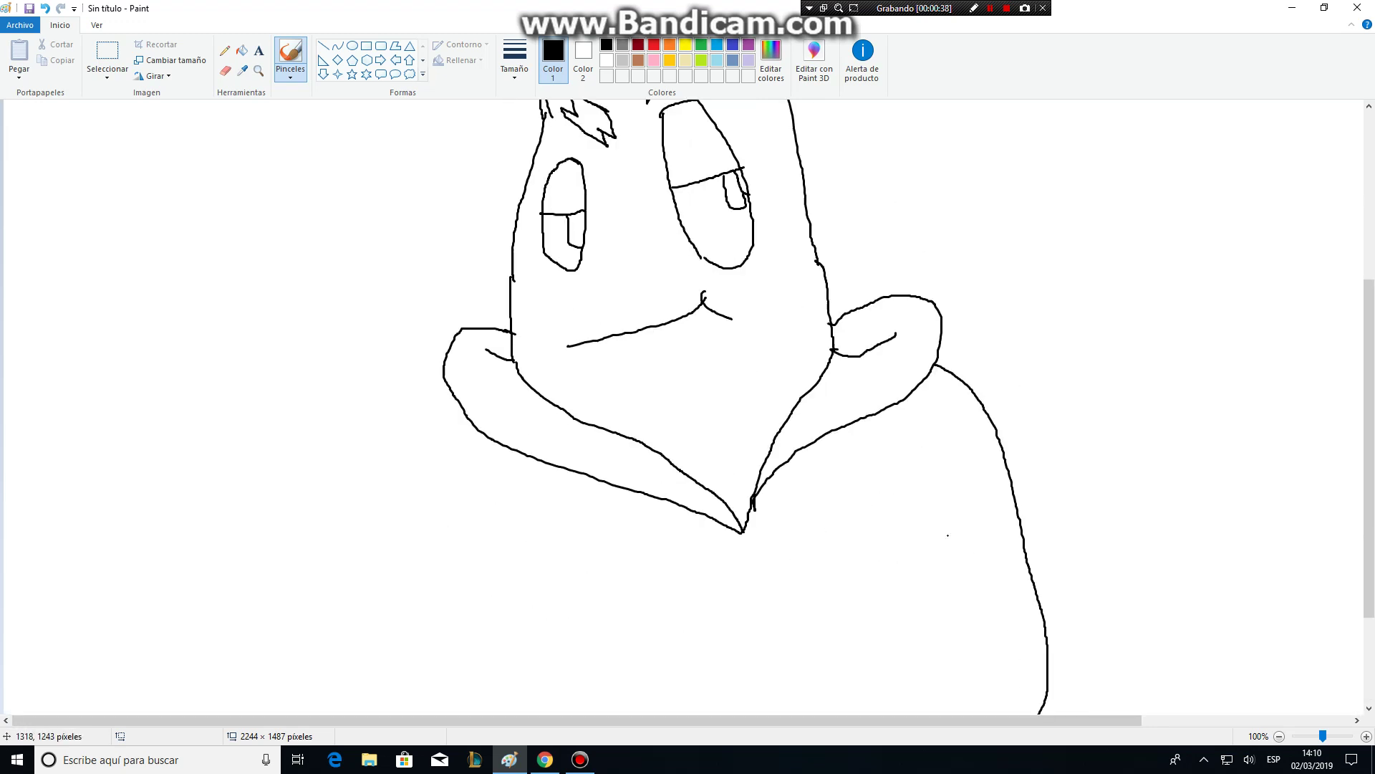
{"action": "scroll", "coordinate": [948, 535], "scroll_direction": "down", "scroll_amount": 2}
{"action": "mouse_move", "coordinate": [901, 329]}
{"action": "left_mouse_down"}
{"action": "mouse_move", "coordinate": [902, 354]}
{"action": "mouse_move", "coordinate": [919, 324]}
{"action": "mouse_move", "coordinate": [975, 566]}
{"action": "left_mouse_up"}
{"action": "key", "text": "ctrl+z"}
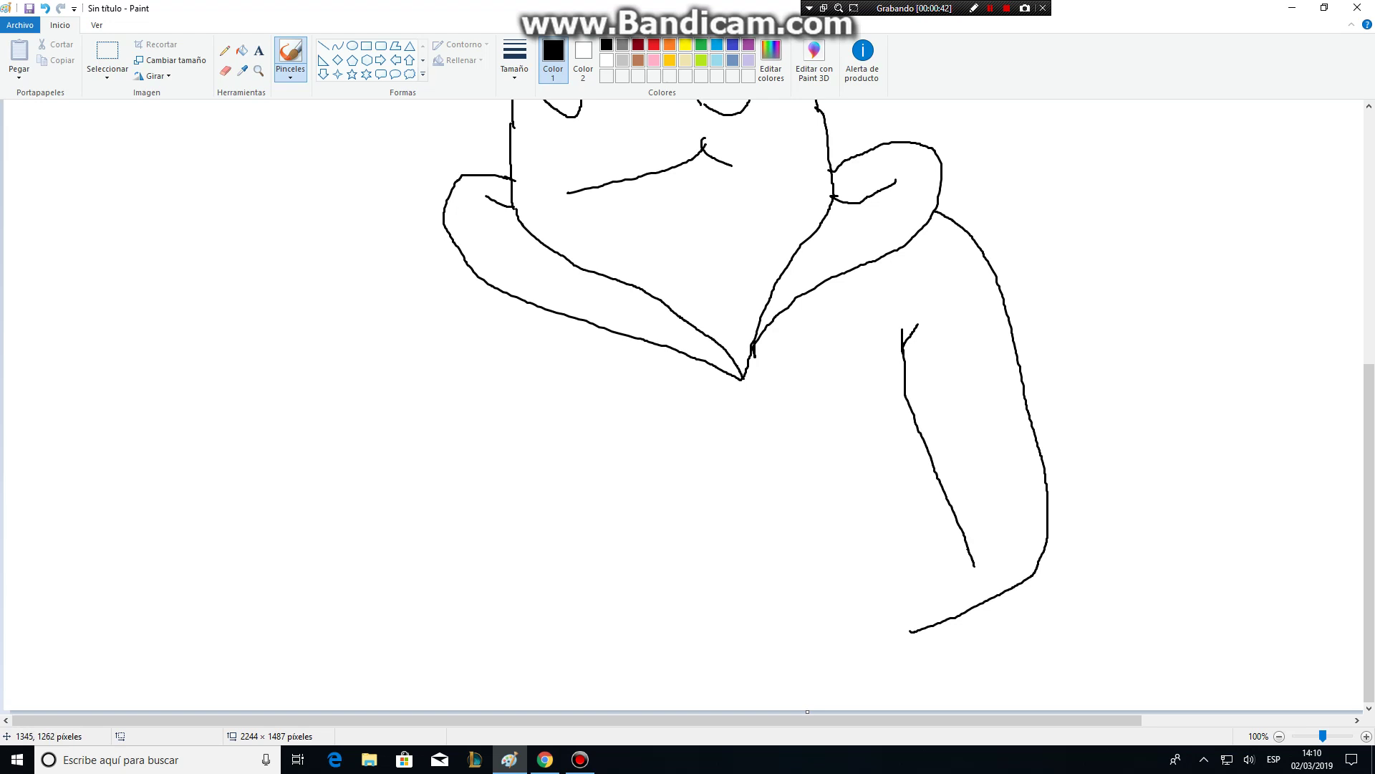
Add the right forearm's upper edge and elbow crease, and outline the jacket's hem and two open front panels
{"action": "left_click_drag", "start_coordinate": [952, 509], "coordinate": [864, 578]}
{"action": "mouse_move", "coordinate": [920, 424]}
{"action": "left_mouse_down"}
{"action": "mouse_move", "coordinate": [918, 480]}
{"action": "mouse_move", "coordinate": [938, 520]}
{"action": "left_mouse_up"}
{"action": "mouse_move", "coordinate": [992, 599]}
{"action": "left_mouse_down"}
{"action": "mouse_move", "coordinate": [1029, 657]}
{"action": "mouse_move", "coordinate": [974, 684]}
{"action": "mouse_move", "coordinate": [795, 674]}
{"action": "mouse_move", "coordinate": [772, 642]}
{"action": "mouse_move", "coordinate": [742, 379]}
{"action": "mouse_move", "coordinate": [685, 376]}
{"action": "mouse_move", "coordinate": [690, 521]}
{"action": "mouse_move", "coordinate": [663, 651]}
{"action": "mouse_move", "coordinate": [644, 668]}
{"action": "mouse_move", "coordinate": [430, 631]}
{"action": "mouse_move", "coordinate": [418, 588]}
{"action": "mouse_move", "coordinate": [459, 480]}
{"action": "left_mouse_up"}
Draw the raised left sleeve, from the shoulder down to the bent elbow and up to the wrist
{"action": "scroll", "coordinate": [459, 480], "scroll_direction": "up", "scroll_amount": 5}
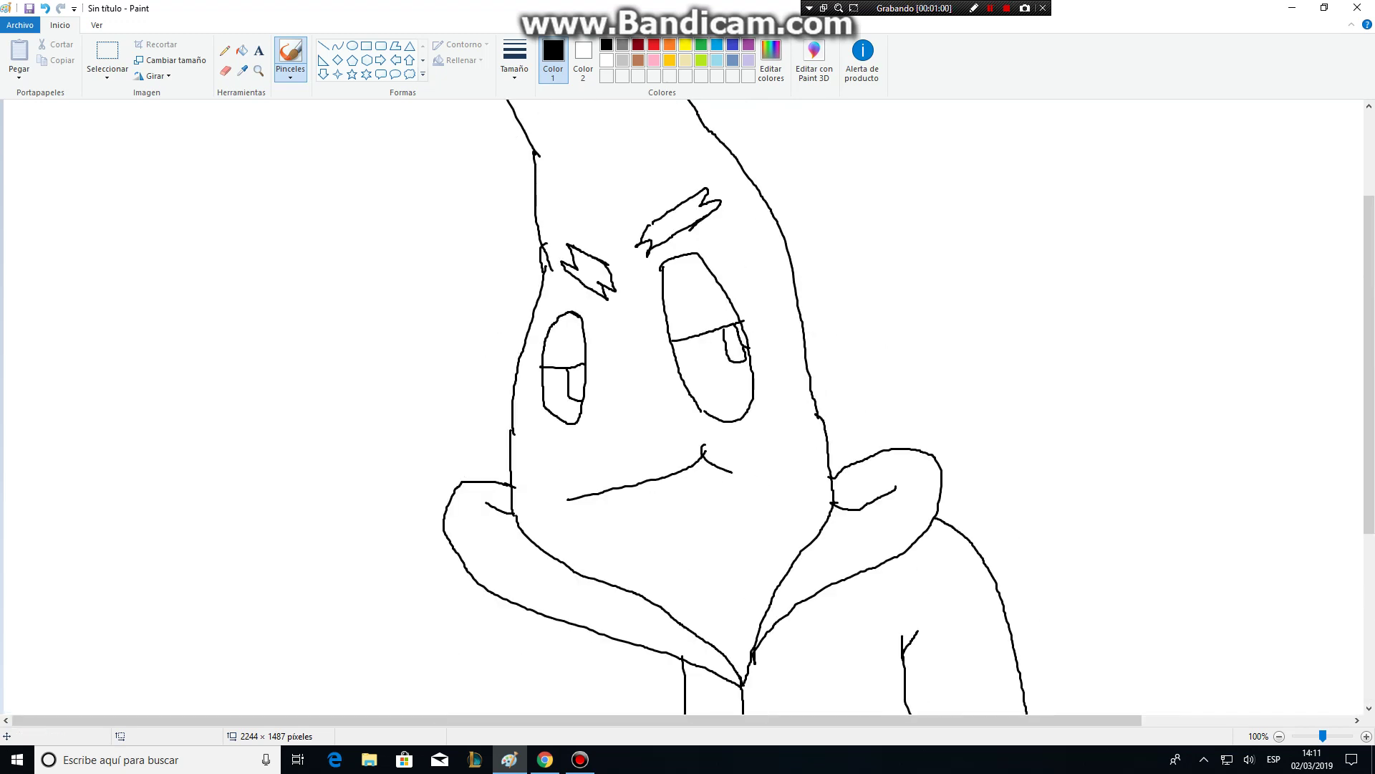
{"action": "scroll", "coordinate": [470, 445], "scroll_direction": "down", "scroll_amount": 2}
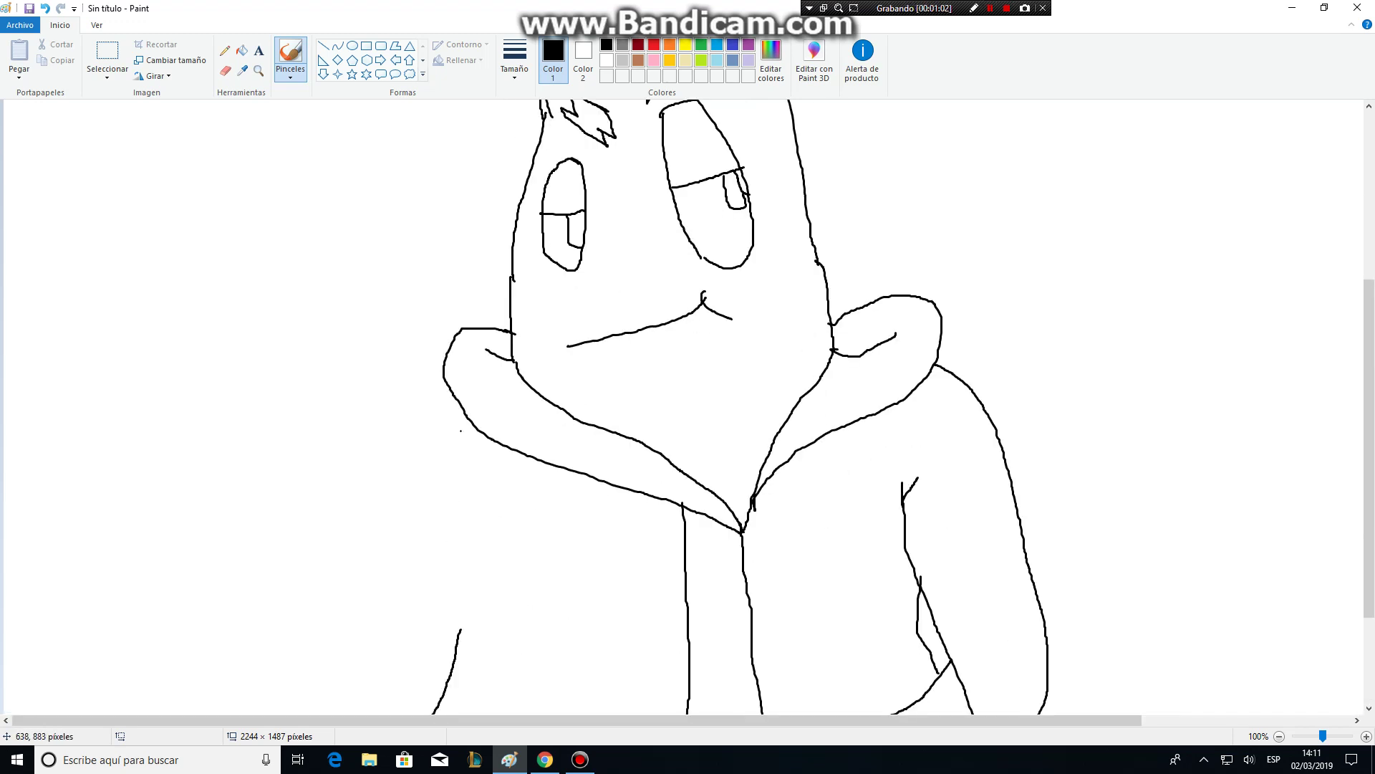
{"action": "mouse_move", "coordinate": [465, 408]}
{"action": "left_mouse_down"}
{"action": "mouse_move", "coordinate": [420, 438]}
{"action": "mouse_move", "coordinate": [362, 552]}
{"action": "left_mouse_up"}
{"action": "left_click_drag", "start_coordinate": [320, 463], "coordinate": [370, 553]}
{"action": "scroll", "coordinate": [417, 605], "scroll_direction": "down", "scroll_amount": 2}
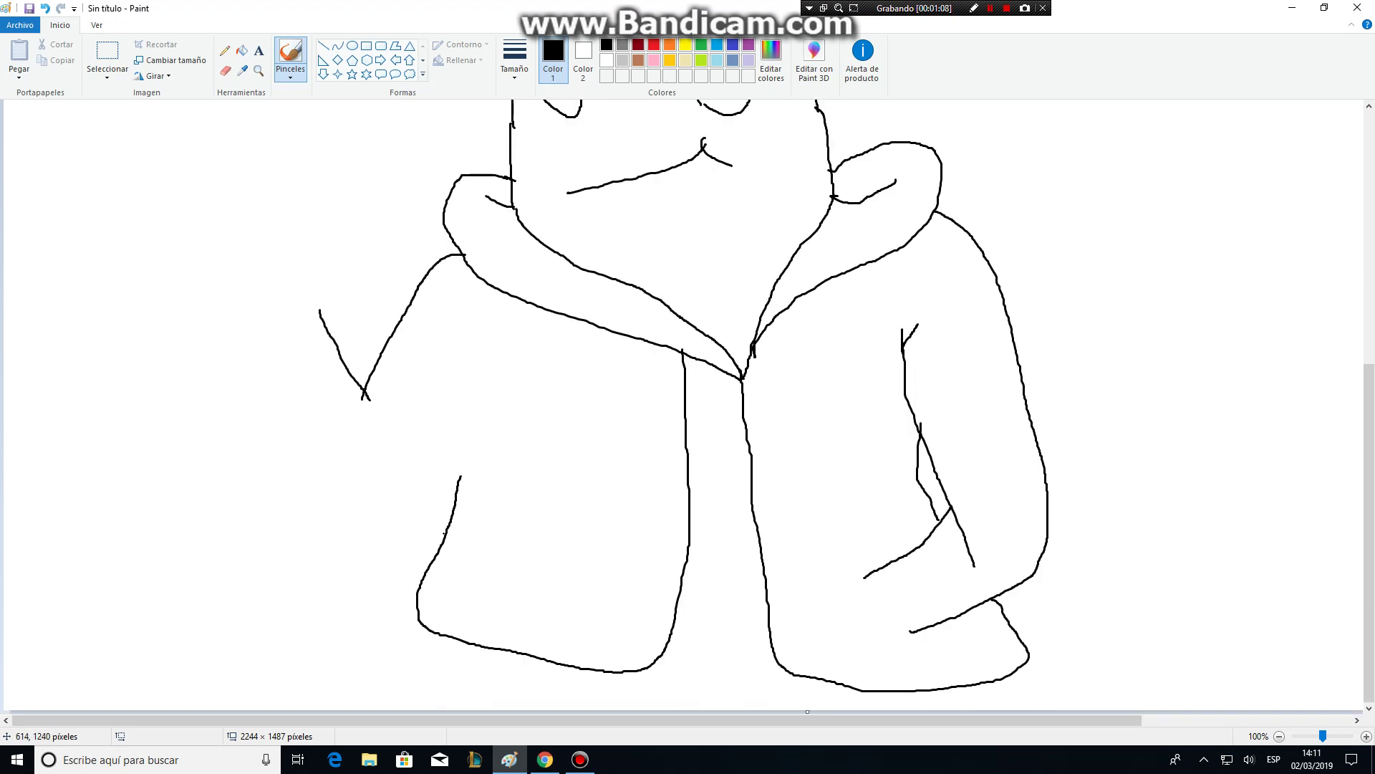
{"action": "mouse_move", "coordinate": [449, 525]}
{"action": "left_mouse_down"}
{"action": "mouse_move", "coordinate": [389, 552]}
{"action": "mouse_move", "coordinate": [332, 514]}
{"action": "mouse_move", "coordinate": [275, 363]}
{"action": "left_mouse_up"}
Draw a row of small zipper teeth along both inner edges of the open jacket
{"action": "scroll", "coordinate": [577, 520], "scroll_direction": "up", "scroll_amount": 4}
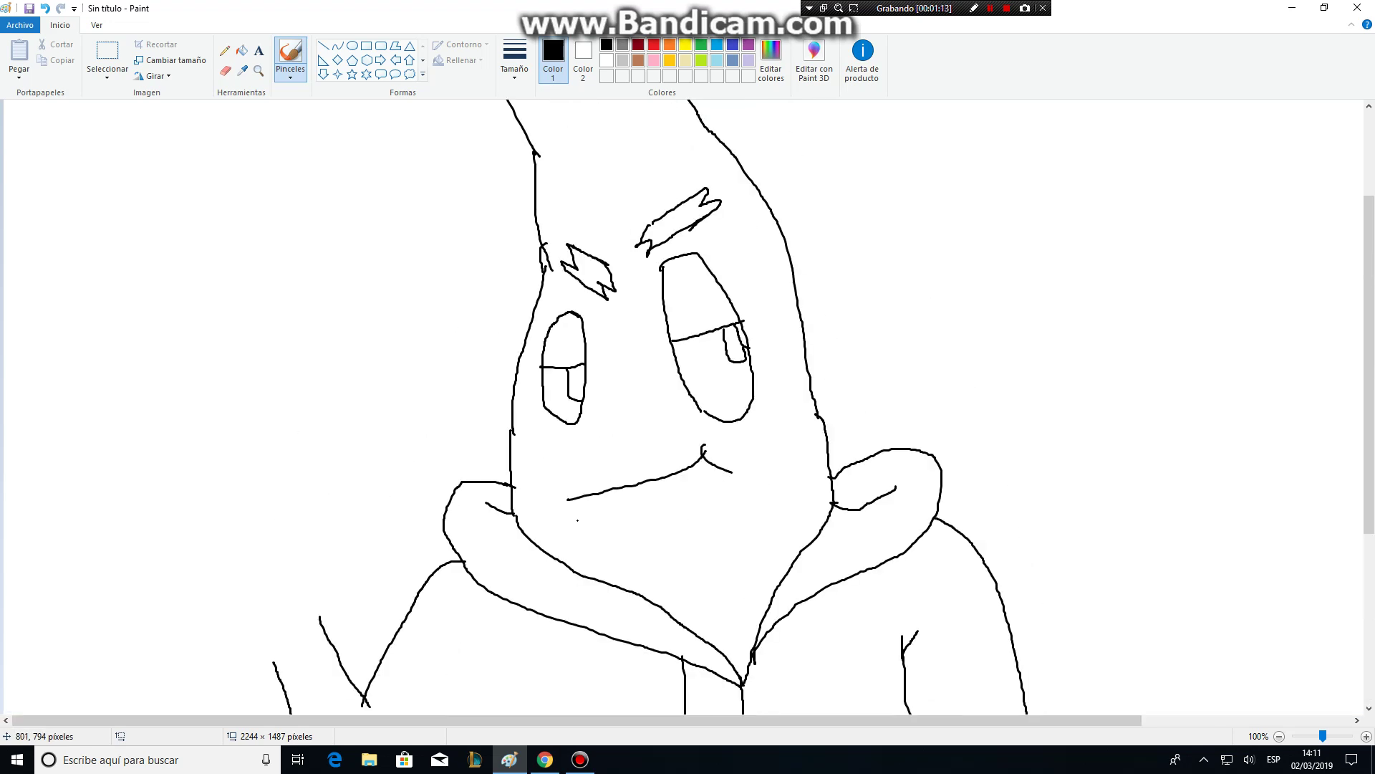
{"action": "scroll", "coordinate": [578, 520], "scroll_direction": "down", "scroll_amount": 4}
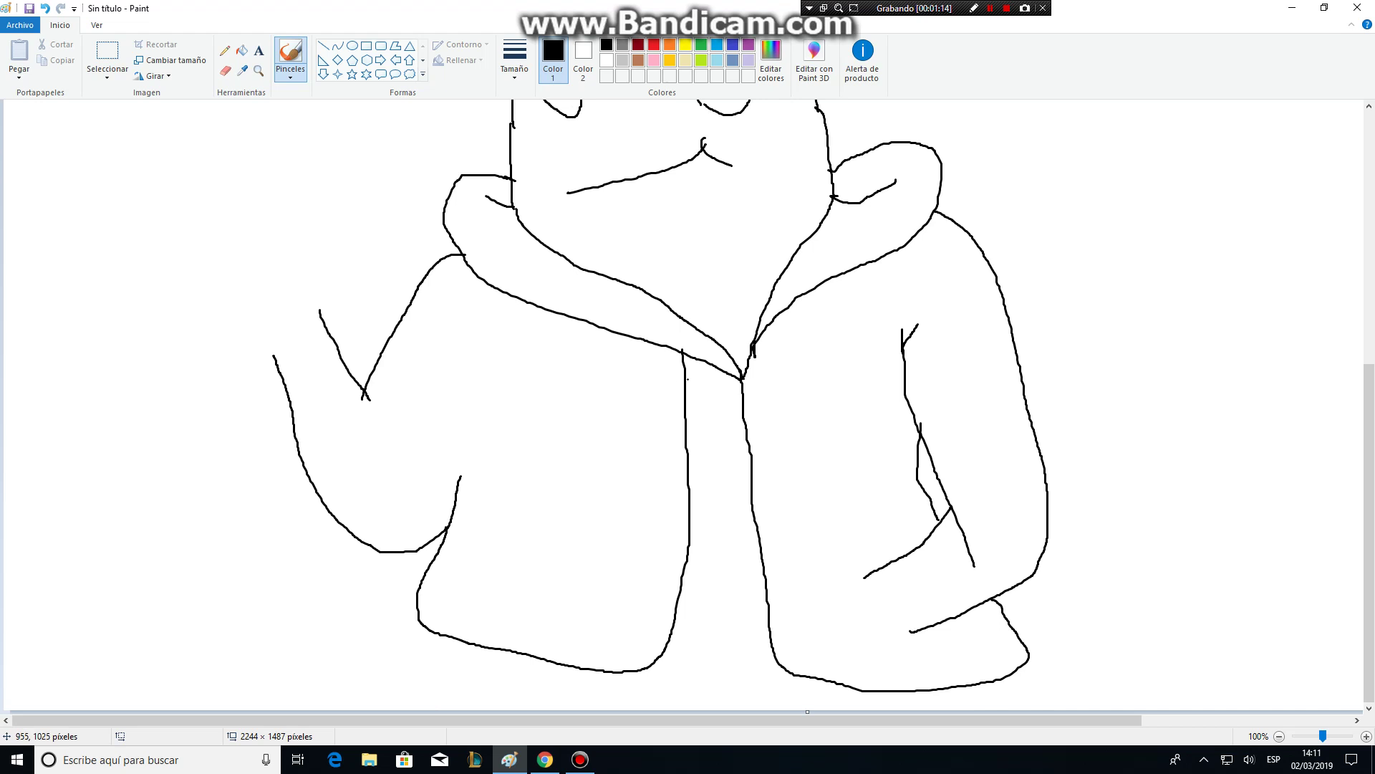
{"action": "mouse_move", "coordinate": [687, 379]}
{"action": "left_mouse_down"}
{"action": "mouse_move", "coordinate": [703, 399]}
{"action": "mouse_move", "coordinate": [688, 409]}
{"action": "mouse_move", "coordinate": [745, 435]}
{"action": "mouse_move", "coordinate": [704, 462]}
{"action": "mouse_move", "coordinate": [688, 497]}
{"action": "left_mouse_up"}
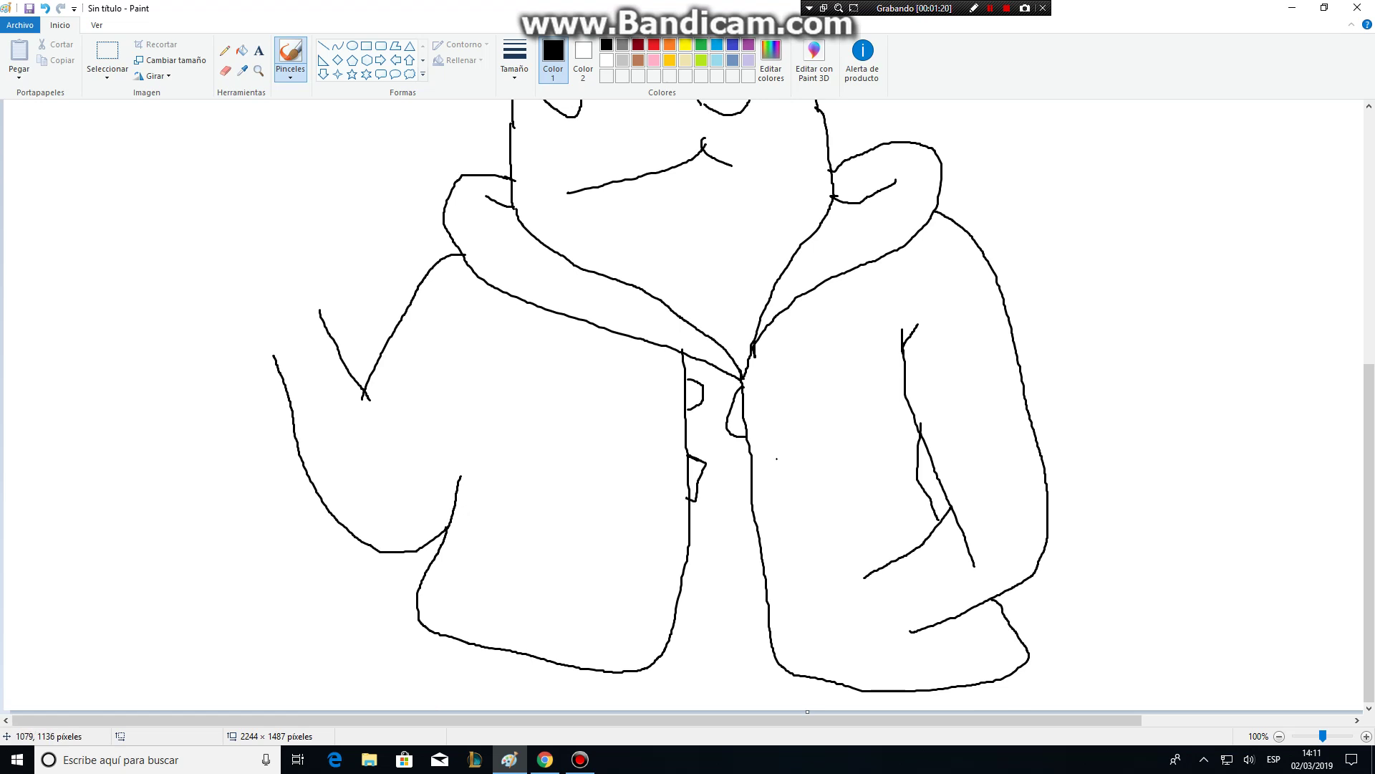
{"action": "mouse_move", "coordinate": [751, 466]}
{"action": "left_mouse_down"}
{"action": "mouse_move", "coordinate": [740, 506]}
{"action": "mouse_move", "coordinate": [754, 510]}
{"action": "mouse_move", "coordinate": [689, 554]}
{"action": "mouse_move", "coordinate": [753, 528]}
{"action": "mouse_move", "coordinate": [745, 557]}
{"action": "mouse_move", "coordinate": [763, 563]}
{"action": "mouse_move", "coordinate": [686, 586]}
{"action": "left_mouse_up"}
{"action": "left_click", "coordinate": [753, 529]}
{"action": "left_click_drag", "start_coordinate": [765, 578], "coordinate": [755, 600]}
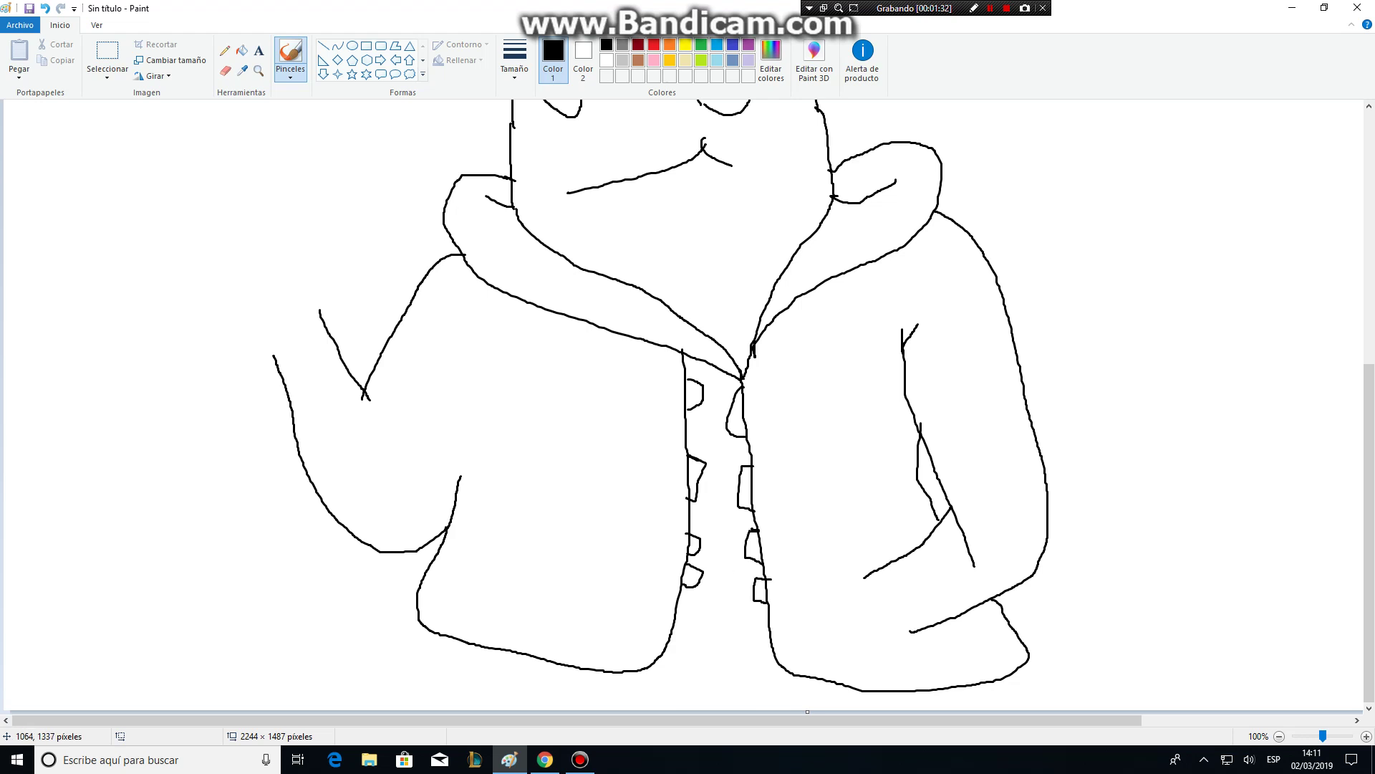
{"action": "mouse_move", "coordinate": [671, 610]}
{"action": "left_mouse_down"}
{"action": "mouse_move", "coordinate": [680, 628]}
{"action": "mouse_move", "coordinate": [668, 629]}
{"action": "left_mouse_up"}
{"action": "left_click_drag", "start_coordinate": [758, 624], "coordinate": [756, 648]}
Draw the right pocket opening across the end of the forearm, with a small tab at each edge of the cuff
{"action": "left_click_drag", "start_coordinate": [857, 554], "coordinate": [932, 647]}
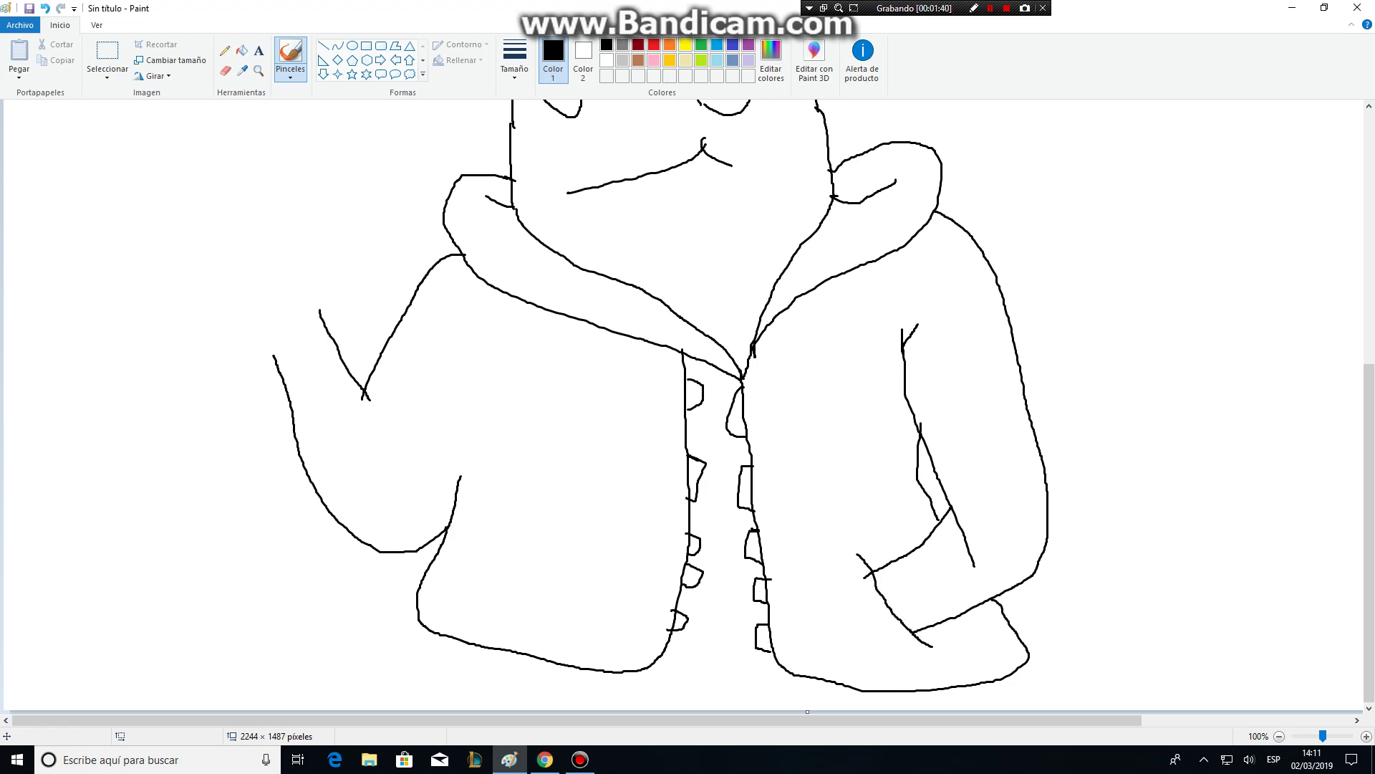
{"action": "left_click", "coordinate": [44, 8]}
{"action": "left_click_drag", "start_coordinate": [871, 564], "coordinate": [856, 570]}
{"action": "mouse_move", "coordinate": [933, 627]}
{"action": "left_mouse_down"}
{"action": "mouse_move", "coordinate": [935, 640]}
{"action": "mouse_move", "coordinate": [910, 645]}
{"action": "left_mouse_up"}
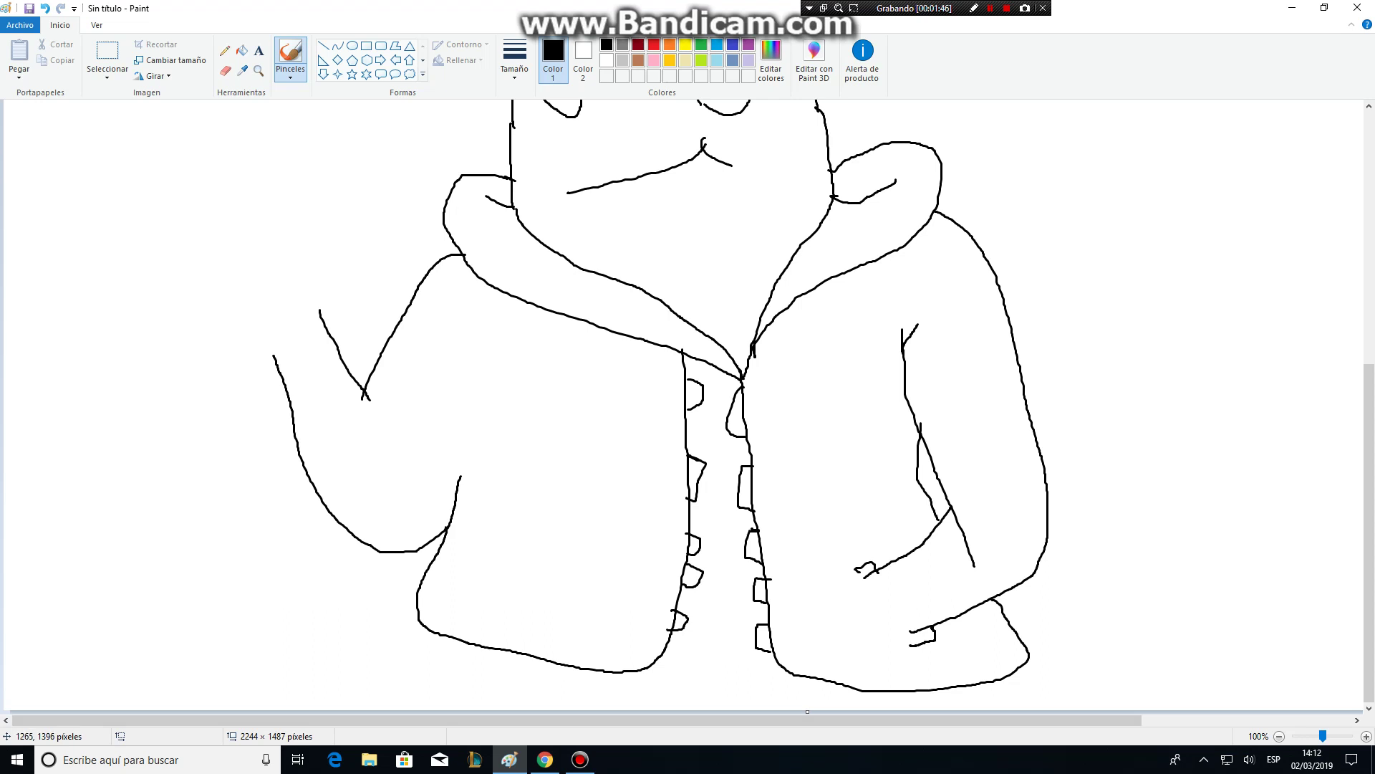
{"action": "mouse_move", "coordinate": [858, 533]}
{"action": "left_mouse_down"}
{"action": "mouse_move", "coordinate": [871, 608]}
{"action": "mouse_move", "coordinate": [944, 669]}
{"action": "left_mouse_up"}
Draw the left pocket as a short curved line on the jacket's left front panel
{"action": "scroll", "coordinate": [688, 401], "scroll_direction": "up", "scroll_amount": 3}
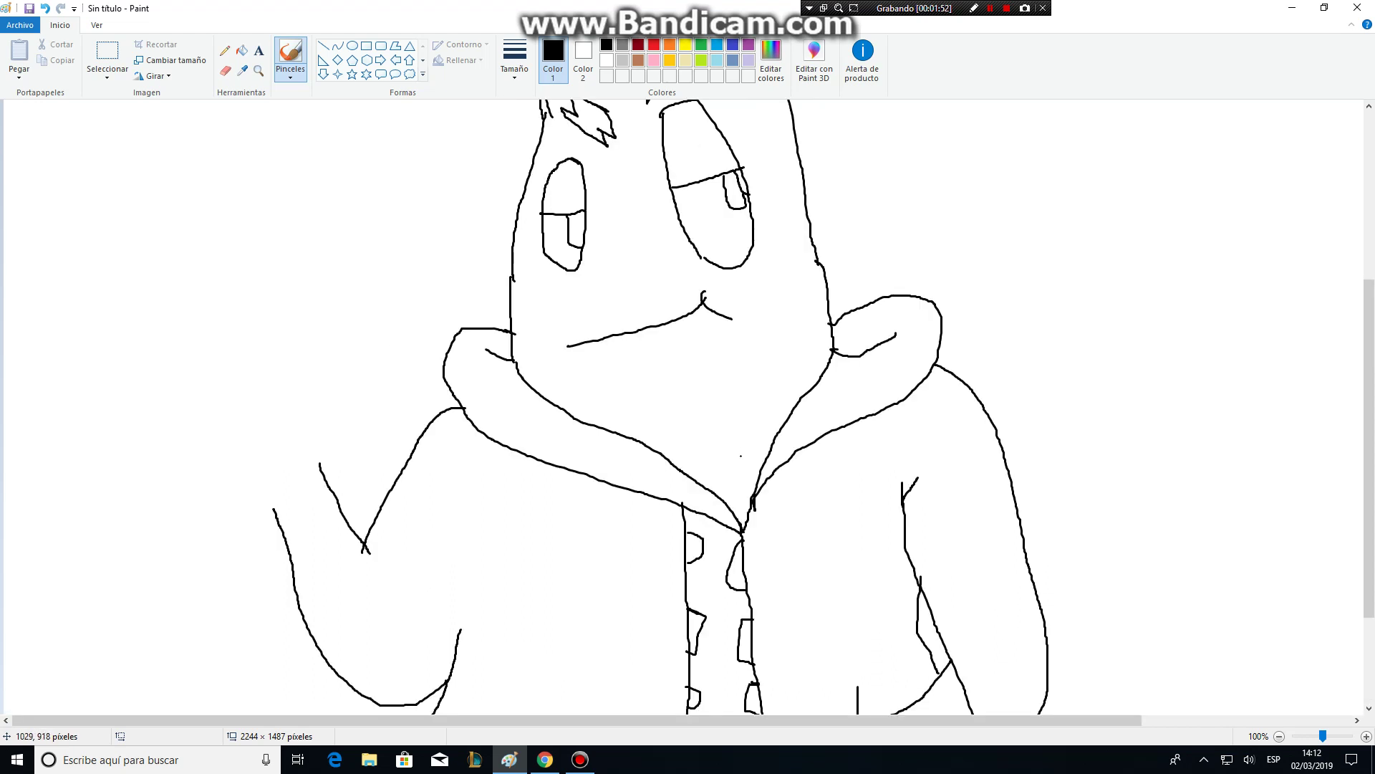
{"action": "scroll", "coordinate": [688, 401], "scroll_direction": "down", "scroll_amount": 3}
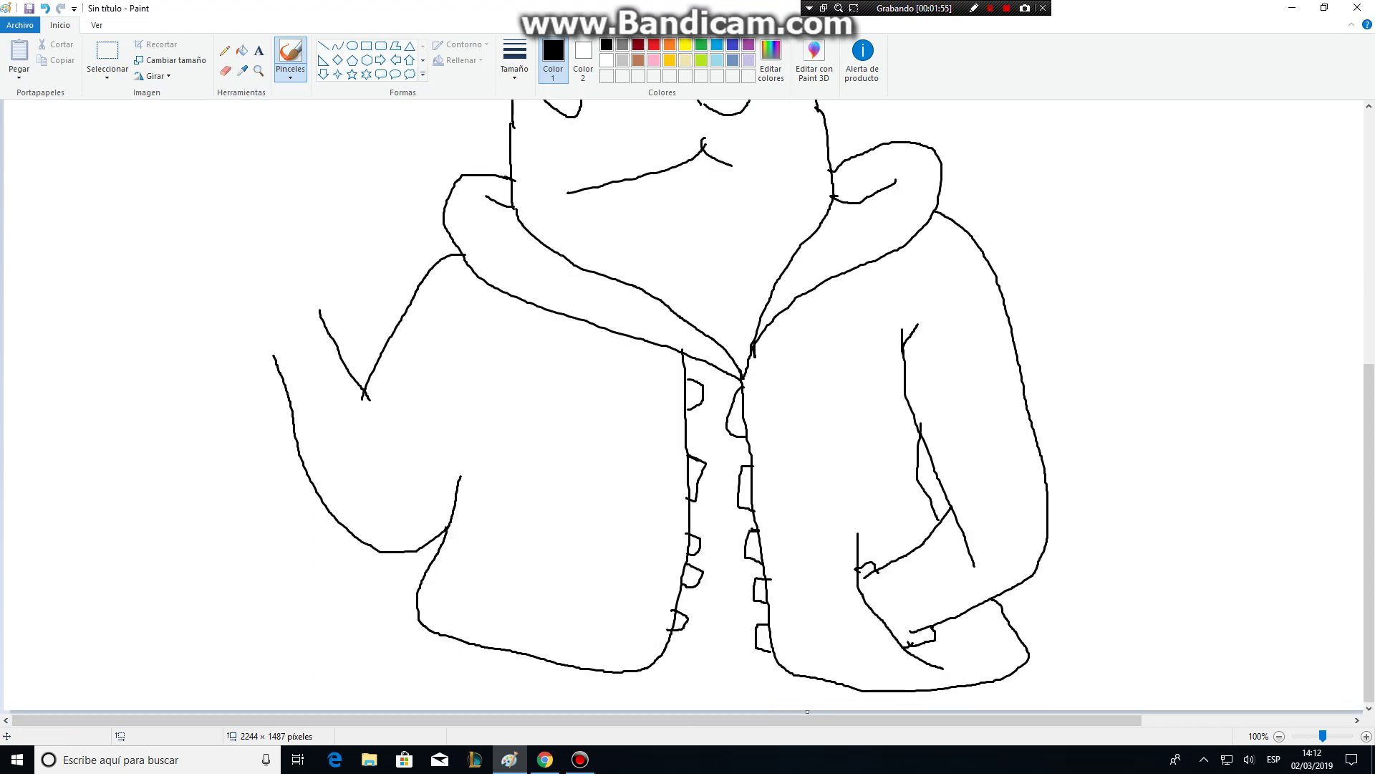
{"action": "mouse_move", "coordinate": [602, 437]}
{"action": "left_mouse_down"}
{"action": "mouse_move", "coordinate": [610, 479]}
{"action": "mouse_move", "coordinate": [567, 631]}
{"action": "left_mouse_up"}
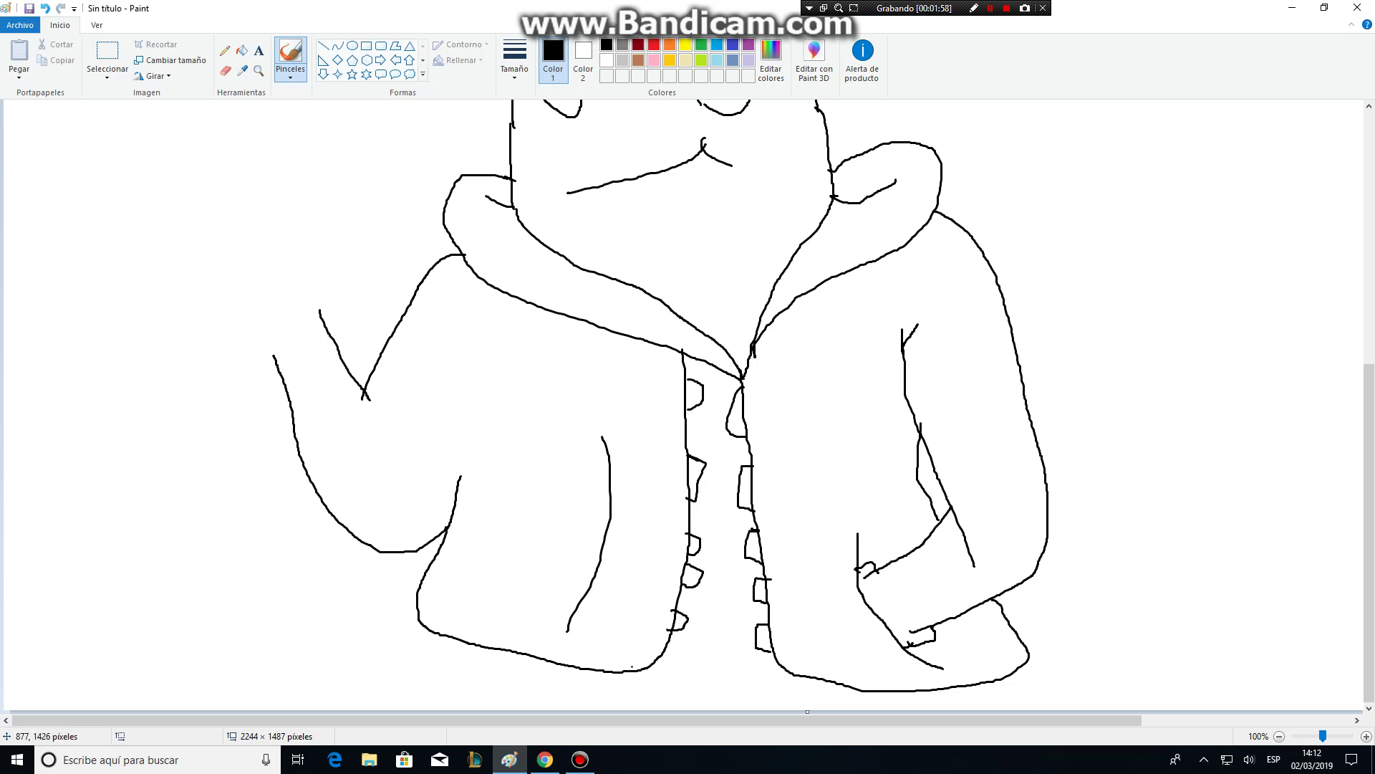
{"action": "left_click", "coordinate": [44, 8]}
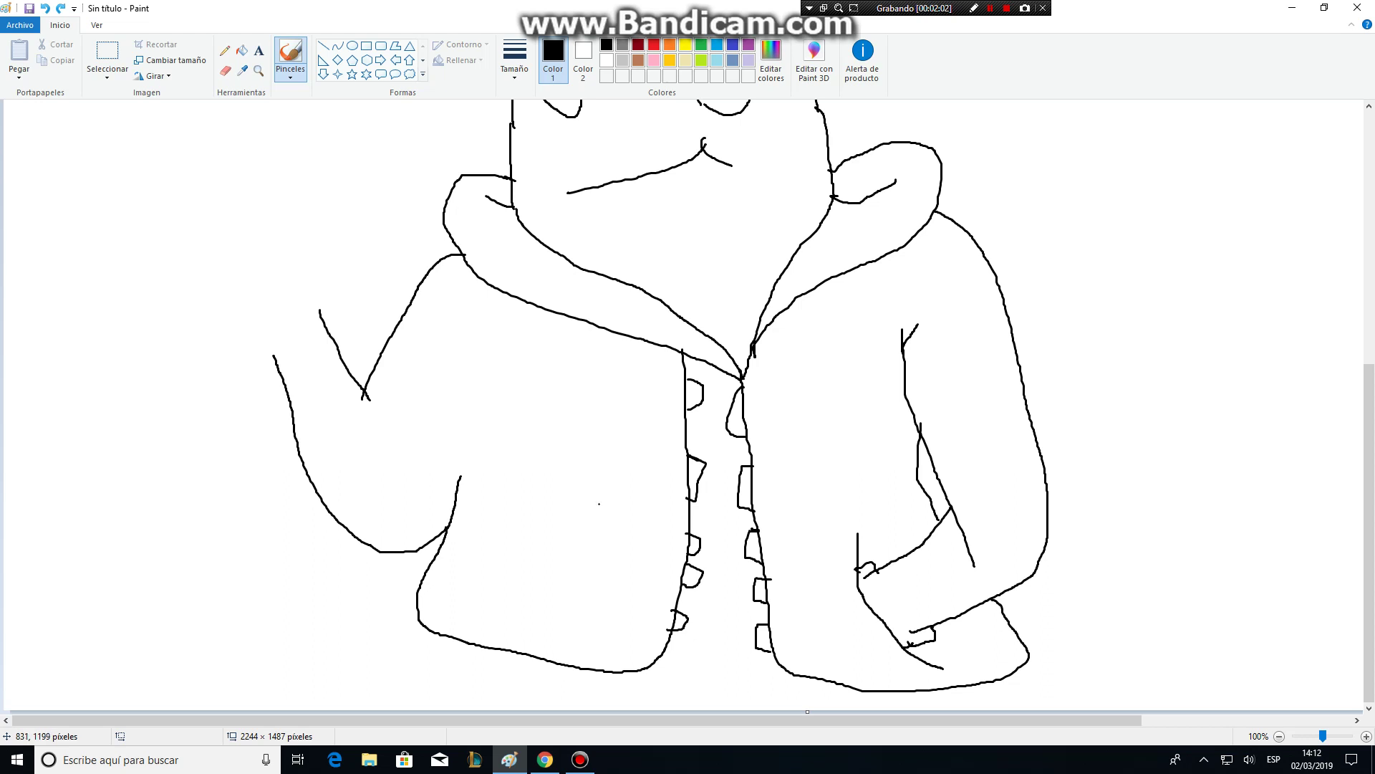
{"action": "mouse_move", "coordinate": [587, 516]}
{"action": "left_mouse_down"}
{"action": "mouse_move", "coordinate": [582, 552]}
{"action": "mouse_move", "coordinate": [533, 619]}
{"action": "left_mouse_up"}
Draw a narrow collar band below the hood on both sides of the jacket opening
{"action": "scroll", "coordinate": [751, 520], "scroll_direction": "up", "scroll_amount": 2}
{"action": "mouse_move", "coordinate": [743, 536]}
{"action": "left_mouse_down"}
{"action": "mouse_move", "coordinate": [907, 444]}
{"action": "mouse_move", "coordinate": [910, 404]}
{"action": "left_mouse_up"}
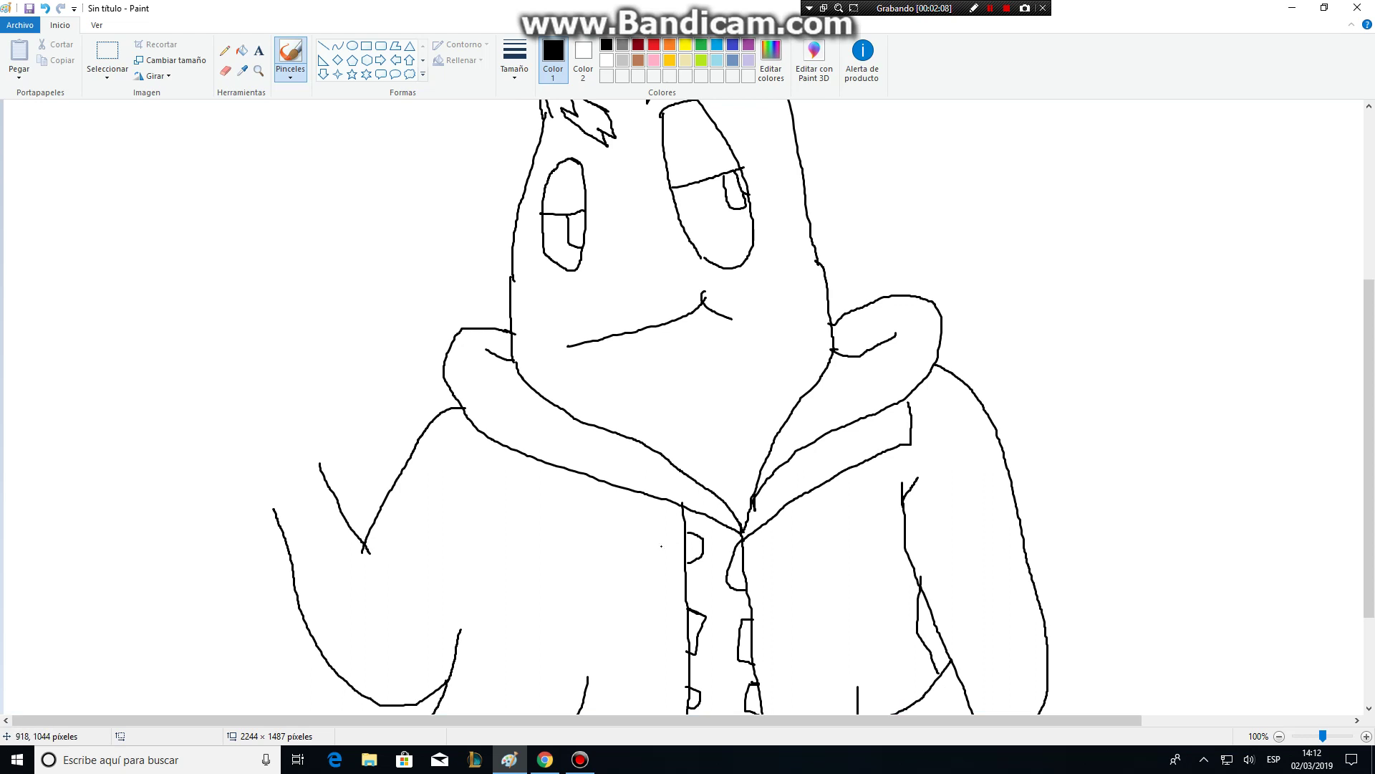
{"action": "mouse_move", "coordinate": [683, 554]}
{"action": "left_mouse_down"}
{"action": "mouse_move", "coordinate": [636, 510]}
{"action": "mouse_move", "coordinate": [495, 478]}
{"action": "mouse_move", "coordinate": [476, 465]}
{"action": "mouse_move", "coordinate": [470, 427]}
{"action": "left_mouse_up"}
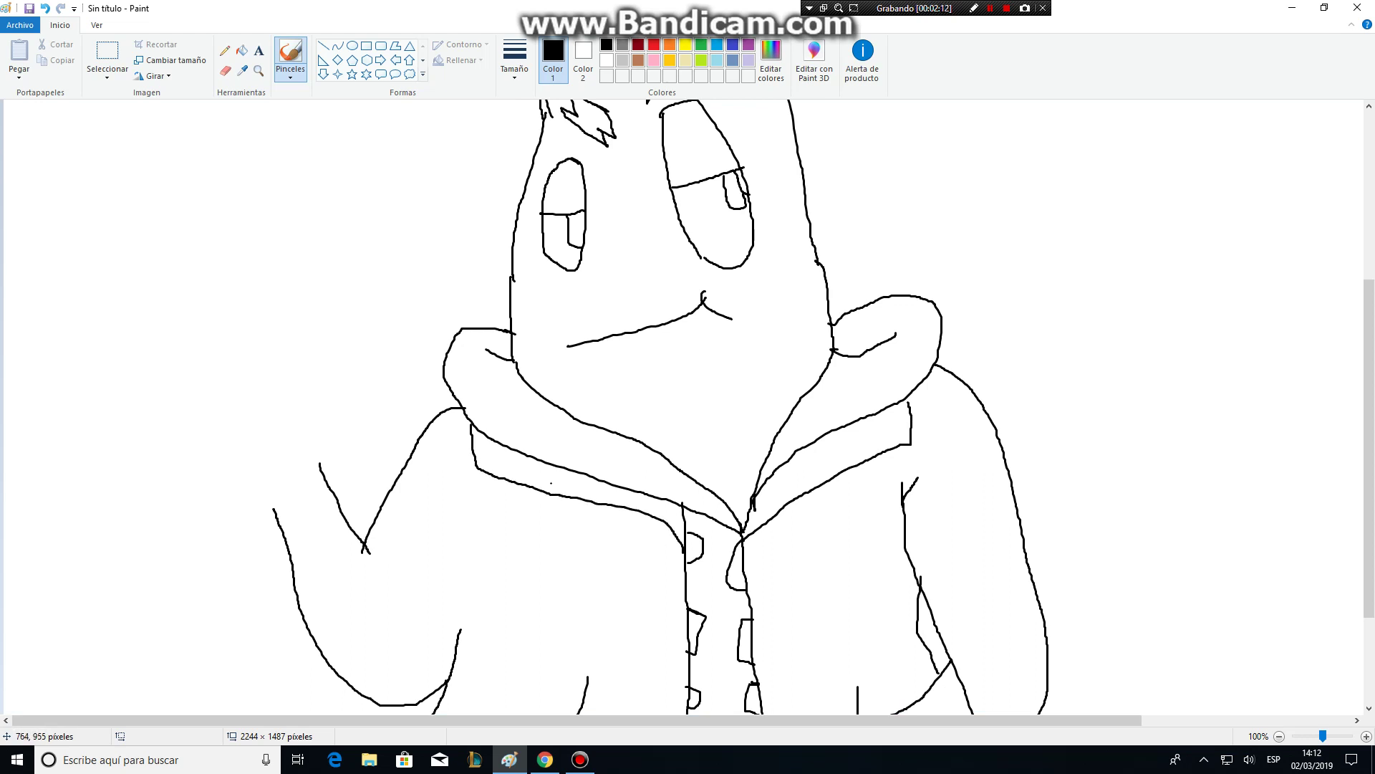
Draw a small eyelet on each collar band with a drawstring hanging from it, ending in a small rounded tip
{"action": "left_click_drag", "start_coordinate": [547, 468], "coordinate": [557, 483]}
{"action": "mouse_move", "coordinate": [847, 427]}
{"action": "left_mouse_down"}
{"action": "mouse_move", "coordinate": [862, 434]}
{"action": "mouse_move", "coordinate": [871, 413]}
{"action": "left_mouse_up"}
{"action": "left_click_drag", "start_coordinate": [857, 420], "coordinate": [823, 629]}
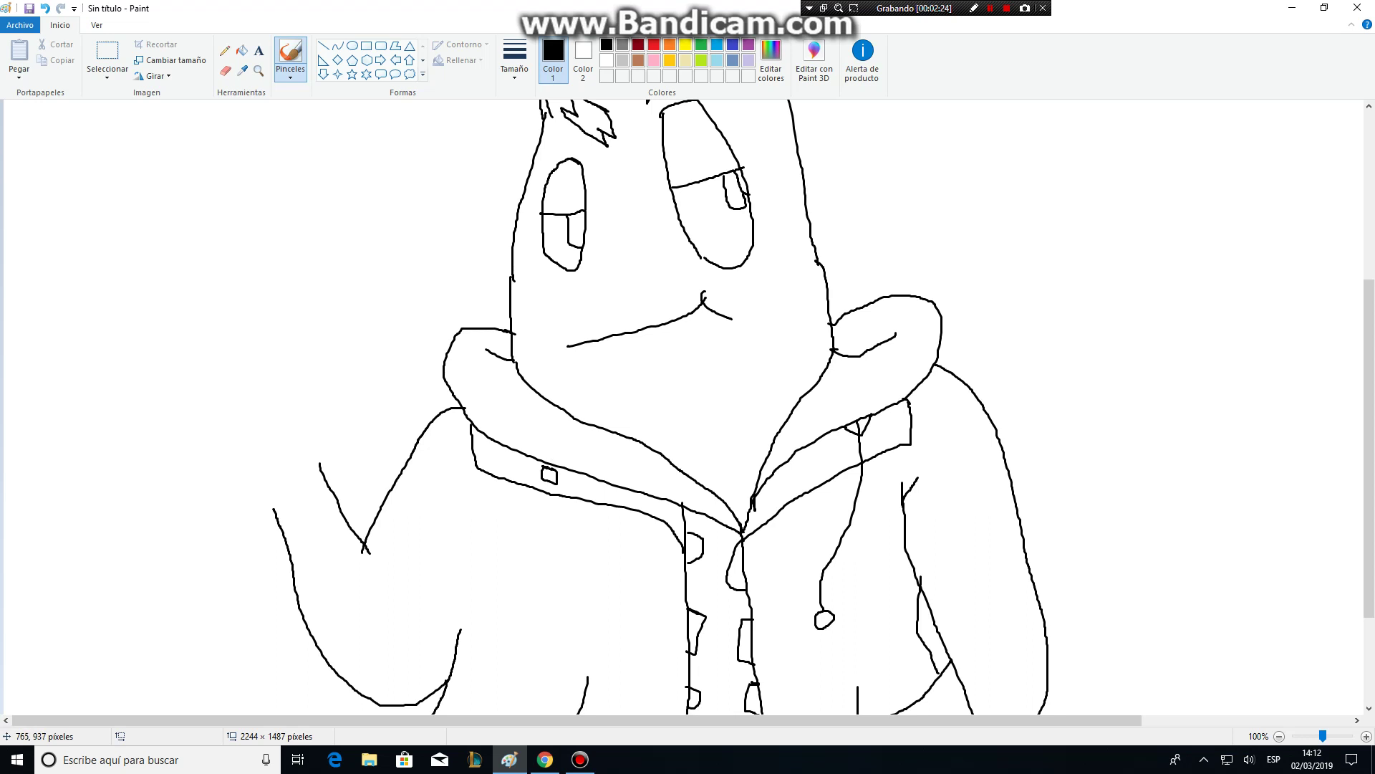
{"action": "mouse_move", "coordinate": [547, 473]}
{"action": "left_mouse_down"}
{"action": "mouse_move", "coordinate": [564, 645]}
{"action": "mouse_move", "coordinate": [549, 620]}
{"action": "left_mouse_up"}
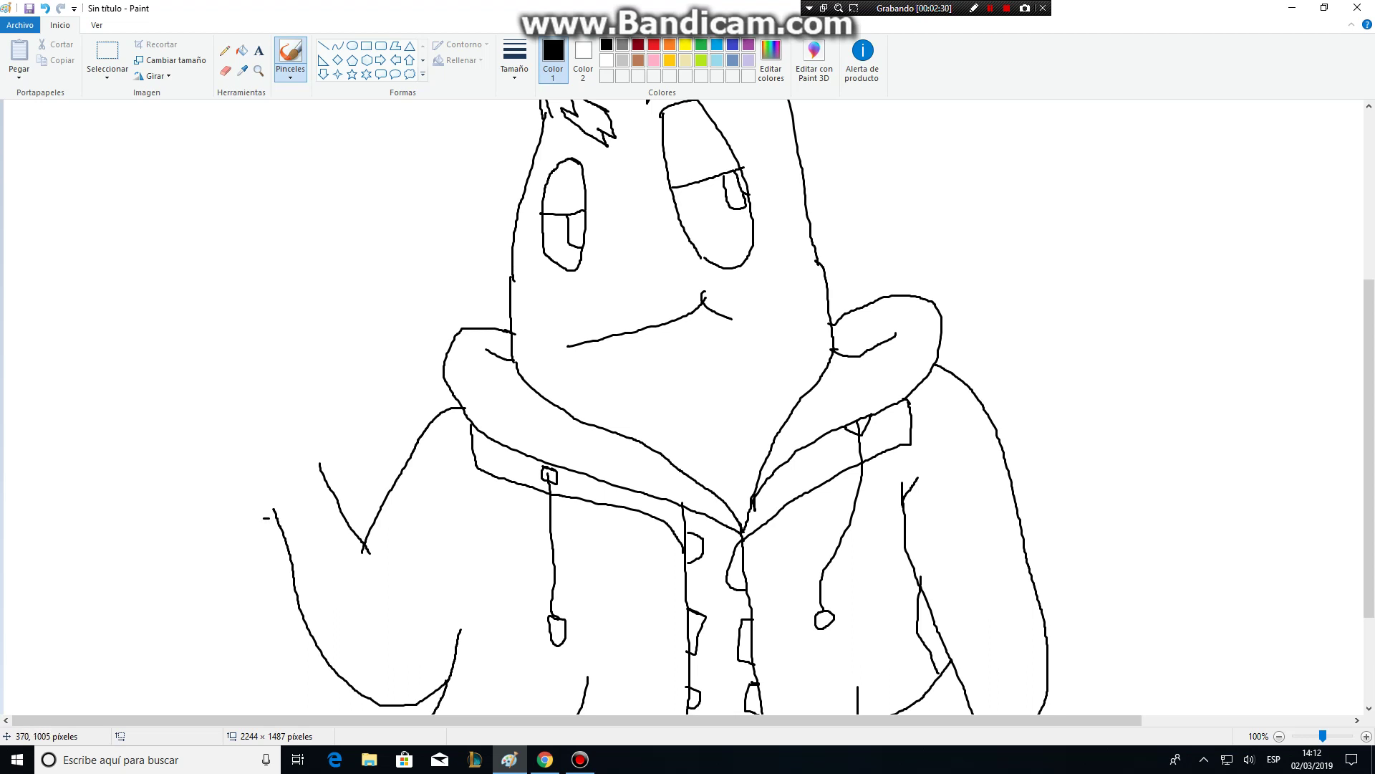
Draw the raised left hand at the end of the sleeve, with a large and a small rounded shape on top
{"action": "mouse_move", "coordinate": [266, 517]}
{"action": "left_mouse_down"}
{"action": "mouse_move", "coordinate": [290, 530]}
{"action": "mouse_move", "coordinate": [247, 496]}
{"action": "mouse_move", "coordinate": [252, 469]}
{"action": "mouse_move", "coordinate": [321, 435]}
{"action": "mouse_move", "coordinate": [329, 462]}
{"action": "mouse_move", "coordinate": [346, 462]}
{"action": "mouse_move", "coordinate": [323, 480]}
{"action": "mouse_move", "coordinate": [329, 517]}
{"action": "mouse_move", "coordinate": [298, 478]}
{"action": "left_mouse_up"}
{"action": "left_click", "coordinate": [282, 467]}
{"action": "scroll", "coordinate": [298, 483], "scroll_direction": "up", "scroll_amount": 2}
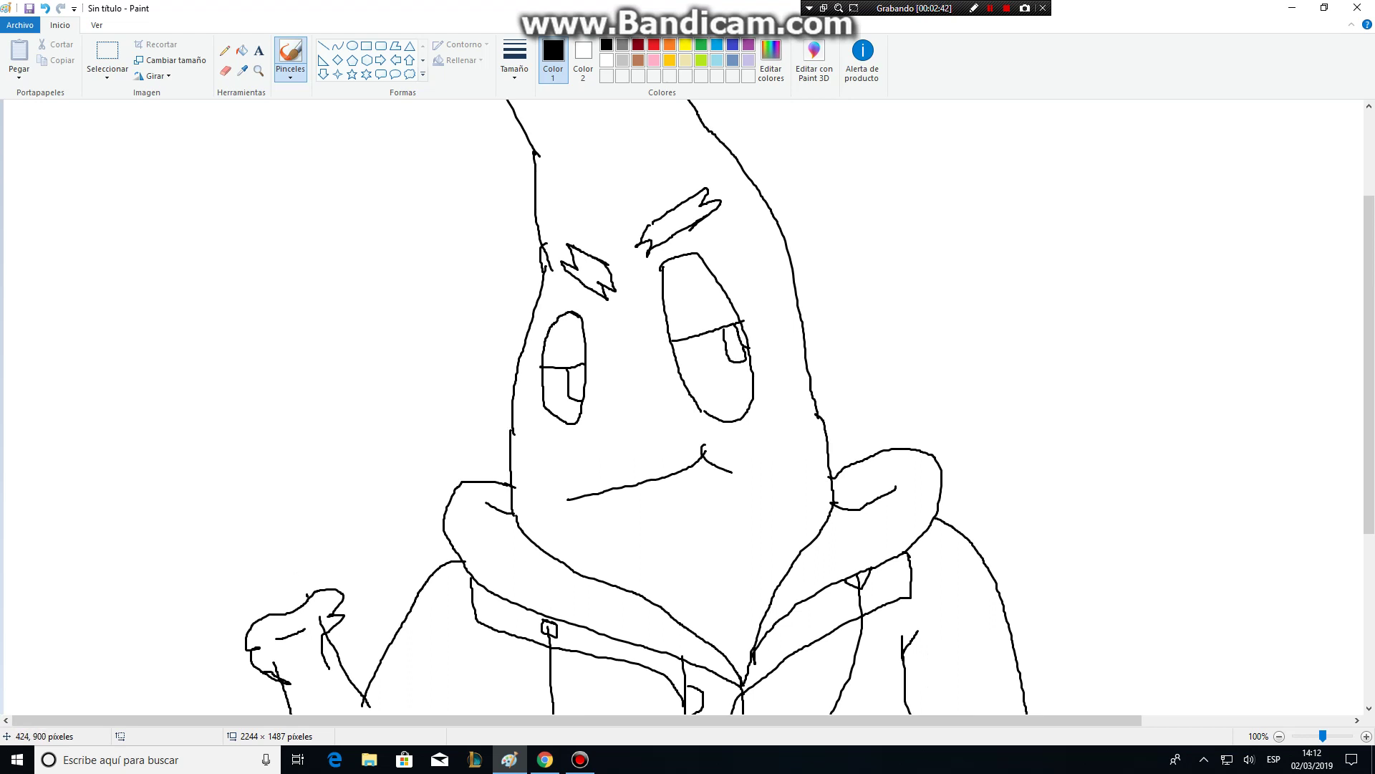
{"action": "mouse_move", "coordinate": [304, 578]}
{"action": "left_mouse_down"}
{"action": "mouse_move", "coordinate": [306, 544]}
{"action": "mouse_move", "coordinate": [281, 565]}
{"action": "mouse_move", "coordinate": [291, 582]}
{"action": "mouse_move", "coordinate": [279, 532]}
{"action": "mouse_move", "coordinate": [235, 542]}
{"action": "mouse_move", "coordinate": [225, 582]}
{"action": "mouse_move", "coordinate": [255, 590]}
{"action": "mouse_move", "coordinate": [277, 572]}
{"action": "mouse_move", "coordinate": [245, 614]}
{"action": "left_mouse_up"}
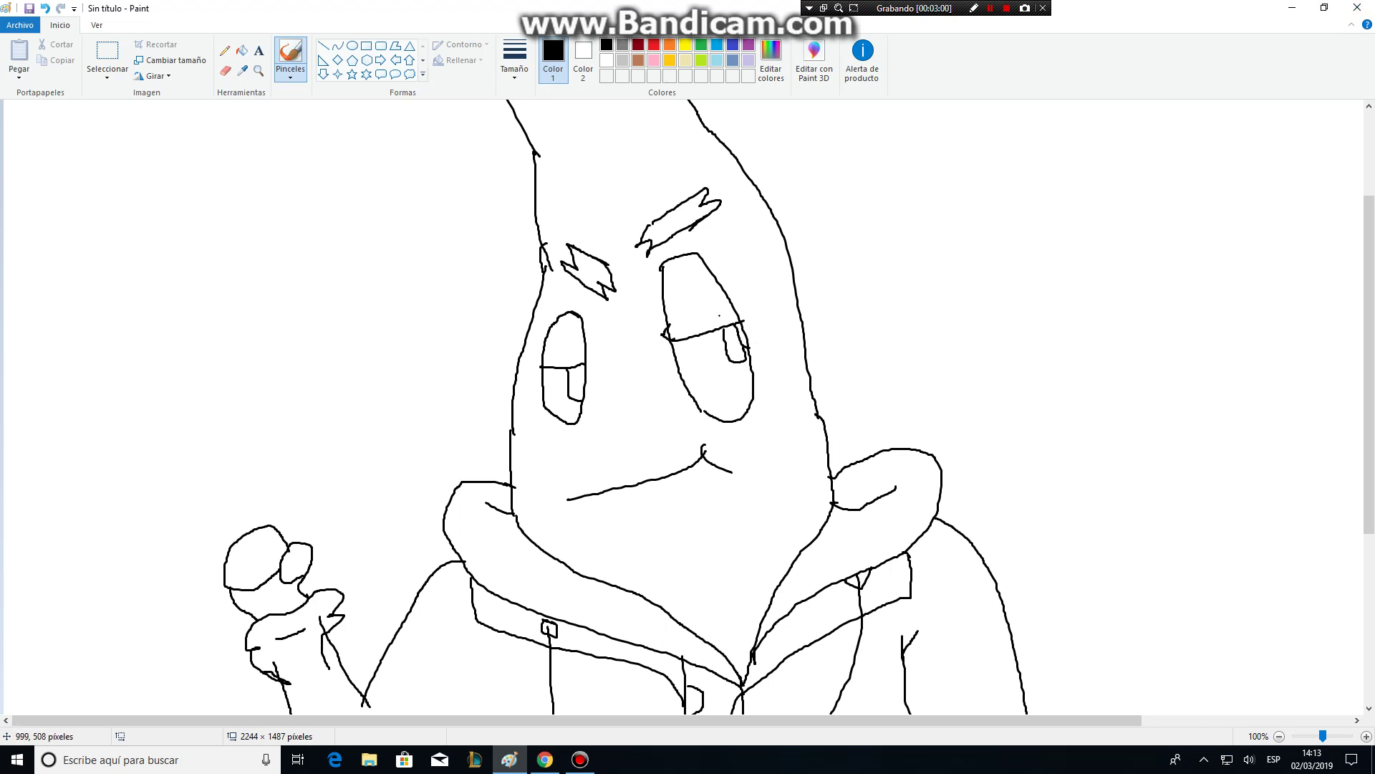
{"action": "left_click_drag", "start_coordinate": [746, 320], "coordinate": [734, 311]}
{"action": "left_click", "coordinate": [45, 9]}
{"action": "left_click", "coordinate": [45, 9]}
Draw the outer sides of the trousers below the jacket, the waistline between the front panels and a small navel
{"action": "scroll", "coordinate": [796, 517], "scroll_direction": "down", "scroll_amount": 5}
{"action": "scroll", "coordinate": [797, 515], "scroll_direction": "up", "scroll_amount": 5}
{"action": "scroll", "coordinate": [797, 516], "scroll_direction": "down", "scroll_amount": 5}
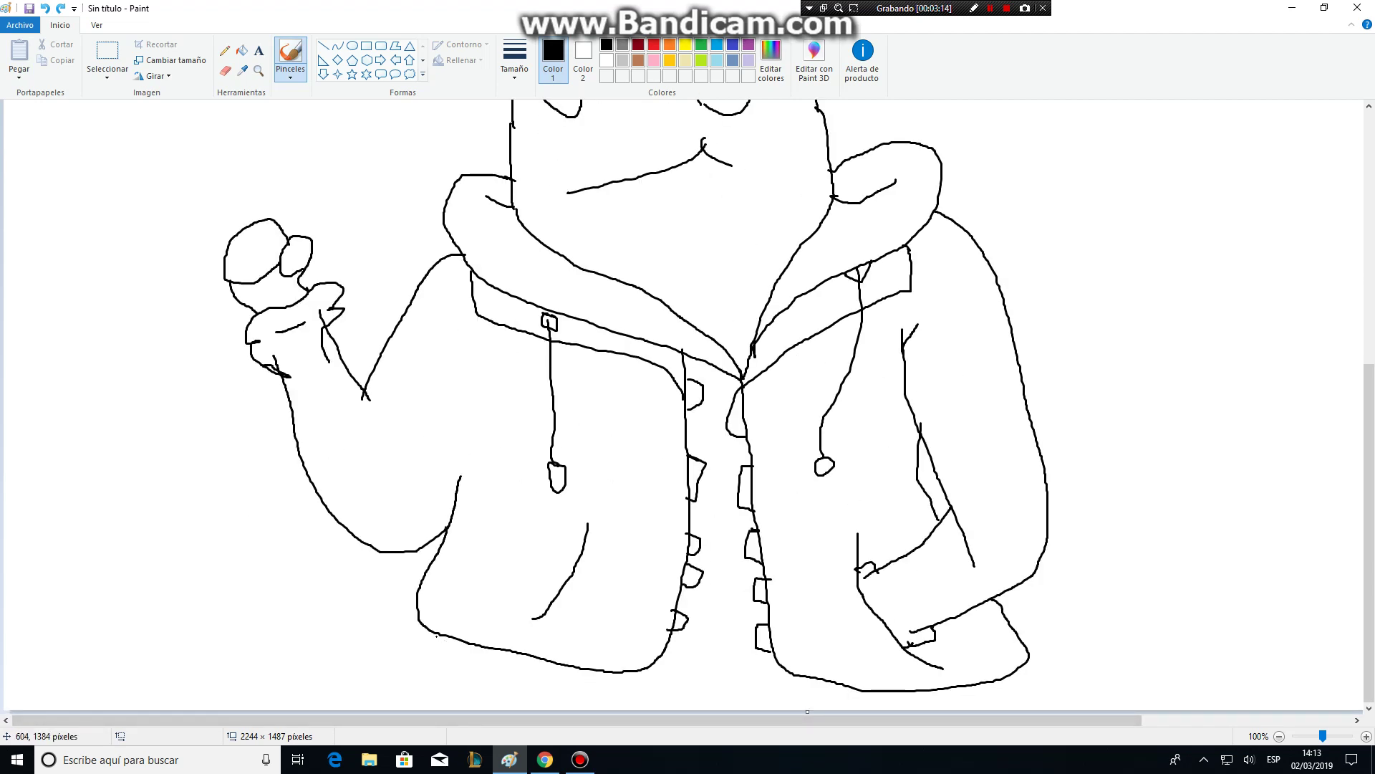
{"action": "left_click_drag", "start_coordinate": [437, 636], "coordinate": [407, 711]}
{"action": "left_click_drag", "start_coordinate": [1016, 674], "coordinate": [1032, 711]}
{"action": "mouse_move", "coordinate": [643, 666]}
{"action": "left_mouse_down"}
{"action": "mouse_move", "coordinate": [765, 660]}
{"action": "mouse_move", "coordinate": [720, 651]}
{"action": "left_mouse_up"}
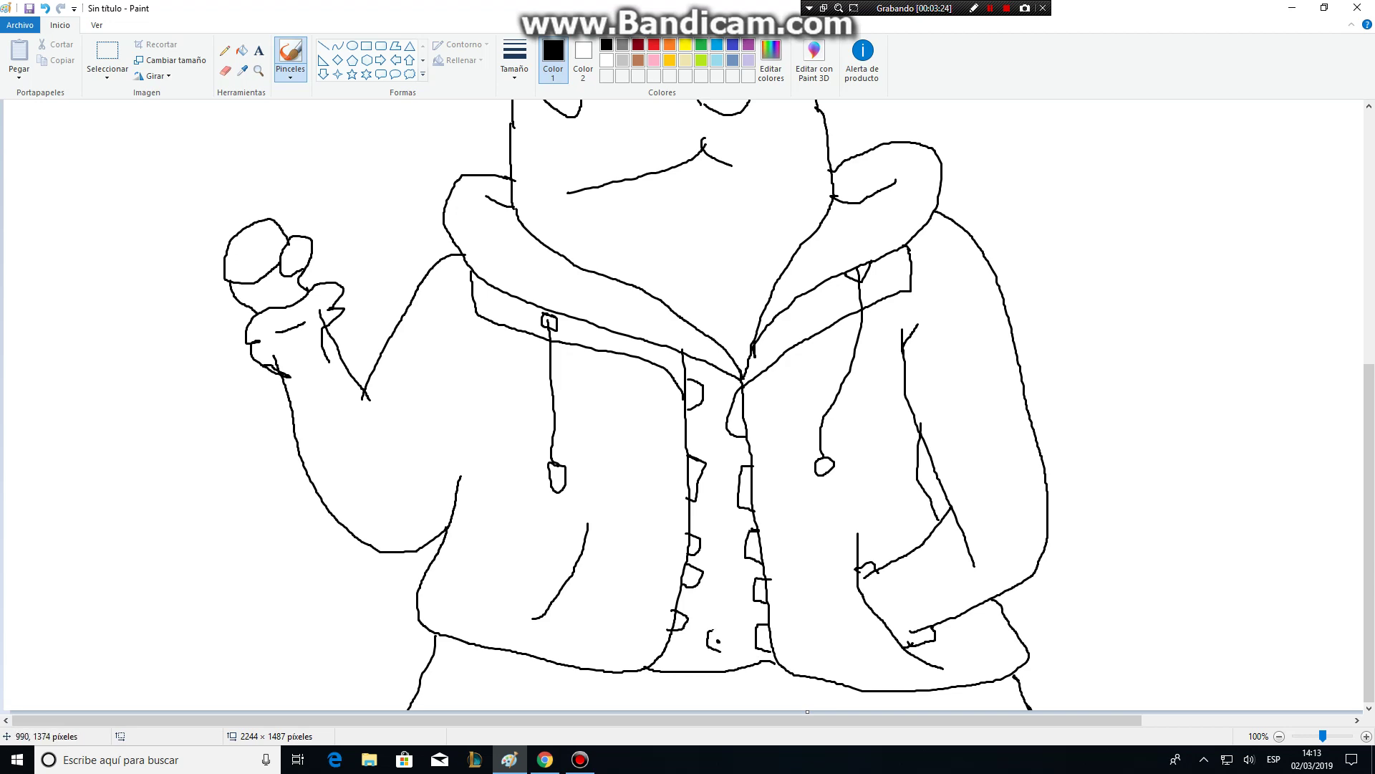
Draw a double-outlined scalloped flower shape under the jacket hem on each side of the trousers
{"action": "scroll", "coordinate": [464, 663], "scroll_direction": "up", "scroll_amount": 3}
{"action": "scroll", "coordinate": [465, 663], "scroll_direction": "down", "scroll_amount": 3}
{"action": "mouse_move", "coordinate": [438, 635]}
{"action": "left_mouse_down"}
{"action": "mouse_move", "coordinate": [485, 677]}
{"action": "mouse_move", "coordinate": [537, 652]}
{"action": "left_mouse_up"}
{"action": "mouse_move", "coordinate": [519, 682]}
{"action": "left_mouse_down"}
{"action": "mouse_move", "coordinate": [456, 685]}
{"action": "mouse_move", "coordinate": [433, 638]}
{"action": "left_mouse_up"}
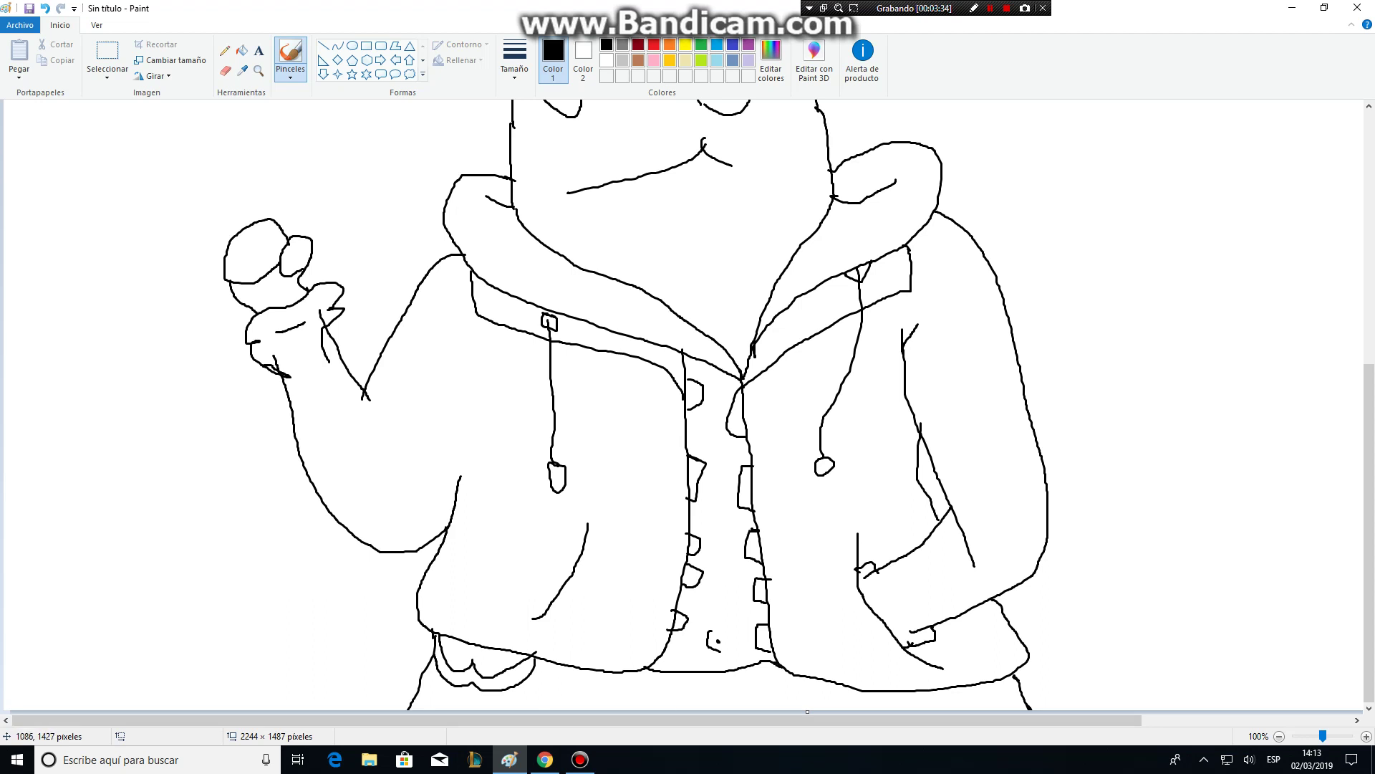
{"action": "mouse_move", "coordinate": [797, 673]}
{"action": "left_mouse_down"}
{"action": "mouse_move", "coordinate": [798, 697]}
{"action": "mouse_move", "coordinate": [888, 708]}
{"action": "mouse_move", "coordinate": [896, 690]}
{"action": "mouse_move", "coordinate": [899, 709]}
{"action": "left_mouse_up"}
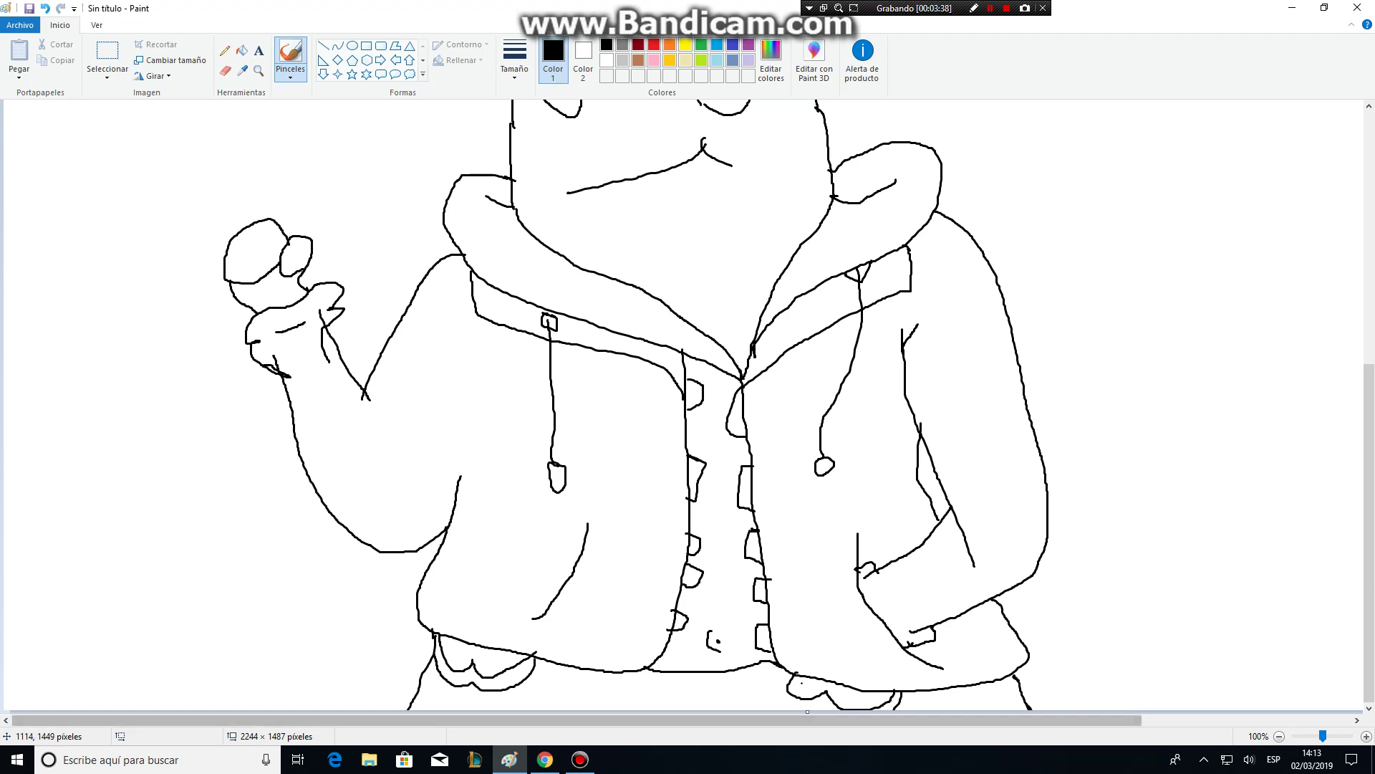
{"action": "left_click_drag", "start_coordinate": [785, 670], "coordinate": [770, 702]}
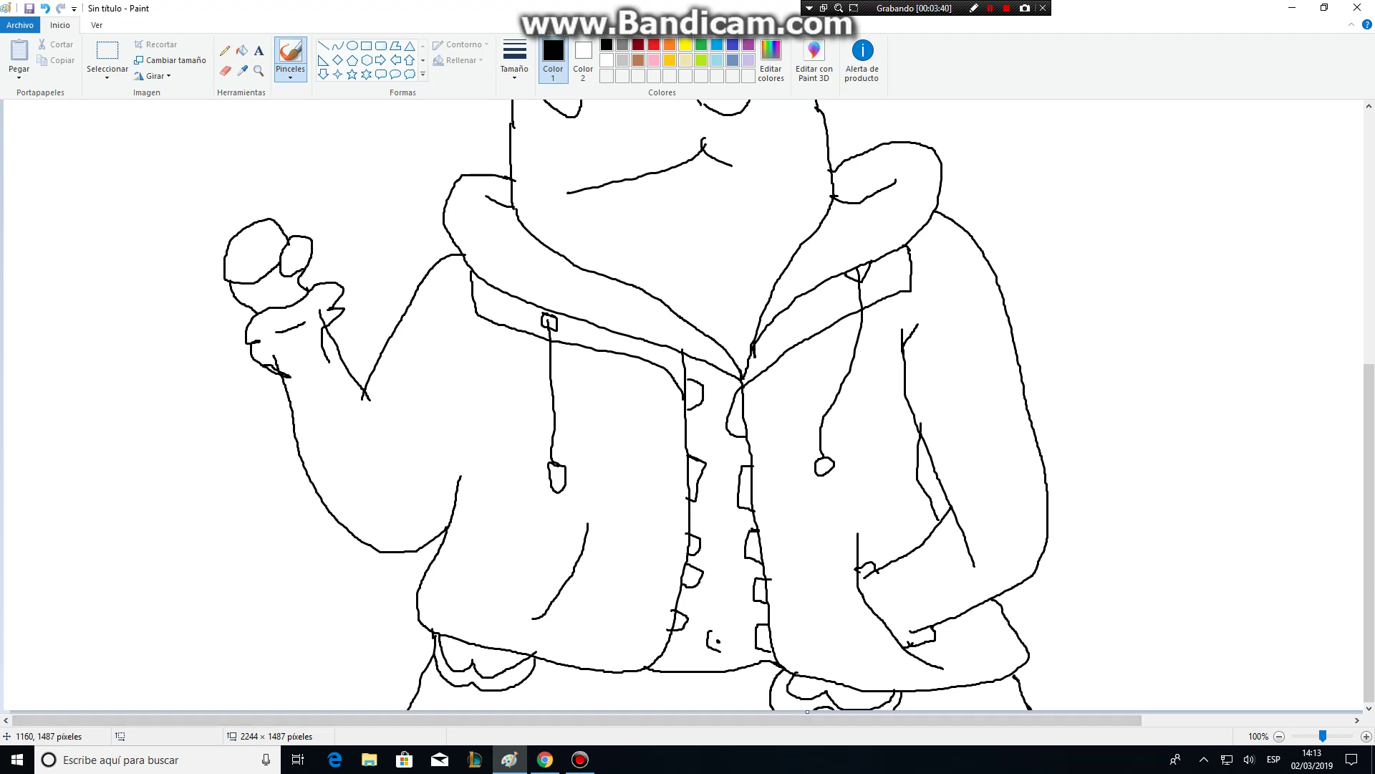
Draw a tiny spot on the cheek beside the mouth and a small circle beside the right eye
{"action": "scroll", "coordinate": [688, 409], "scroll_direction": "up", "scroll_amount": 5}
{"action": "scroll", "coordinate": [688, 408], "scroll_direction": "down", "scroll_amount": 3}
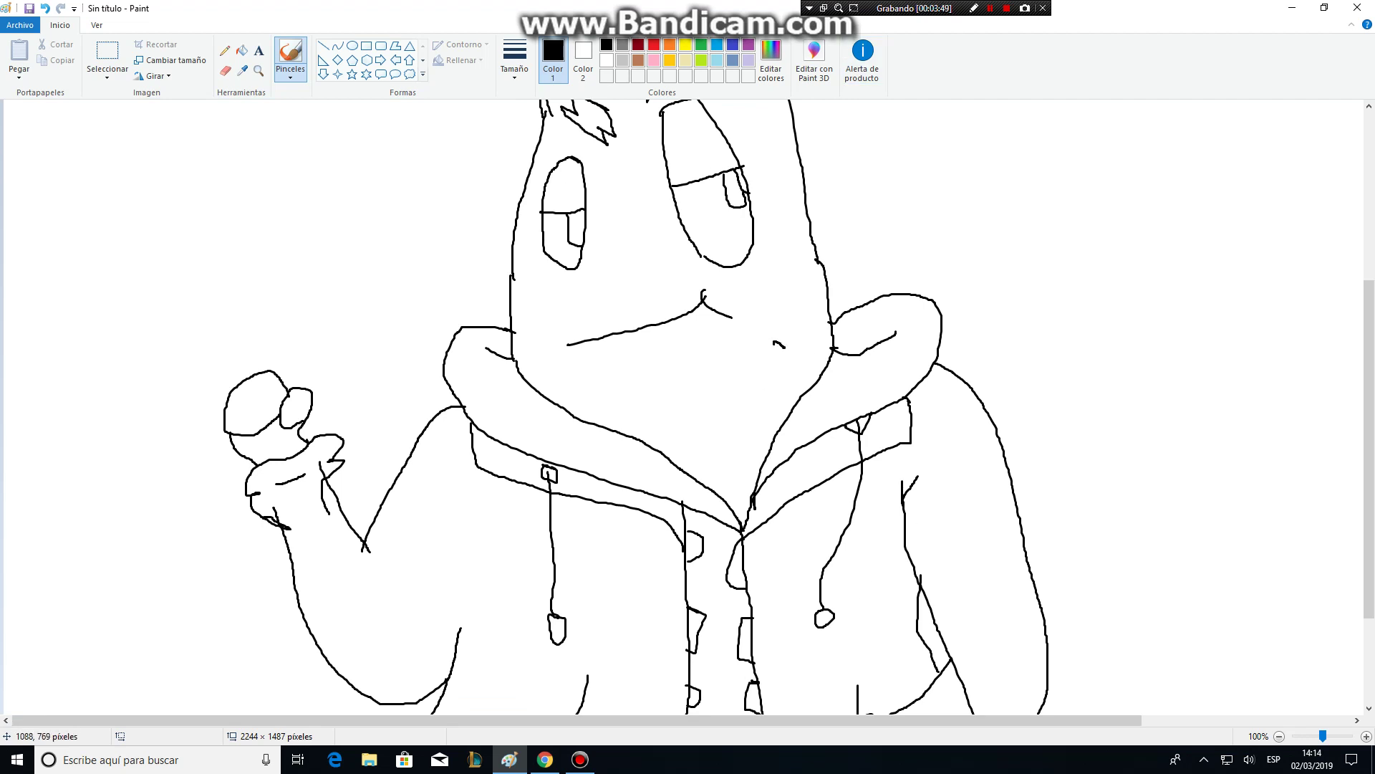
{"action": "scroll", "coordinate": [783, 347], "scroll_direction": "up", "scroll_amount": 3}
{"action": "mouse_move", "coordinate": [755, 270]}
{"action": "left_mouse_down"}
{"action": "mouse_move", "coordinate": [768, 293]}
{"action": "mouse_move", "coordinate": [755, 273]}
{"action": "left_mouse_up"}
{"action": "scroll", "coordinate": [632, 256], "scroll_direction": "up", "scroll_amount": 3}
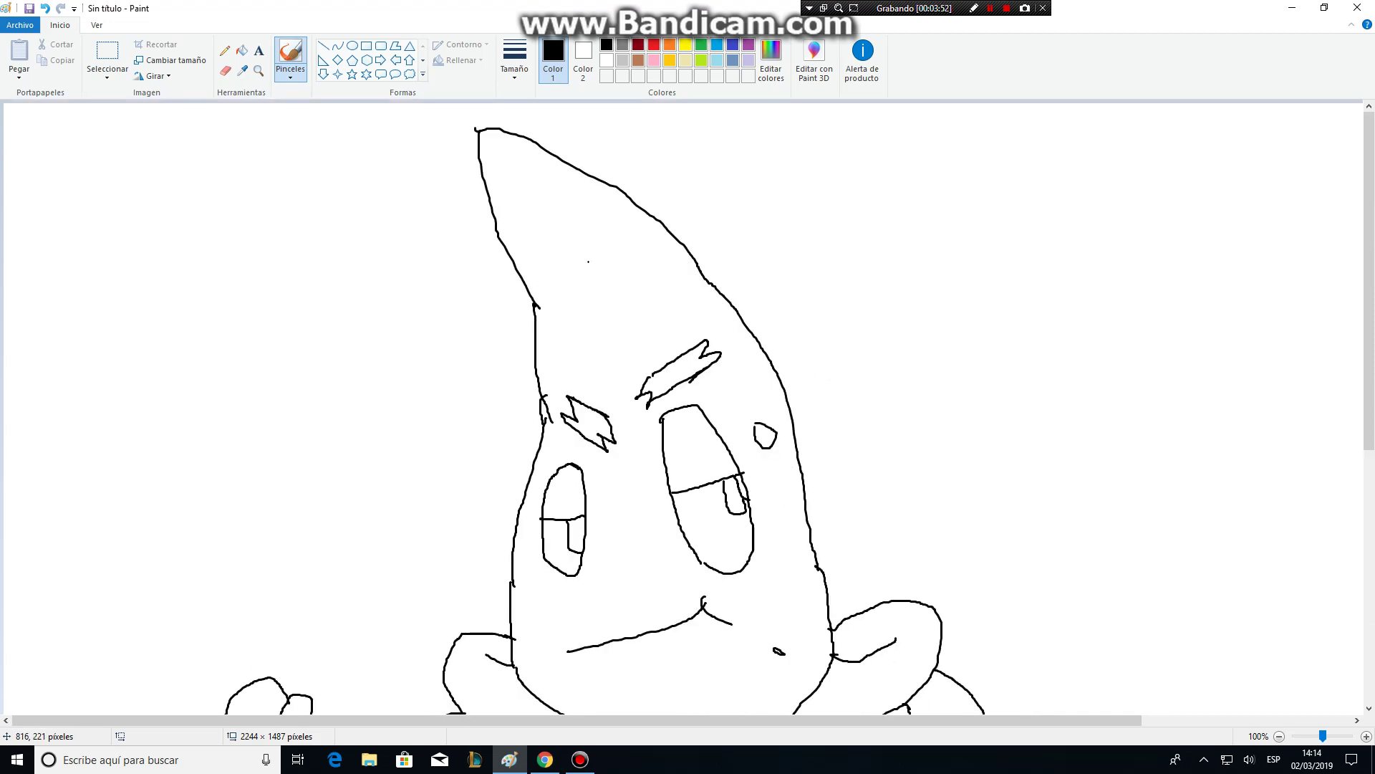
Draw a small spot on the upper forehead and another on the left cheek beside the mouth
{"action": "left_click_drag", "start_coordinate": [589, 262], "coordinate": [599, 256]}
{"action": "scroll", "coordinate": [601, 307], "scroll_direction": "down", "scroll_amount": 6}
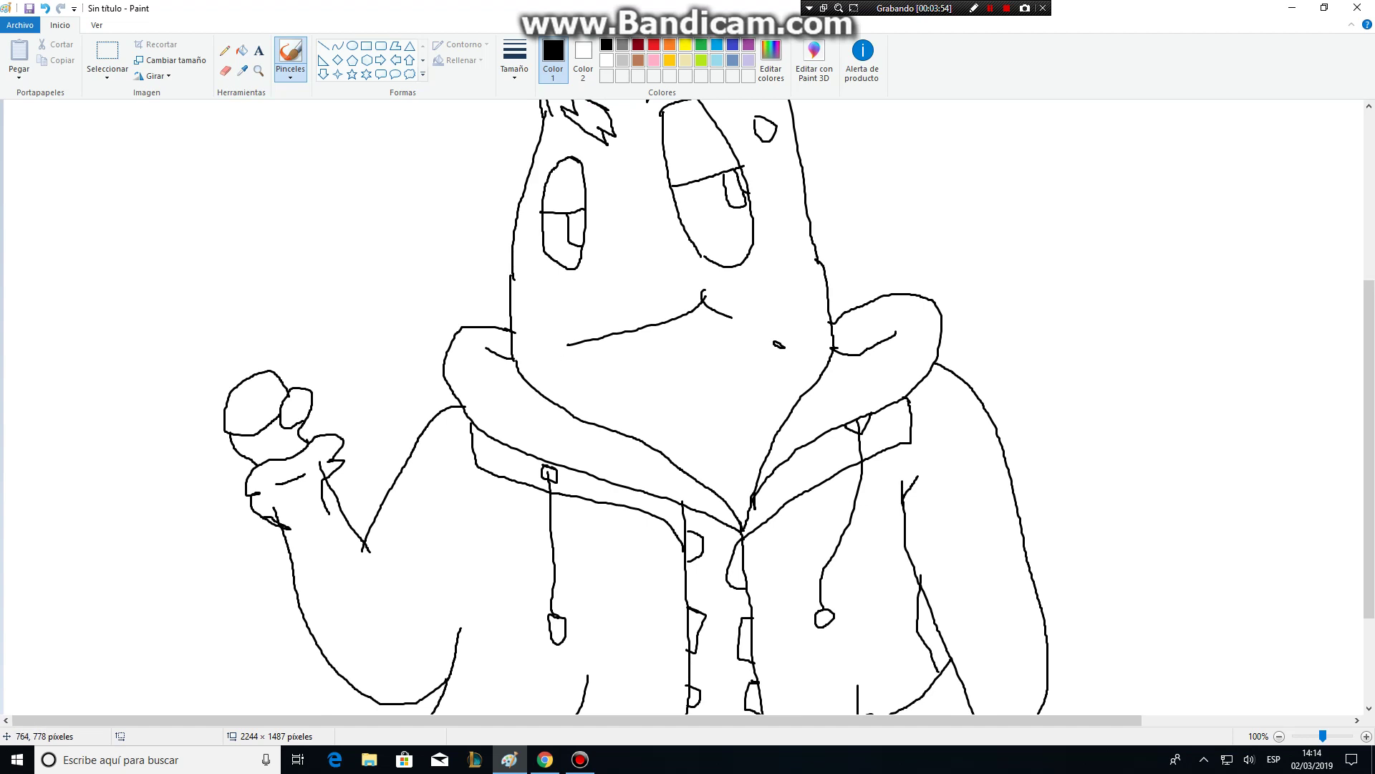
{"action": "left_click_drag", "start_coordinate": [538, 327], "coordinate": [527, 332]}
Draw fold lines on both sides of the hood and short crease lines along the collar band below it
{"action": "left_click_drag", "start_coordinate": [821, 410], "coordinate": [881, 370]}
{"action": "left_click_drag", "start_coordinate": [574, 441], "coordinate": [652, 482]}
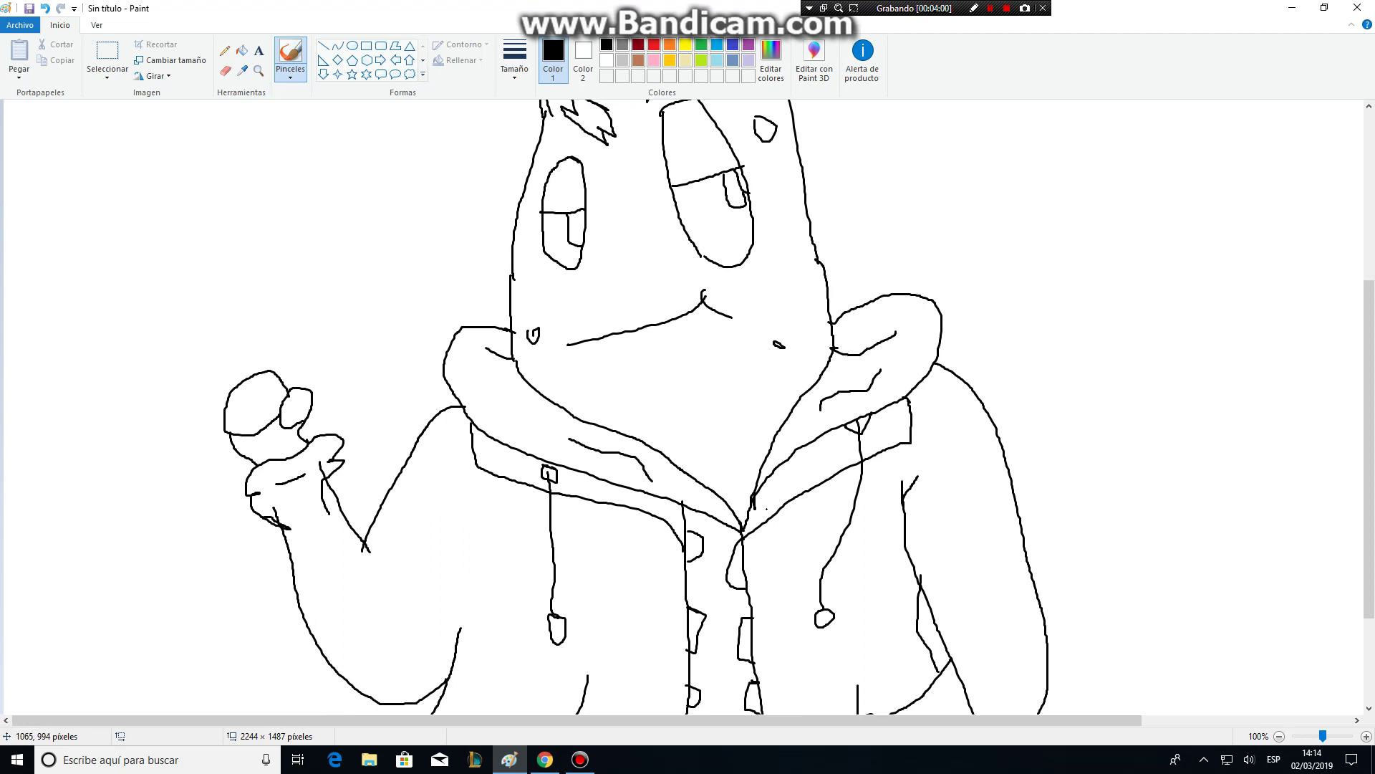
{"action": "left_click_drag", "start_coordinate": [761, 500], "coordinate": [825, 465]}
{"action": "left_click_drag", "start_coordinate": [478, 445], "coordinate": [609, 494]}
{"action": "left_click_drag", "start_coordinate": [879, 432], "coordinate": [897, 428]}
{"action": "scroll", "coordinate": [716, 427], "scroll_direction": "up", "scroll_amount": 5}
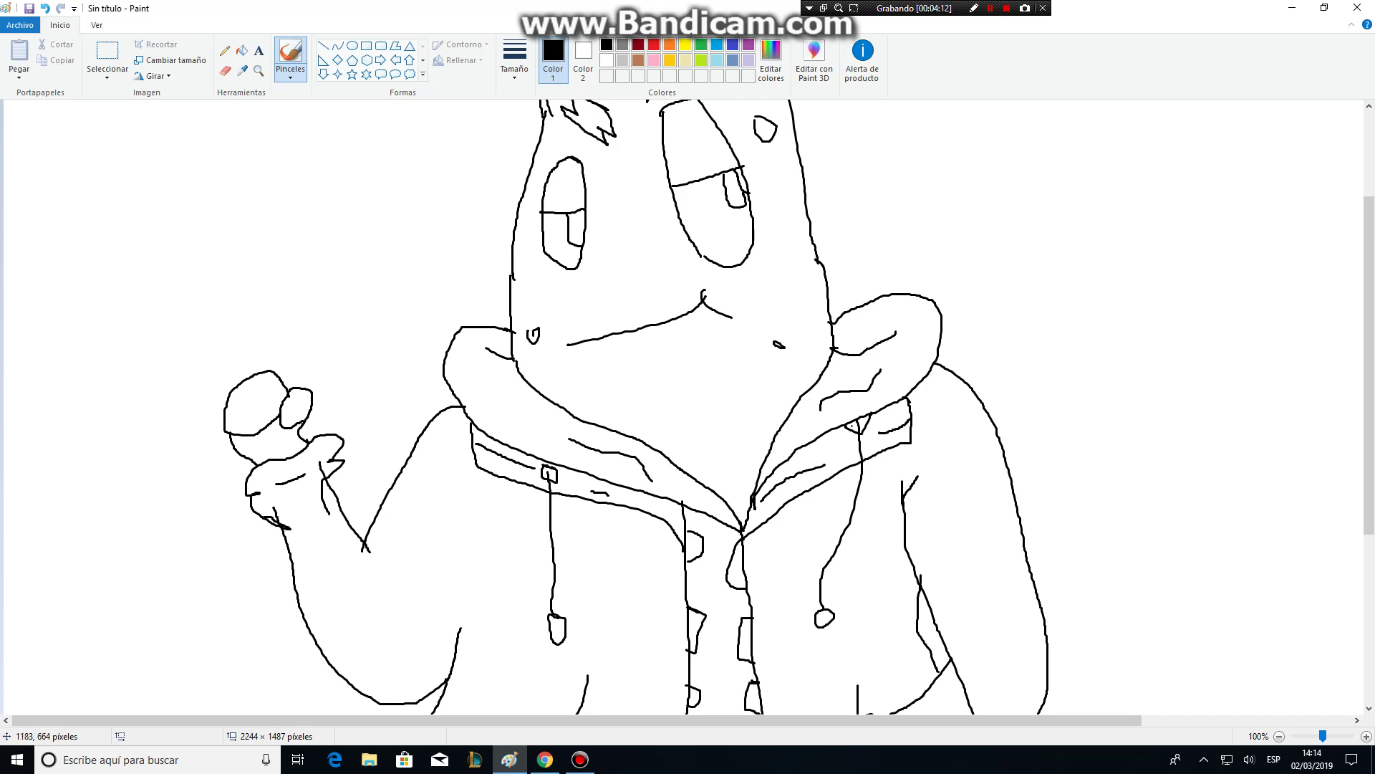
Fill the left and right halves of the jacket, including both sleeves, with bright blue
{"action": "scroll", "coordinate": [536, 435], "scroll_direction": "down", "scroll_amount": 5}
{"action": "scroll", "coordinate": [536, 435], "scroll_direction": "down", "scroll_amount": 3}
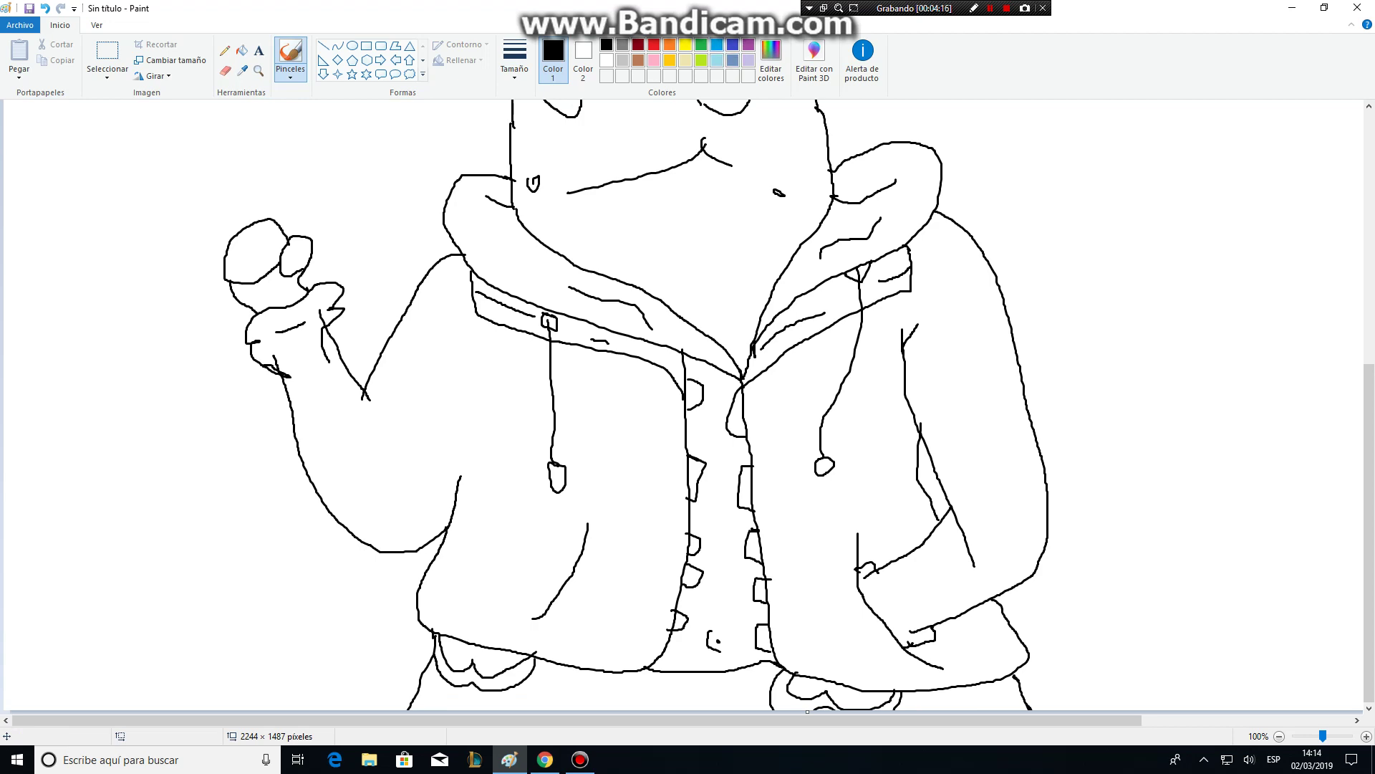
{"action": "left_click", "coordinate": [717, 45]}
{"action": "left_click", "coordinate": [242, 50]}
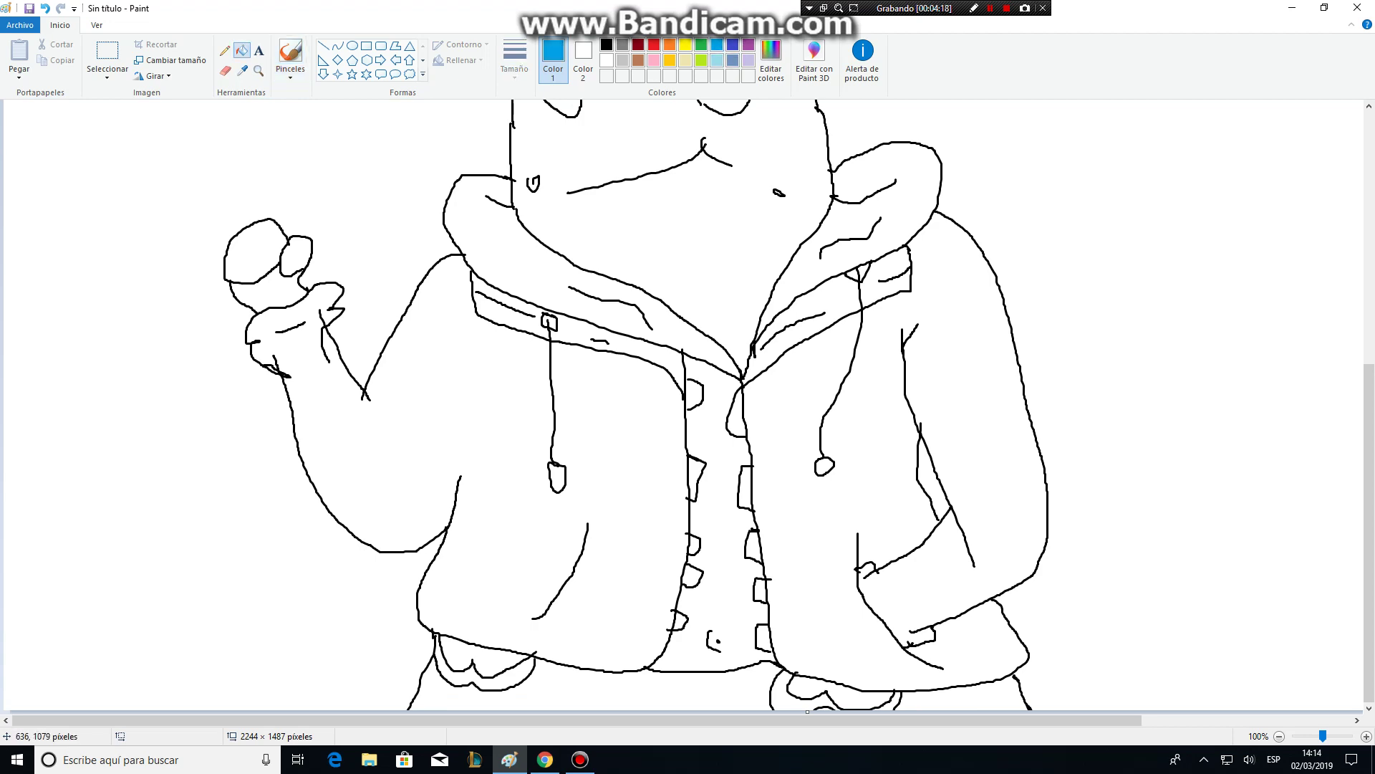
{"action": "left_click", "coordinate": [459, 416]}
{"action": "left_click", "coordinate": [876, 295]}
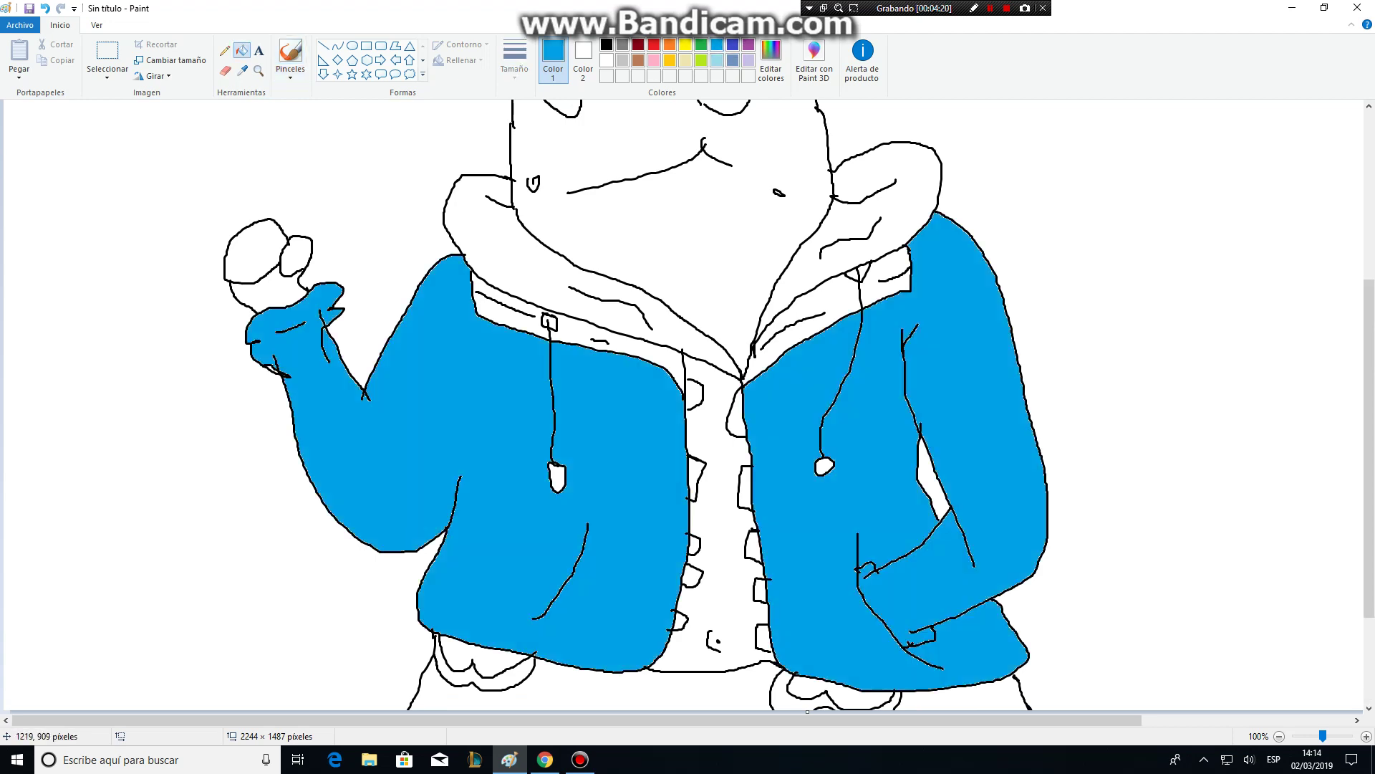
Try to fill the pointed head with pink, and undo the fill
{"action": "scroll", "coordinate": [877, 597], "scroll_direction": "down", "scroll_amount": 3}
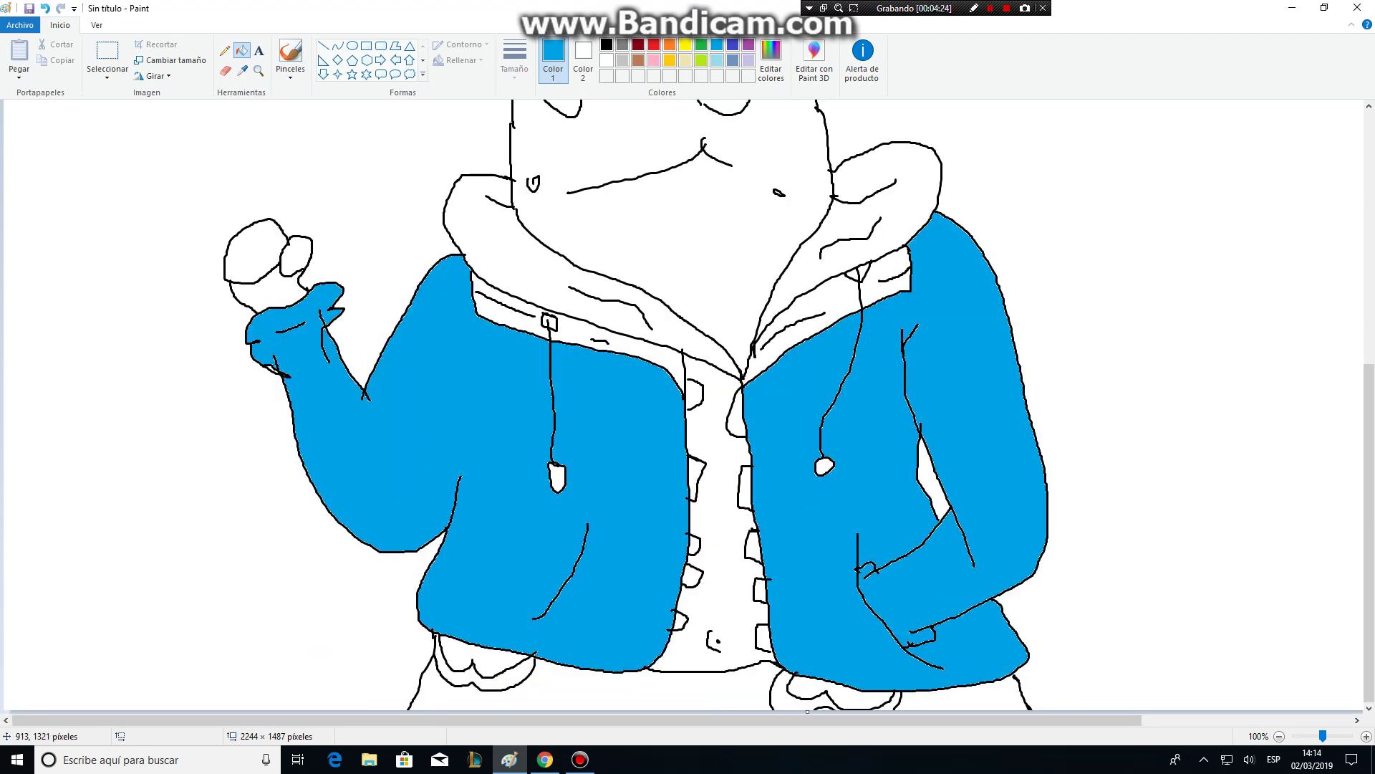
{"action": "scroll", "coordinate": [684, 407], "scroll_direction": "up", "scroll_amount": 8}
{"action": "scroll", "coordinate": [685, 407], "scroll_direction": "down", "scroll_amount": 5}
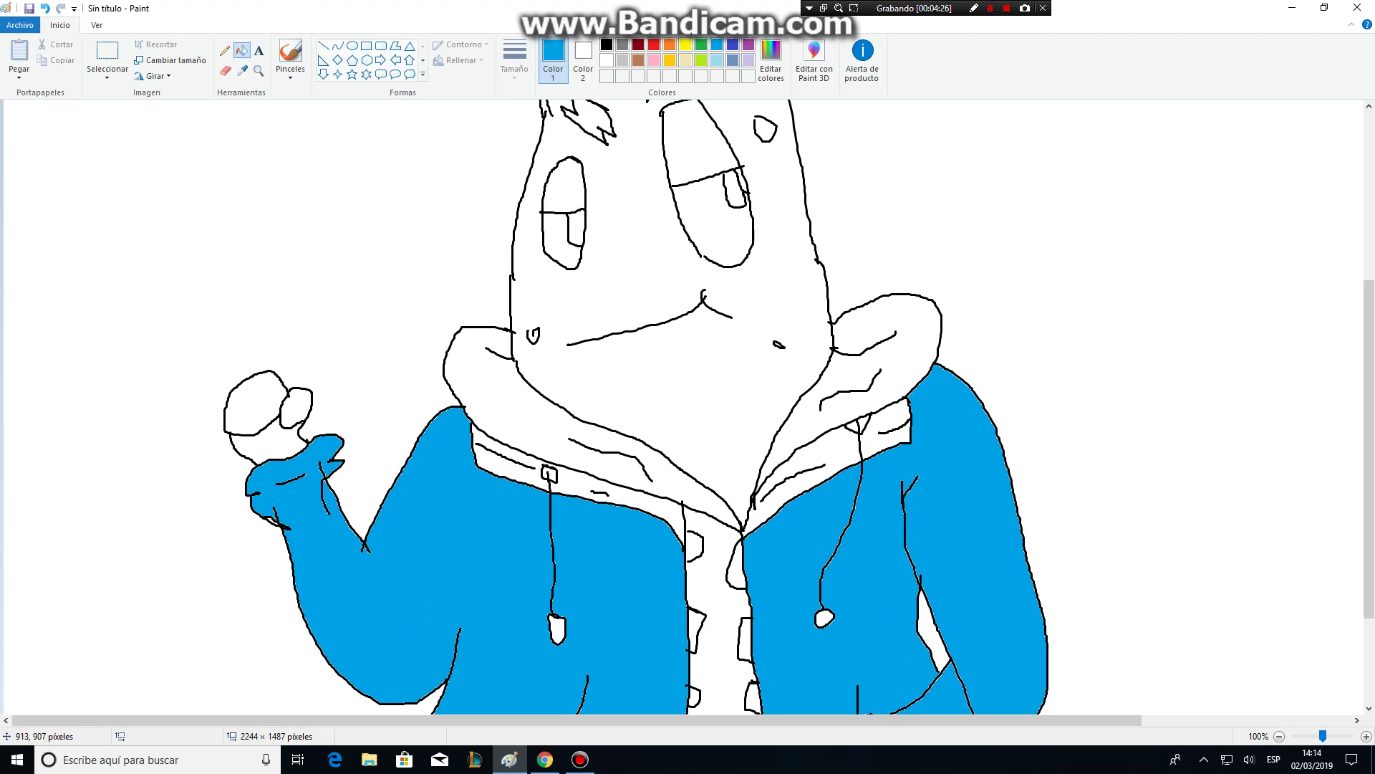
{"action": "scroll", "coordinate": [684, 407], "scroll_direction": "up", "scroll_amount": 6}
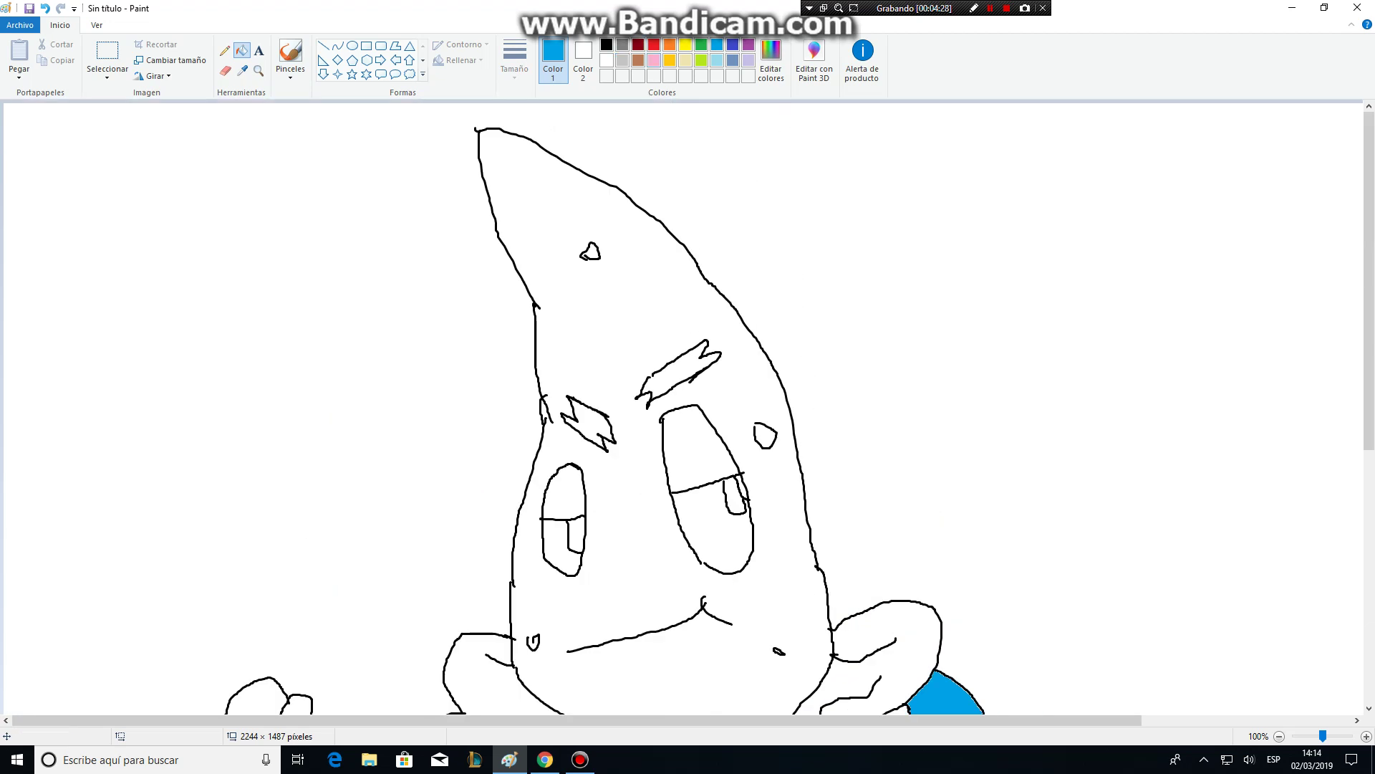
{"action": "left_click", "coordinate": [654, 60]}
{"action": "left_click", "coordinate": [645, 301]}
{"action": "scroll", "coordinate": [684, 406], "scroll_direction": "down", "scroll_amount": 3}
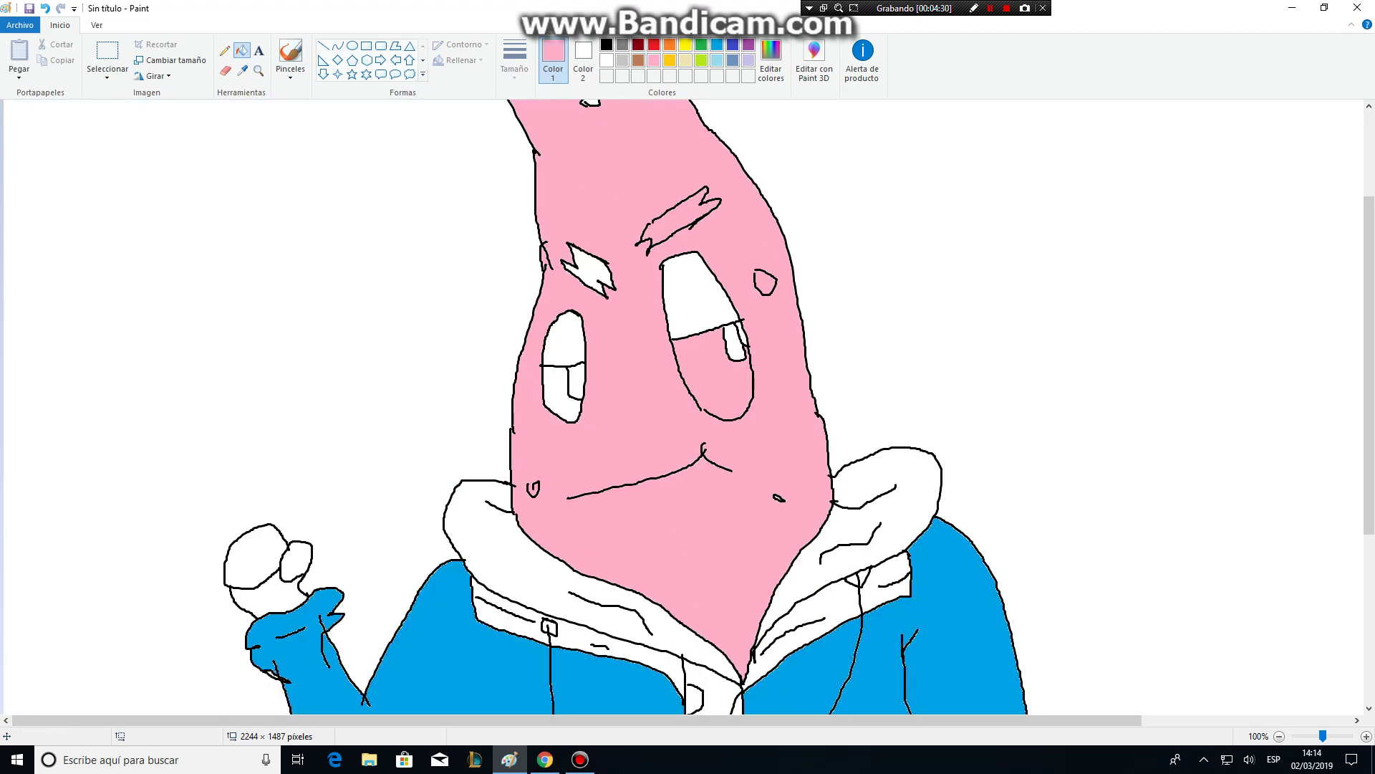
{"action": "left_click", "coordinate": [45, 9]}
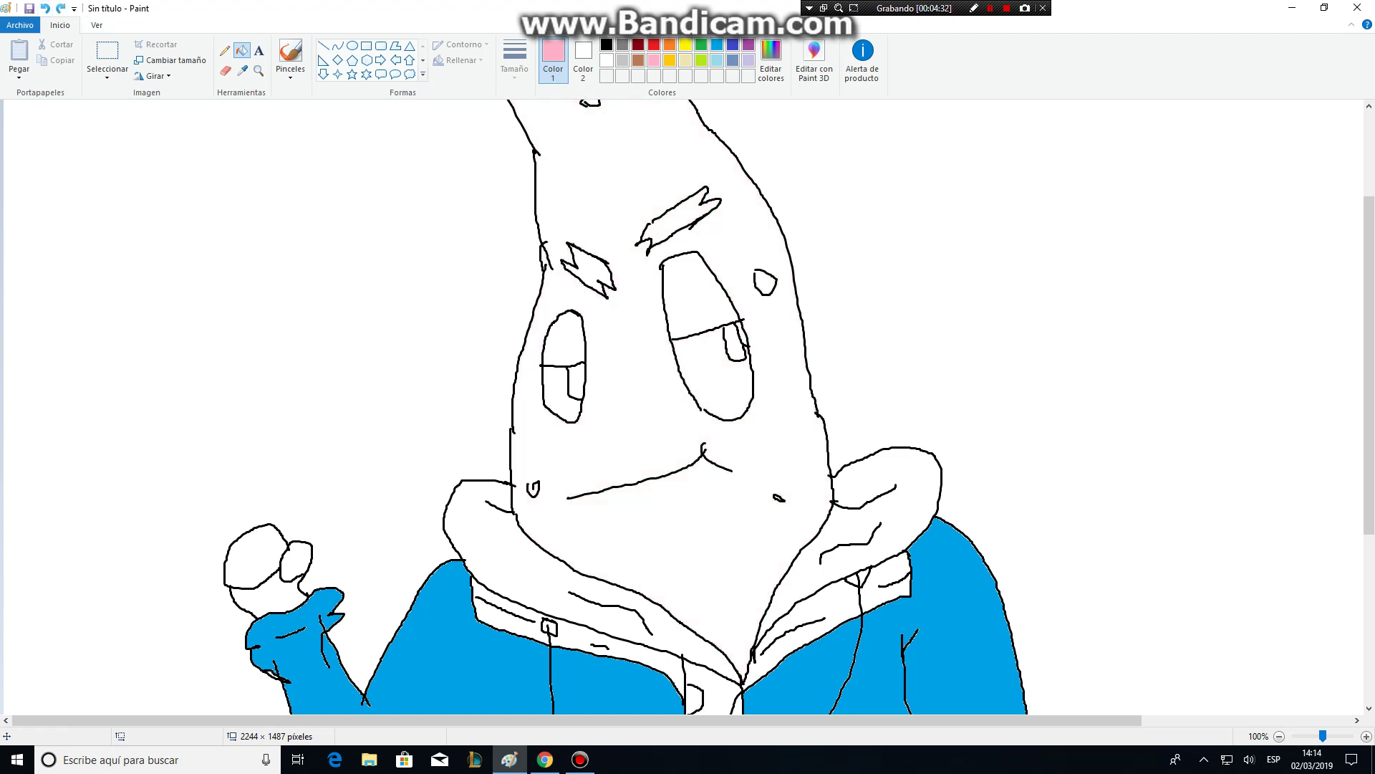
Close the gap in the right eye's outline with the black brush
{"action": "left_click", "coordinate": [290, 51]}
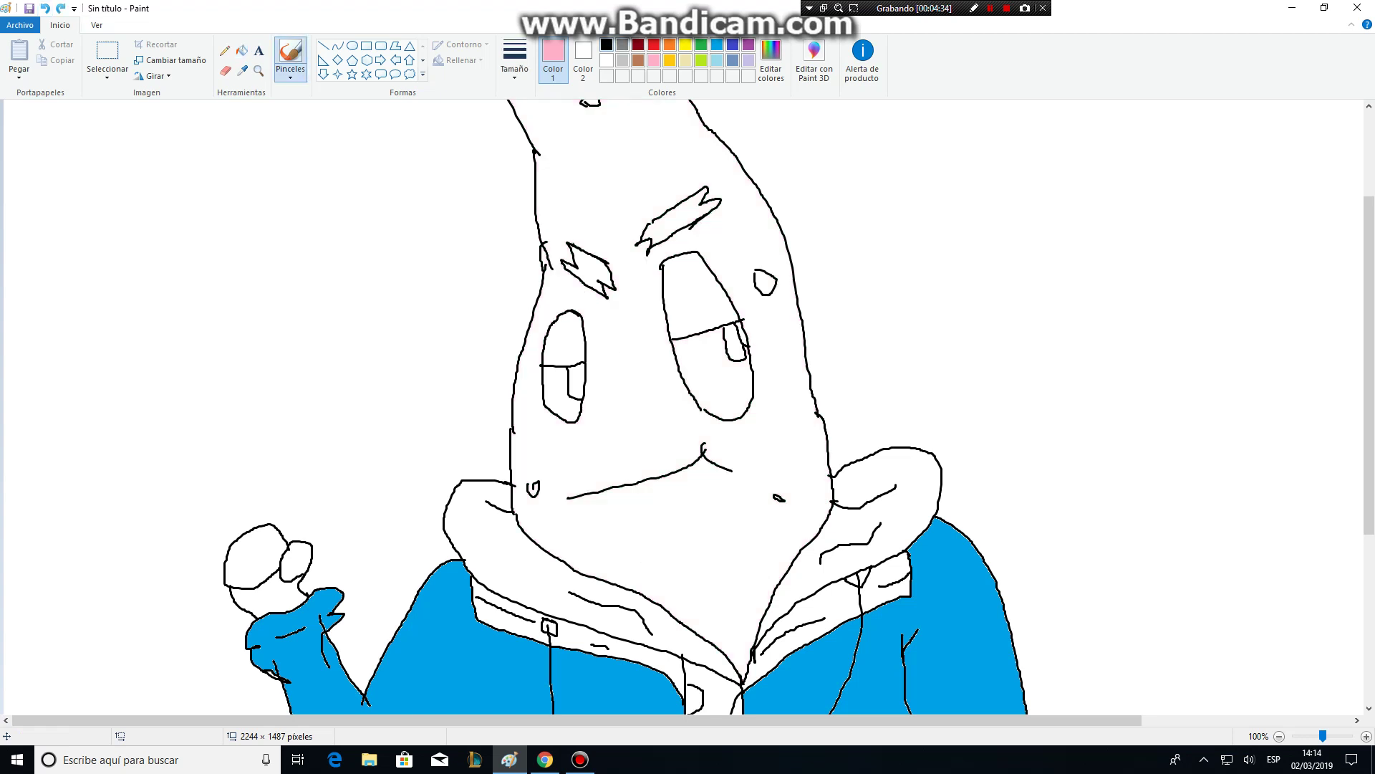
{"action": "left_click", "coordinate": [607, 45]}
Try again to fill the head around the closed eye outline with pink, and undo it
{"action": "left_click", "coordinate": [242, 50]}
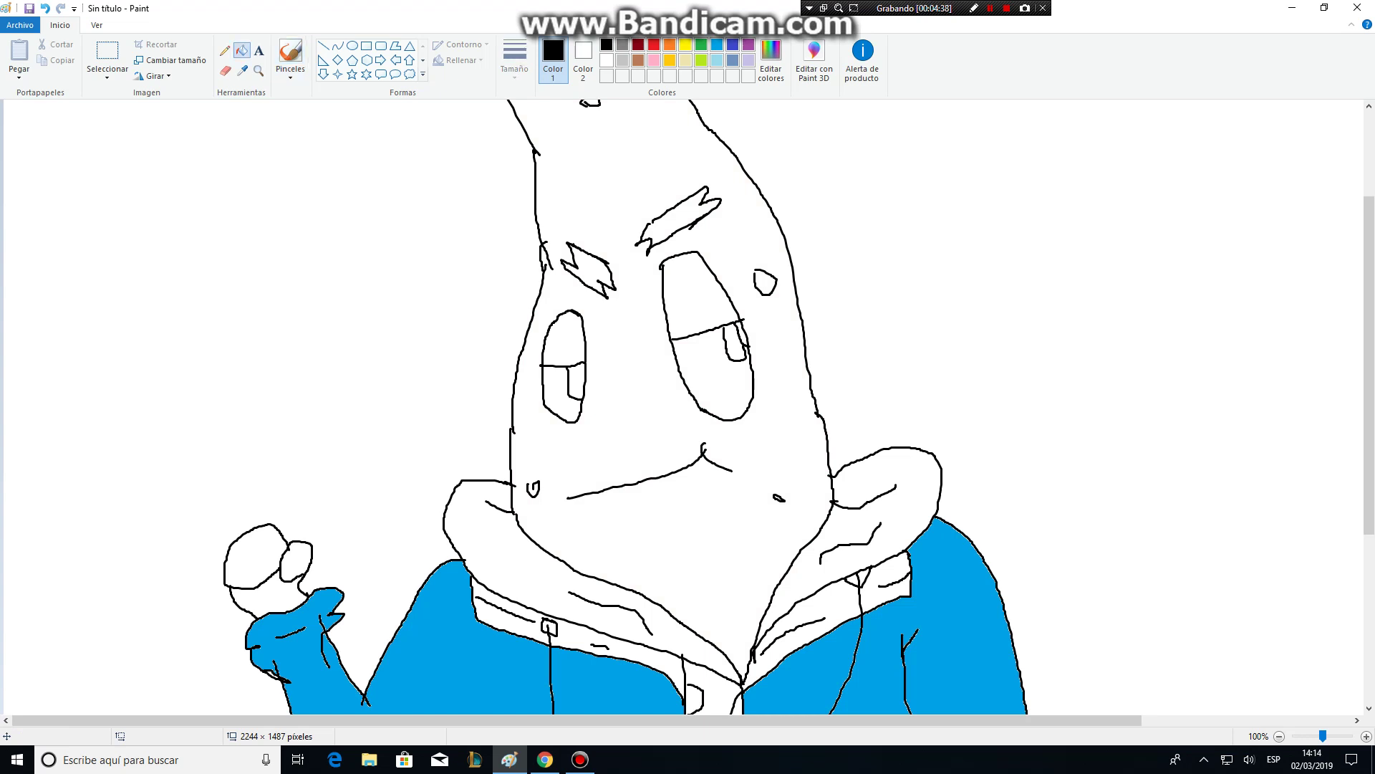
{"action": "left_click", "coordinate": [654, 60]}
{"action": "left_click", "coordinate": [717, 401]}
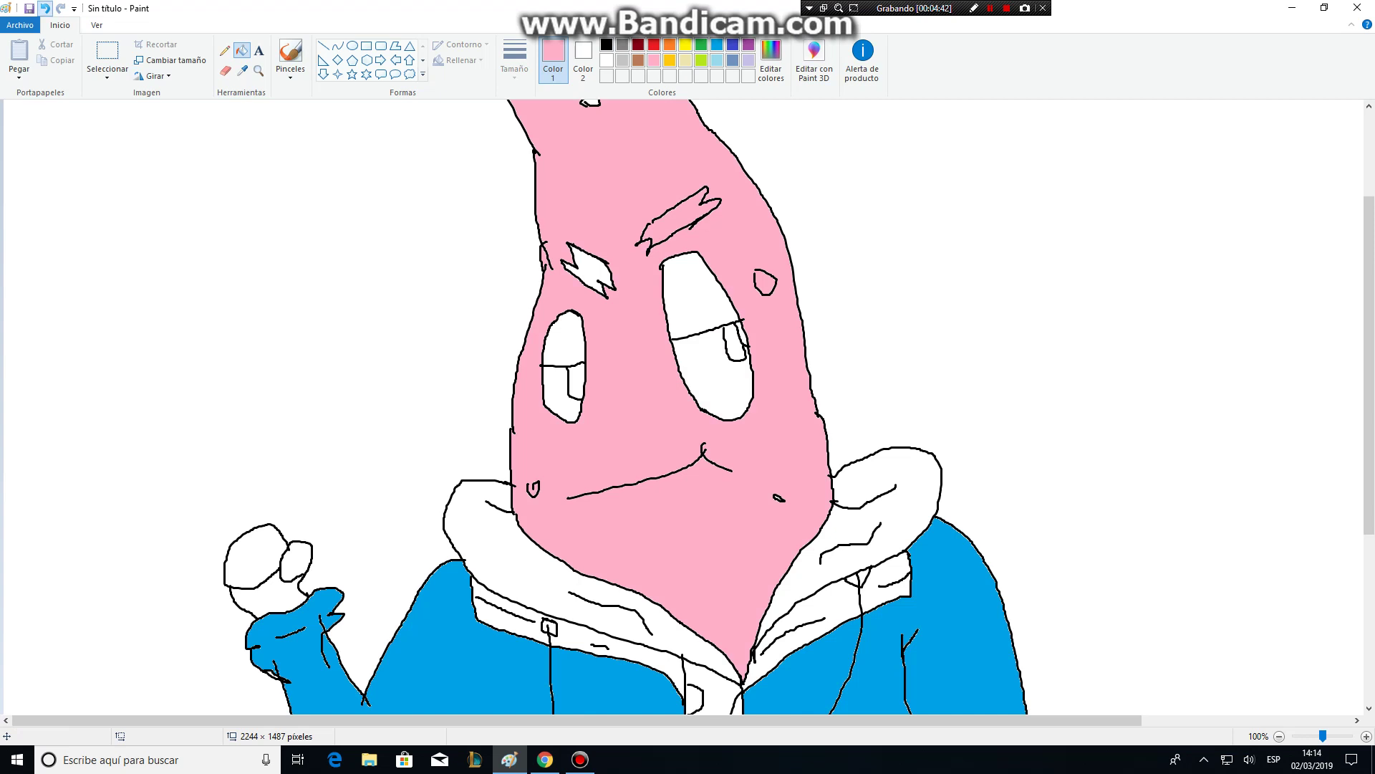
{"action": "left_click", "coordinate": [44, 8]}
Close the gap in the right eyebrow's outline with the black brush and fill the head with pink
{"action": "left_click", "coordinate": [290, 54]}
{"action": "left_click", "coordinate": [607, 44]}
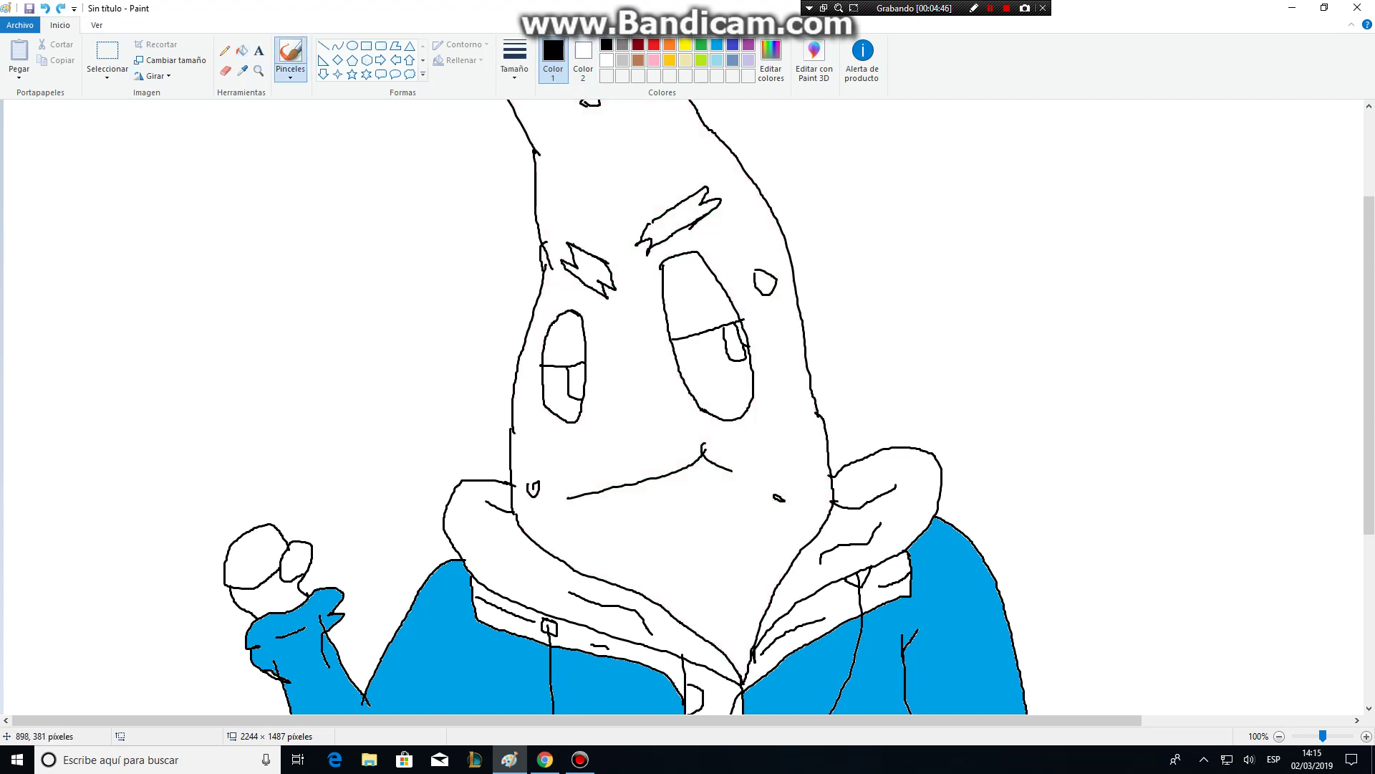
{"action": "left_click", "coordinate": [242, 50]}
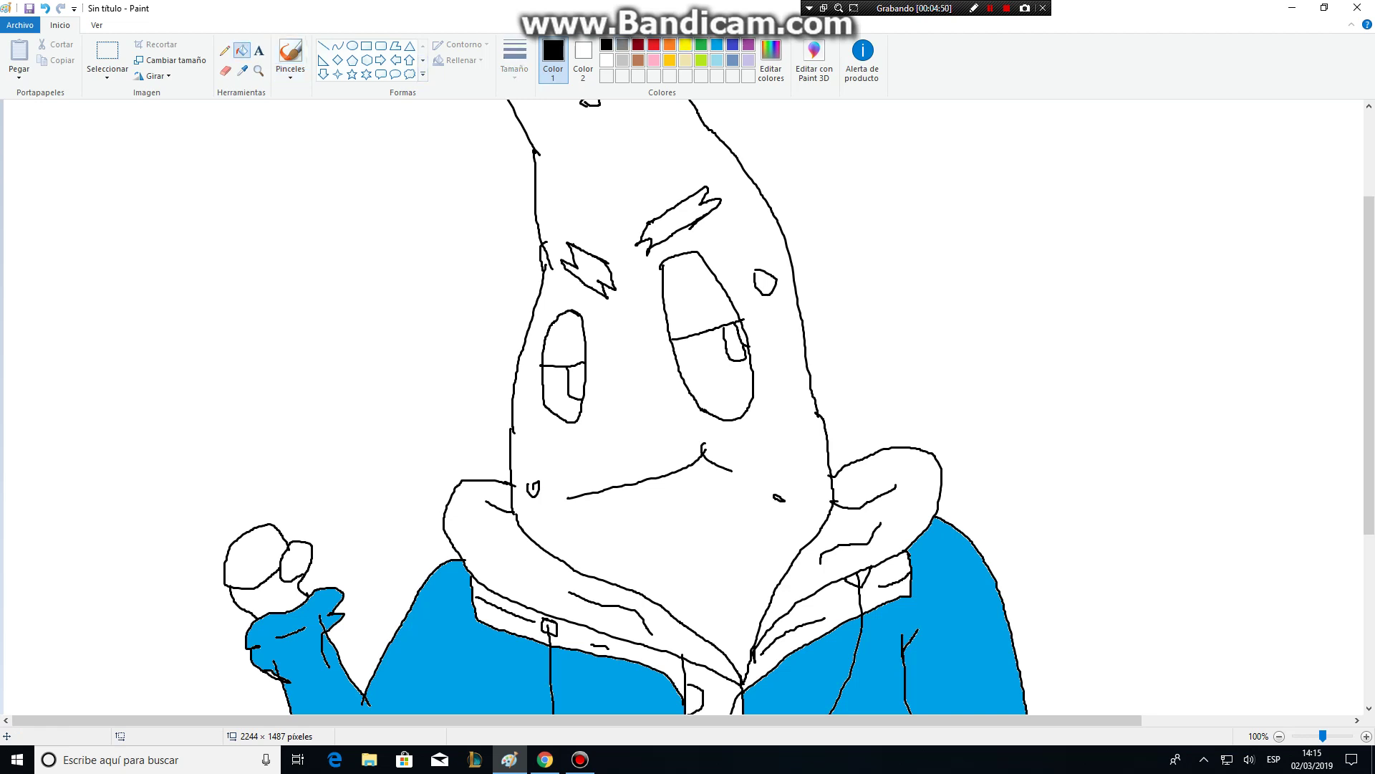
{"action": "left_click", "coordinate": [654, 60]}
{"action": "left_click", "coordinate": [631, 179]}
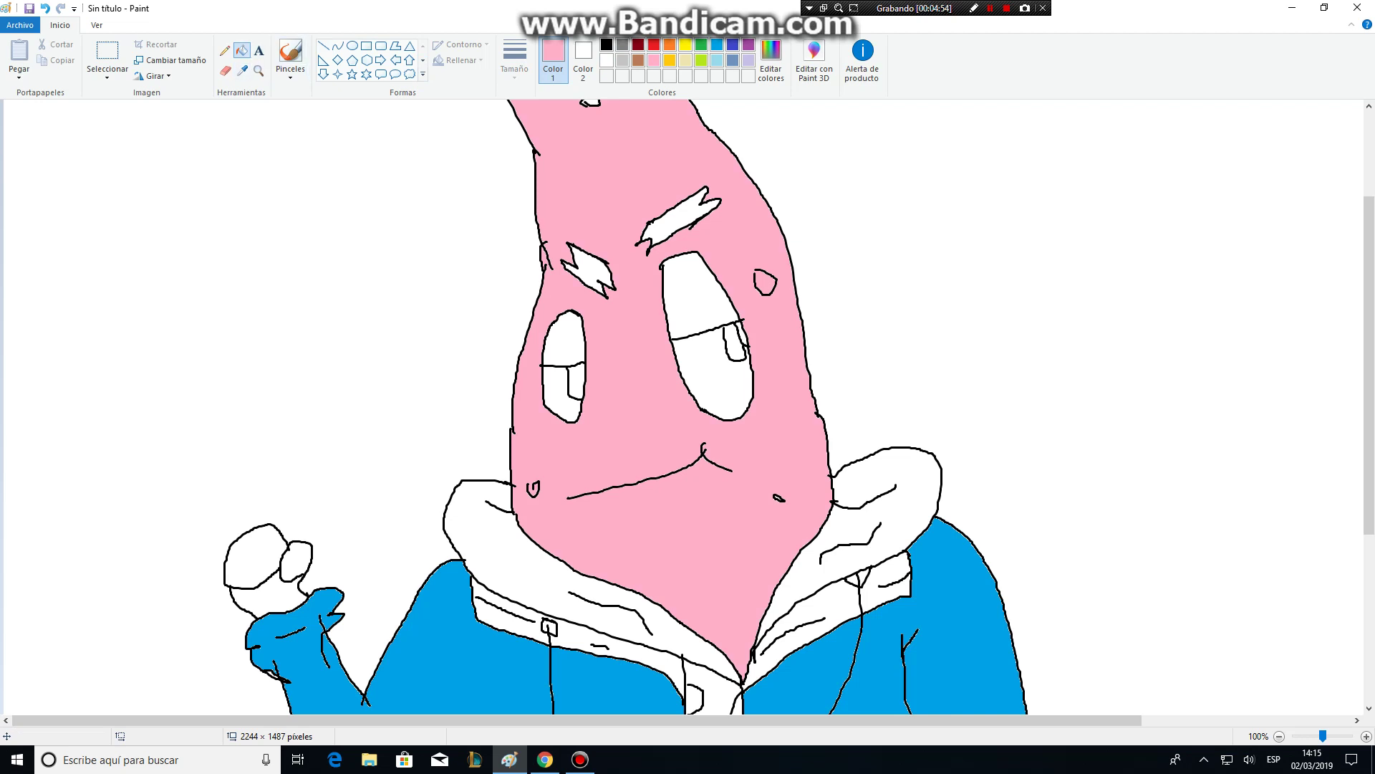
Fill the lower part of the right eye with black and its small highlight with light blue
{"action": "left_click", "coordinate": [607, 44]}
{"action": "left_click", "coordinate": [714, 373]}
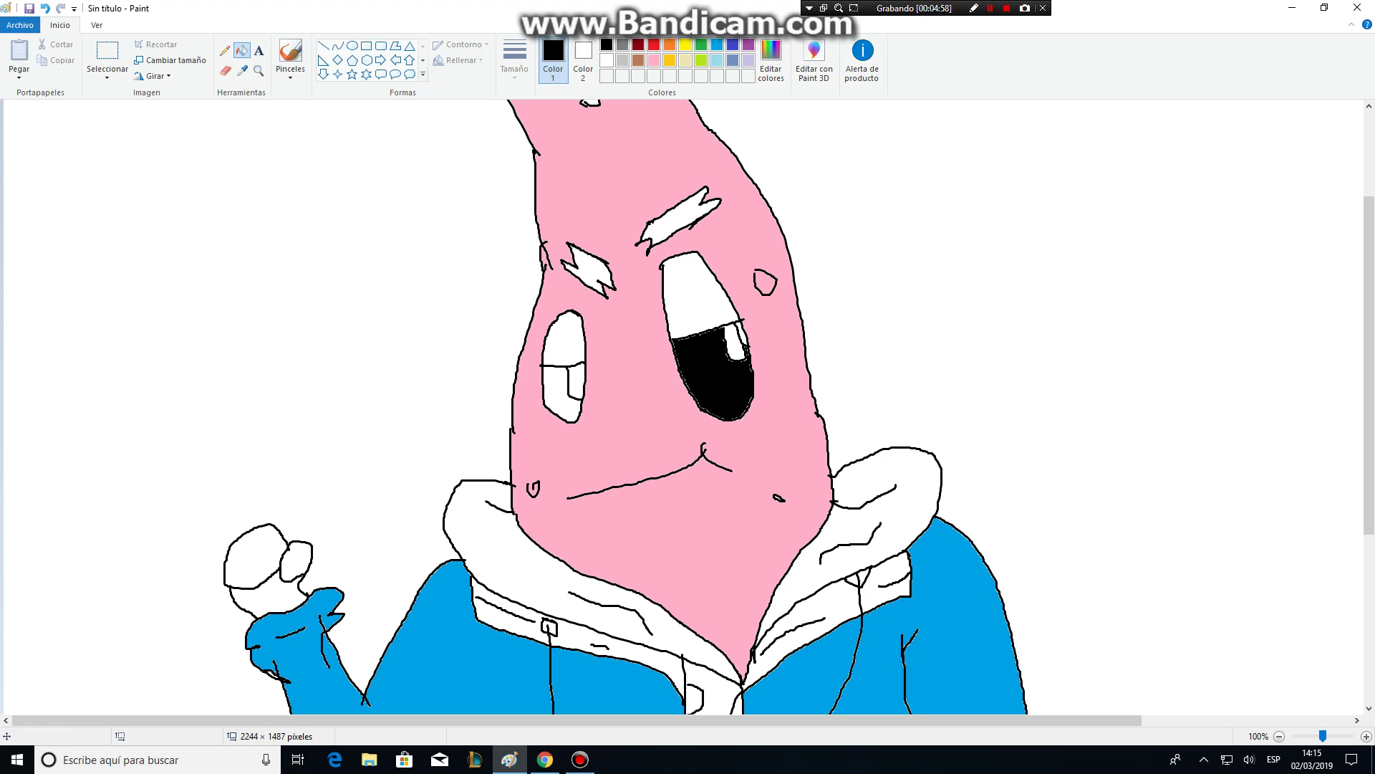
{"action": "left_click", "coordinate": [717, 61]}
{"action": "left_click", "coordinate": [734, 342]}
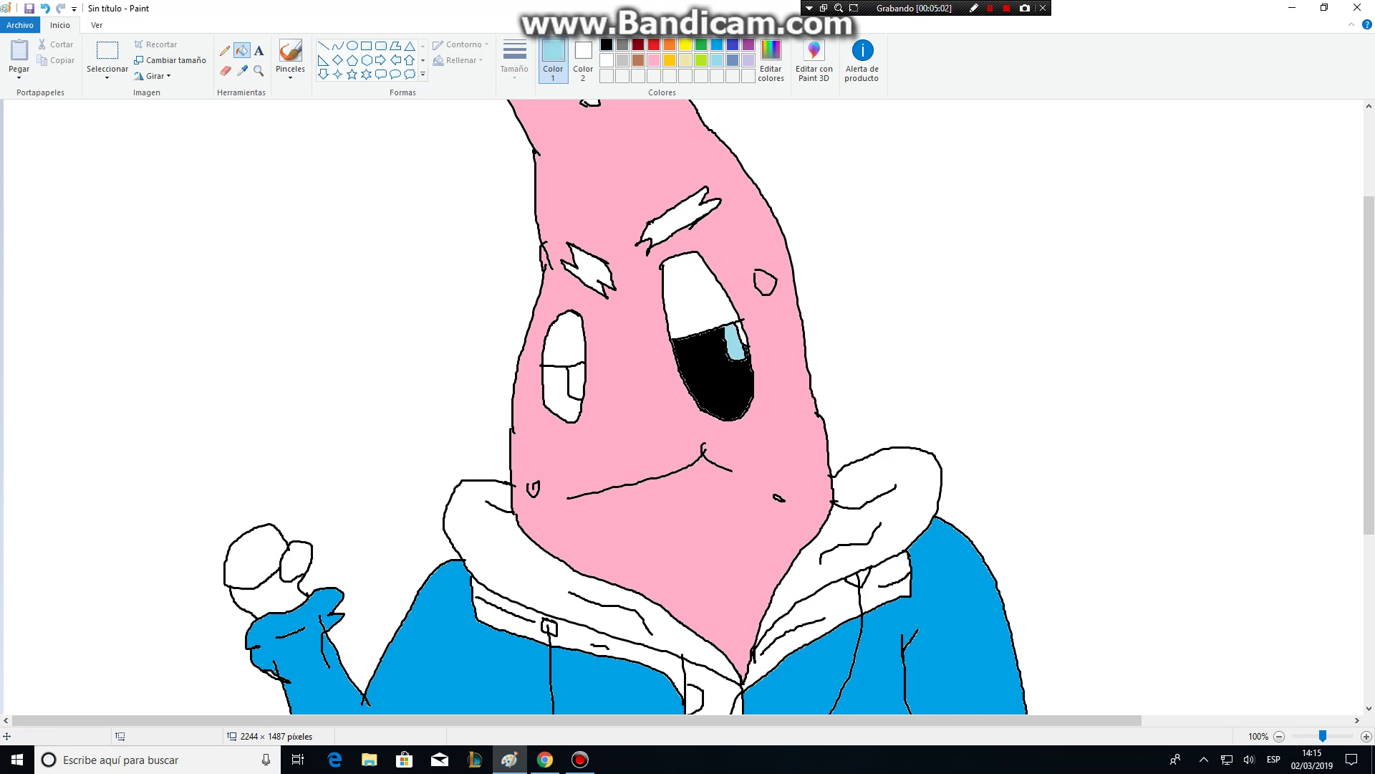
{"action": "left_click", "coordinate": [607, 44]}
Fill the upper eyelids of both eyes with pink
{"action": "scroll", "coordinate": [685, 409], "scroll_direction": "up", "scroll_amount": 3}
{"action": "left_click", "coordinate": [654, 60]}
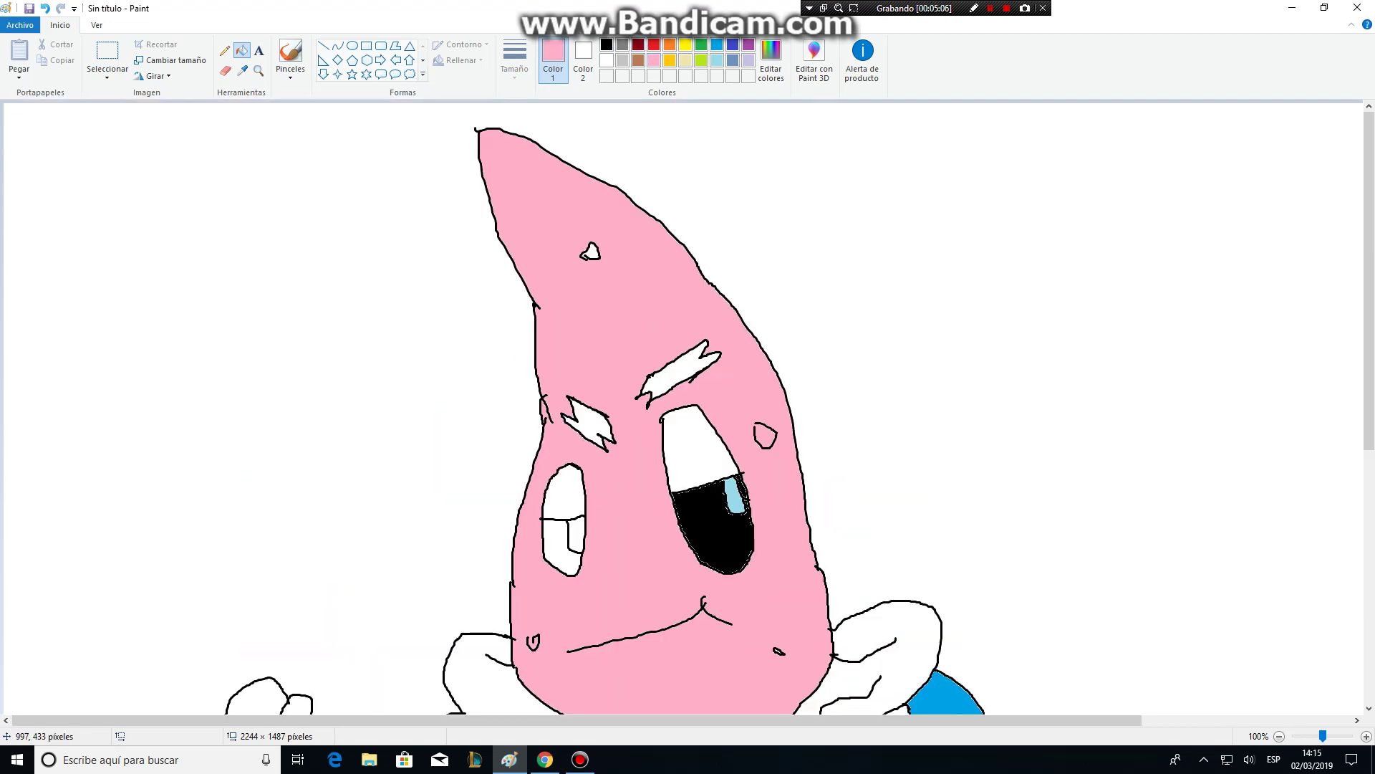
{"action": "left_click", "coordinate": [692, 446]}
{"action": "left_click", "coordinate": [568, 490]}
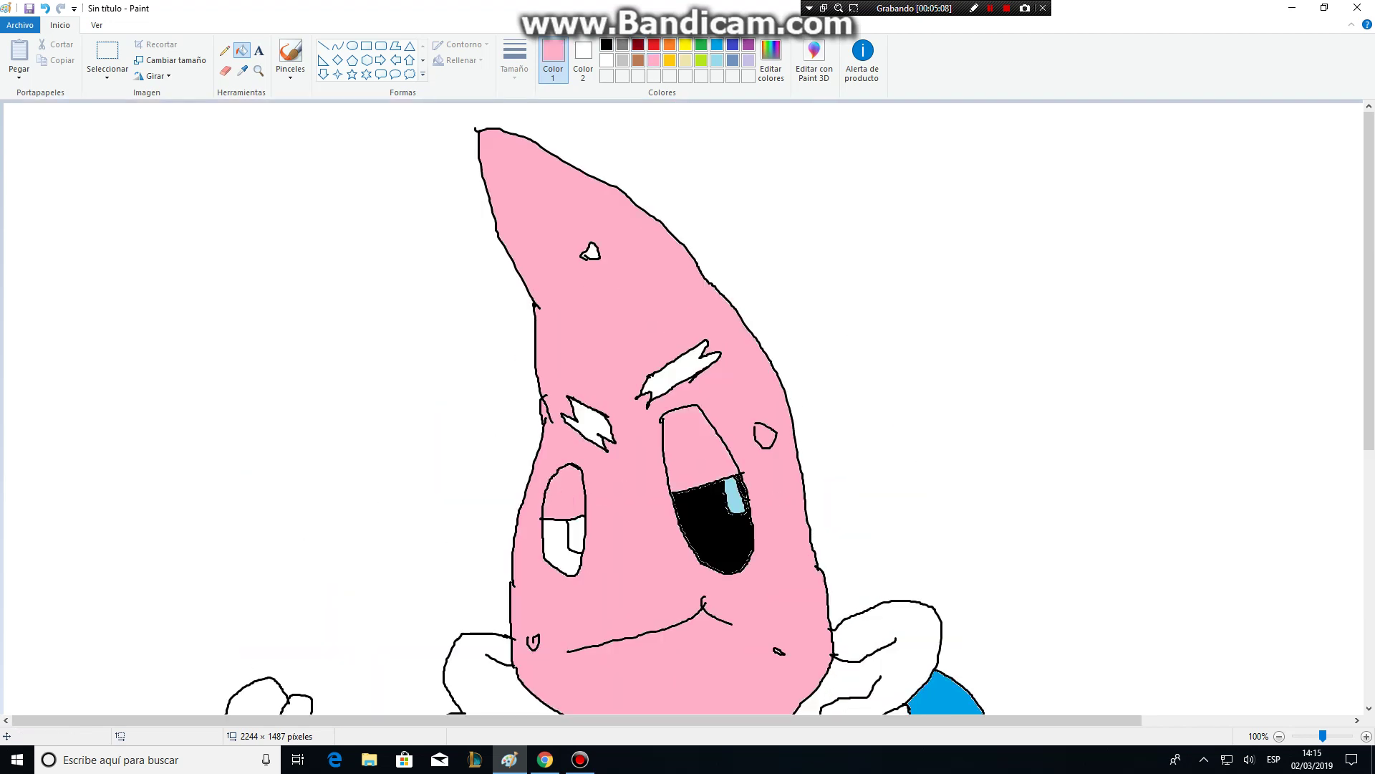
Fill the left eye's pupil and both eyebrows with black
{"action": "left_click", "coordinate": [606, 44]}
{"action": "left_click", "coordinate": [581, 528]}
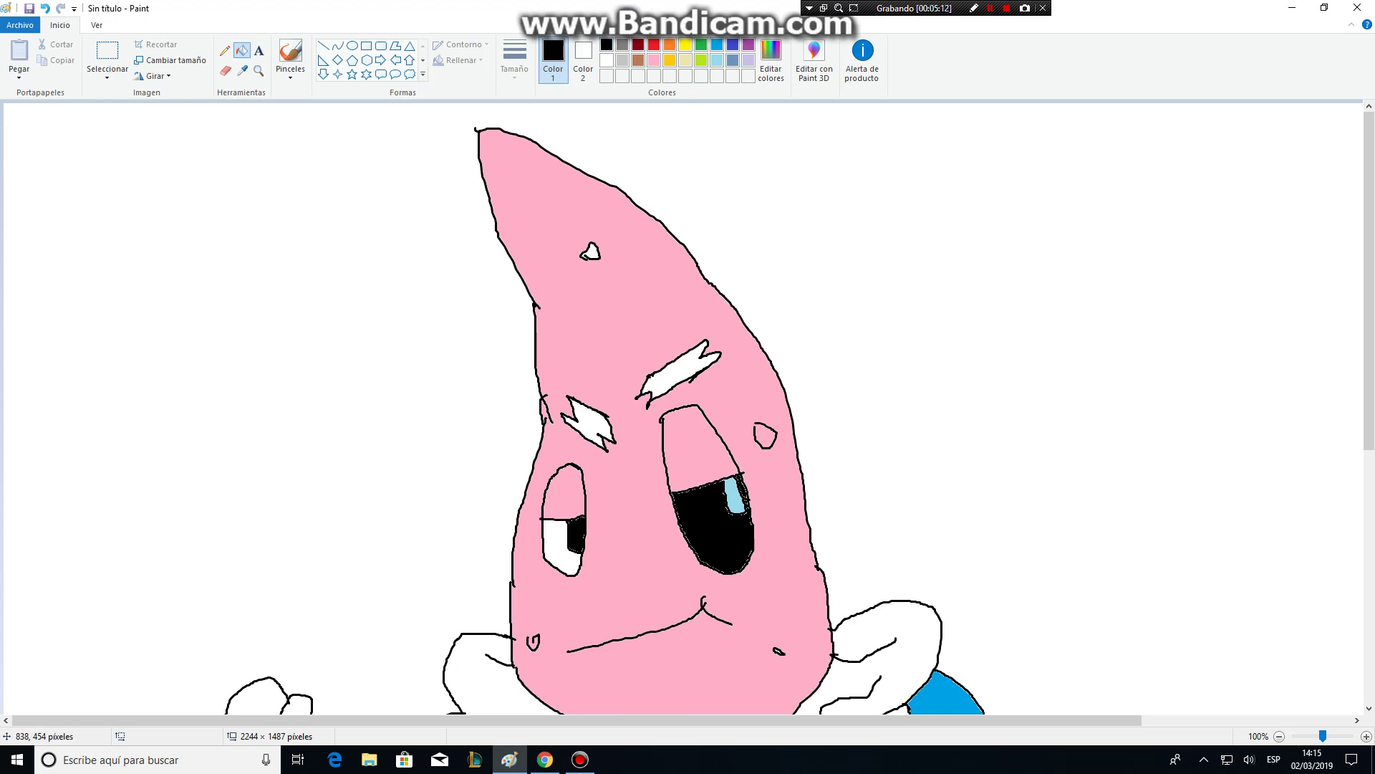
{"action": "left_click", "coordinate": [593, 427]}
{"action": "left_click", "coordinate": [675, 366]}
Draw a jagged flame with inner streaks in black, trailing from the right eye outward past the head
{"action": "scroll", "coordinate": [680, 394], "scroll_direction": "down", "scroll_amount": 6}
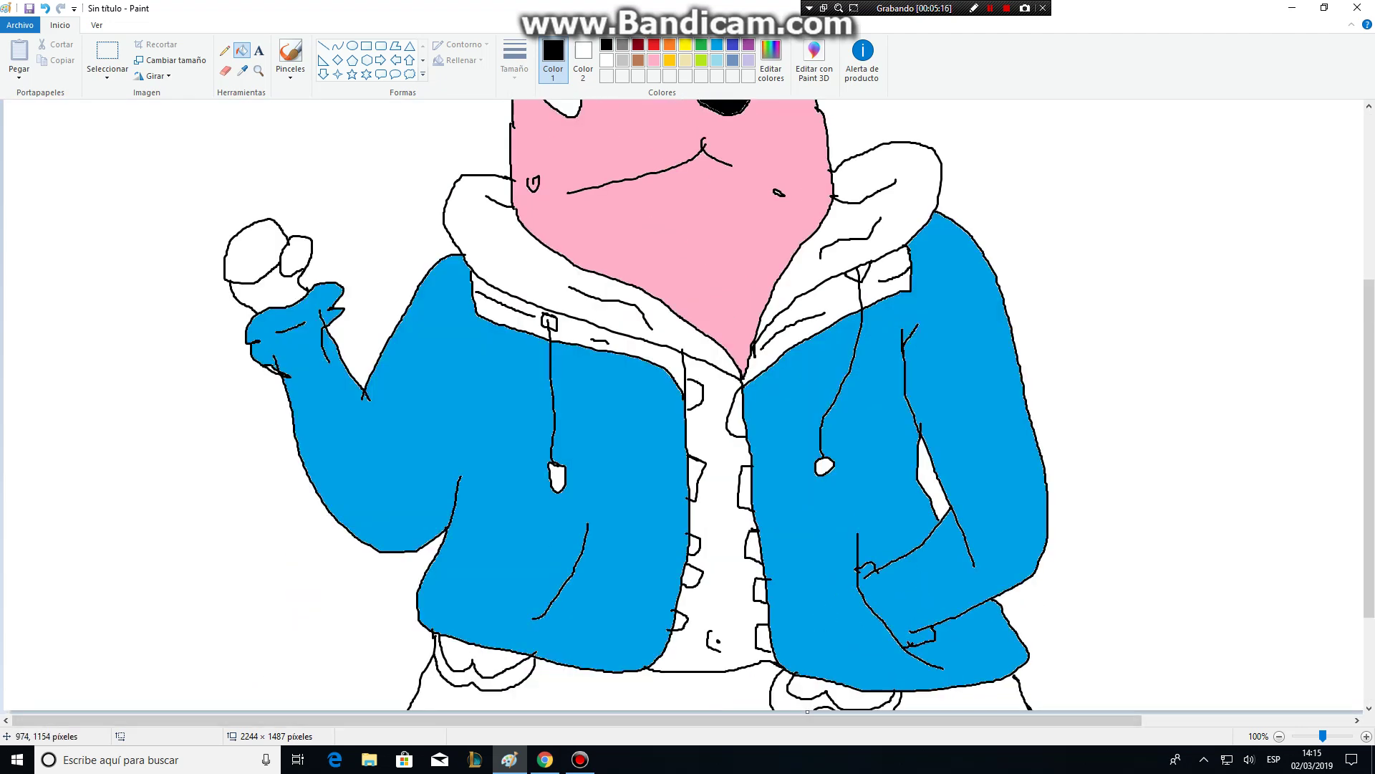
{"action": "scroll", "coordinate": [683, 434], "scroll_direction": "up", "scroll_amount": 2}
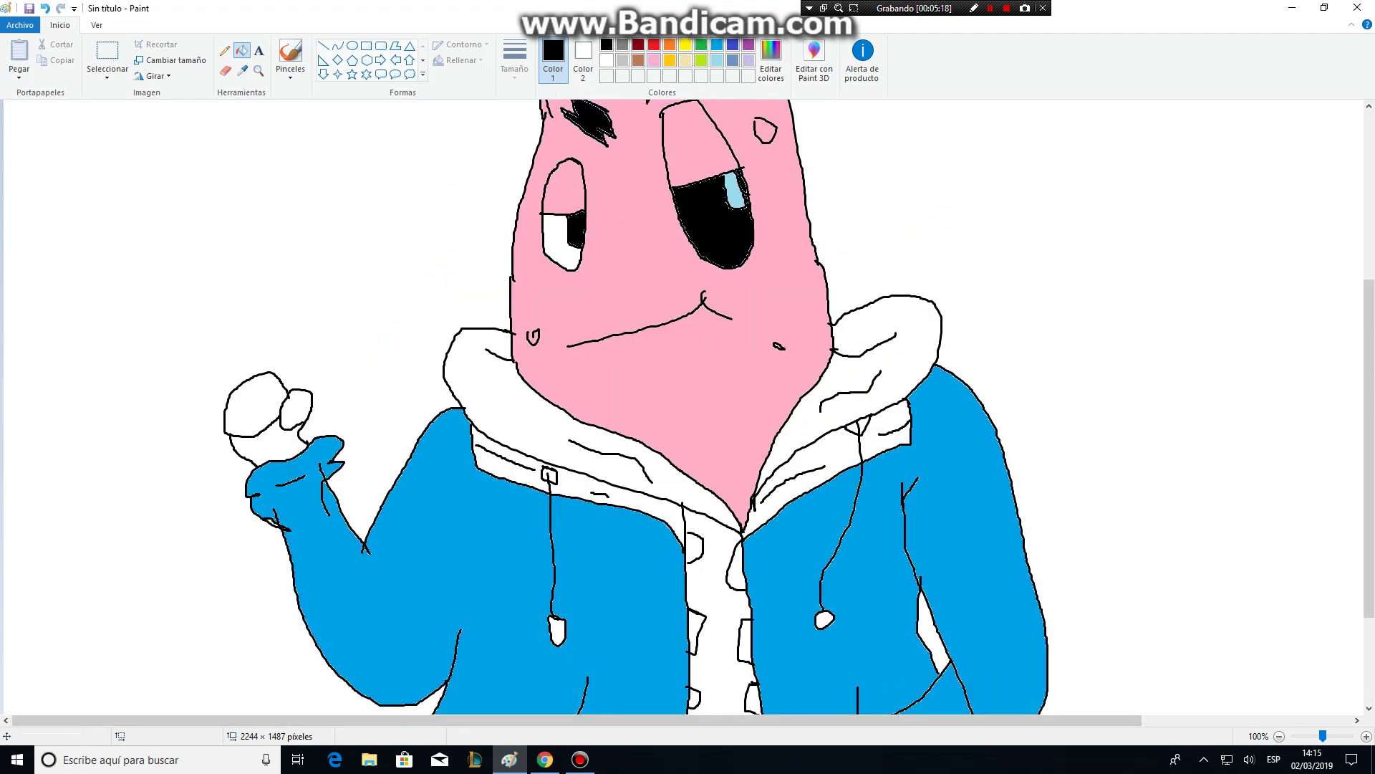
{"action": "left_click", "coordinate": [654, 60]}
{"action": "left_click", "coordinate": [607, 45]}
{"action": "left_click", "coordinate": [290, 61]}
{"action": "left_click", "coordinate": [206, 99]}
{"action": "scroll", "coordinate": [895, 455], "scroll_direction": "up", "scroll_amount": 5}
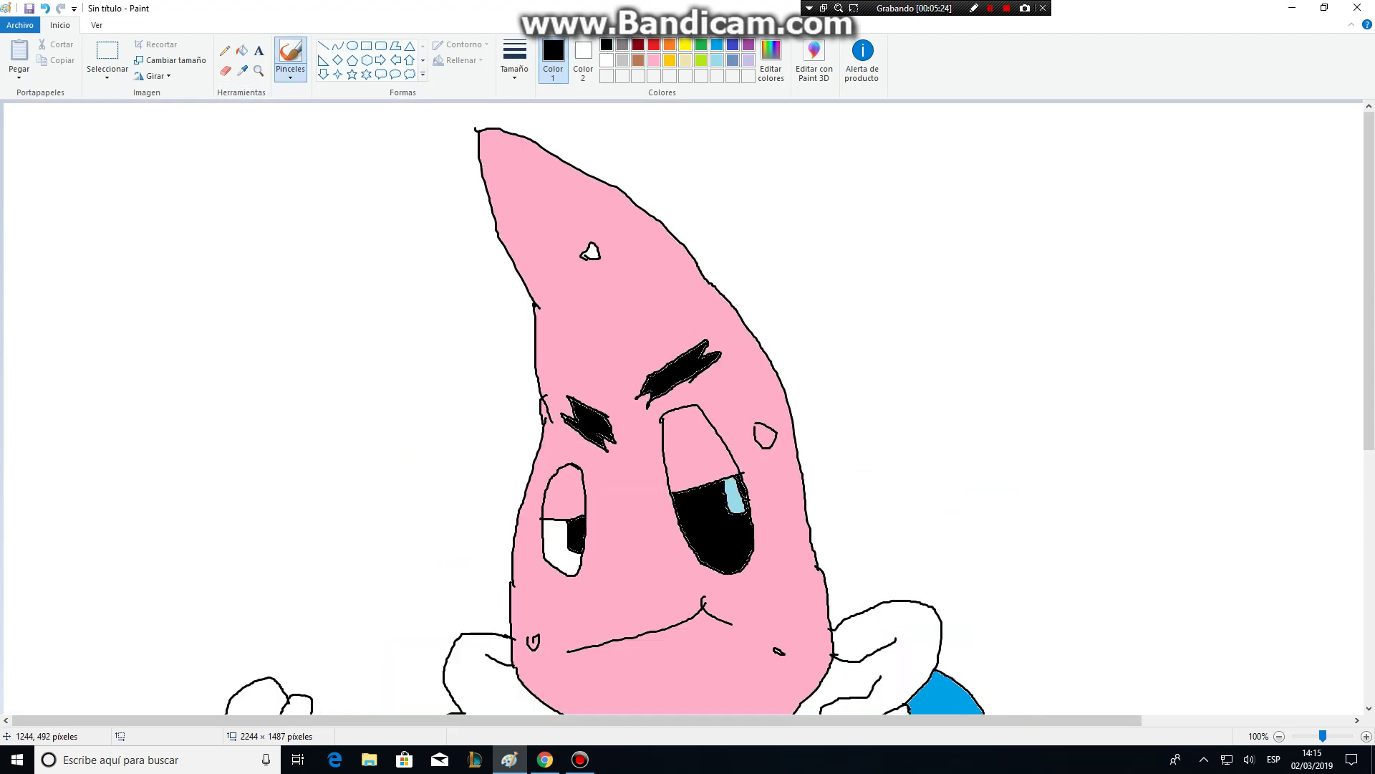
{"action": "mouse_move", "coordinate": [741, 472]}
{"action": "left_mouse_down"}
{"action": "mouse_move", "coordinate": [803, 445]}
{"action": "mouse_move", "coordinate": [833, 369]}
{"action": "mouse_move", "coordinate": [830, 388]}
{"action": "mouse_move", "coordinate": [895, 344]}
{"action": "mouse_move", "coordinate": [875, 373]}
{"action": "mouse_move", "coordinate": [998, 329]}
{"action": "mouse_move", "coordinate": [1026, 304]}
{"action": "mouse_move", "coordinate": [1019, 331]}
{"action": "mouse_move", "coordinate": [1064, 281]}
{"action": "mouse_move", "coordinate": [1048, 344]}
{"action": "mouse_move", "coordinate": [1069, 354]}
{"action": "mouse_move", "coordinate": [1060, 374]}
{"action": "mouse_move", "coordinate": [998, 419]}
{"action": "mouse_move", "coordinate": [1018, 442]}
{"action": "mouse_move", "coordinate": [802, 521]}
{"action": "mouse_move", "coordinate": [816, 524]}
{"action": "mouse_move", "coordinate": [732, 490]}
{"action": "mouse_move", "coordinate": [824, 457]}
{"action": "mouse_move", "coordinate": [874, 413]}
{"action": "mouse_move", "coordinate": [945, 382]}
{"action": "mouse_move", "coordinate": [923, 400]}
{"action": "mouse_move", "coordinate": [965, 392]}
{"action": "mouse_move", "coordinate": [940, 426]}
{"action": "mouse_move", "coordinate": [972, 414]}
{"action": "mouse_move", "coordinate": [936, 440]}
{"action": "mouse_move", "coordinate": [753, 497]}
{"action": "left_mouse_up"}
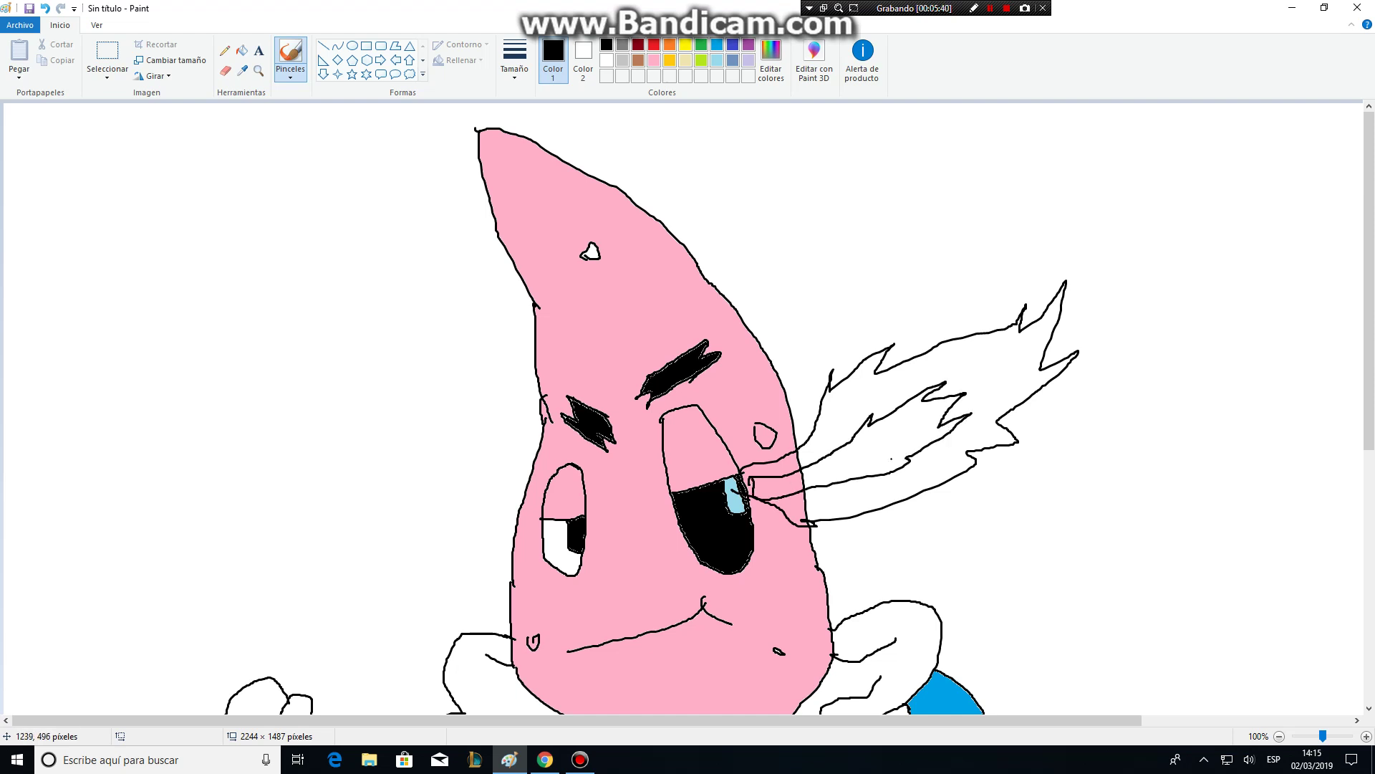
{"action": "mouse_move", "coordinate": [783, 488]}
{"action": "left_mouse_down"}
{"action": "mouse_move", "coordinate": [870, 447]}
{"action": "mouse_move", "coordinate": [778, 486]}
{"action": "left_mouse_up"}
Try to fill the torso between the jacket's front panels with pink, and undo the fill
{"action": "scroll", "coordinate": [622, 422], "scroll_direction": "down", "scroll_amount": 6}
{"action": "scroll", "coordinate": [430, 264], "scroll_direction": "up", "scroll_amount": 2}
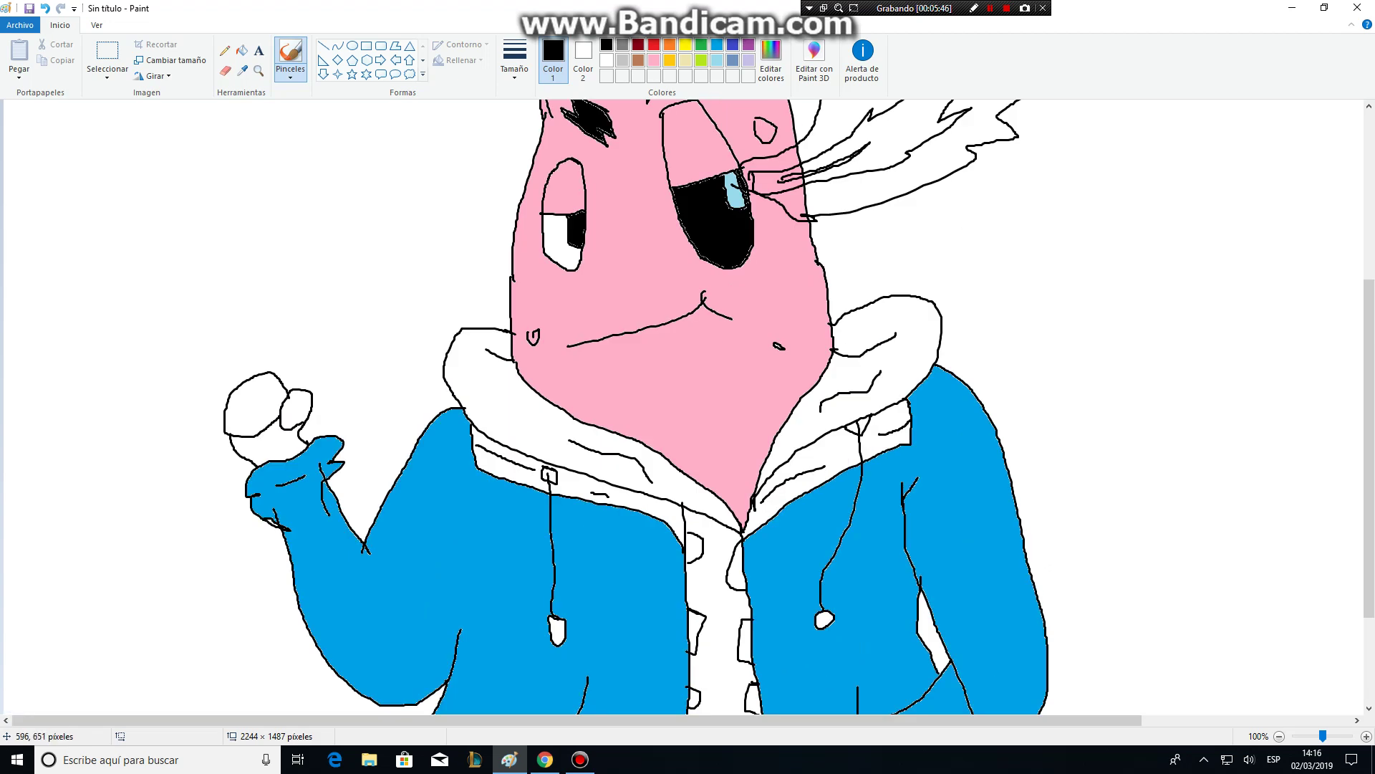
{"action": "scroll", "coordinate": [685, 407], "scroll_direction": "down", "scroll_amount": 2}
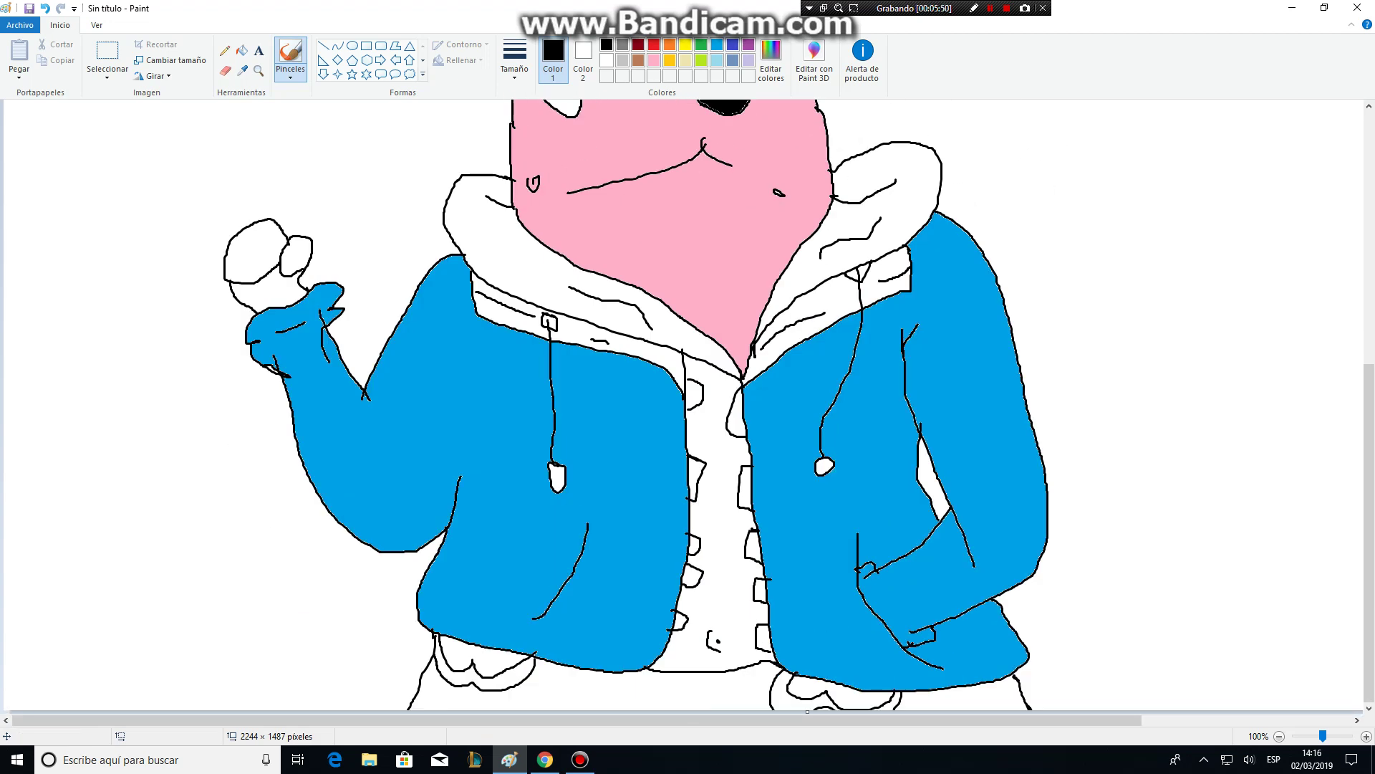
{"action": "left_click", "coordinate": [654, 61]}
{"action": "left_click", "coordinate": [259, 50]}
{"action": "left_click", "coordinate": [242, 50]}
{"action": "left_click", "coordinate": [730, 458]}
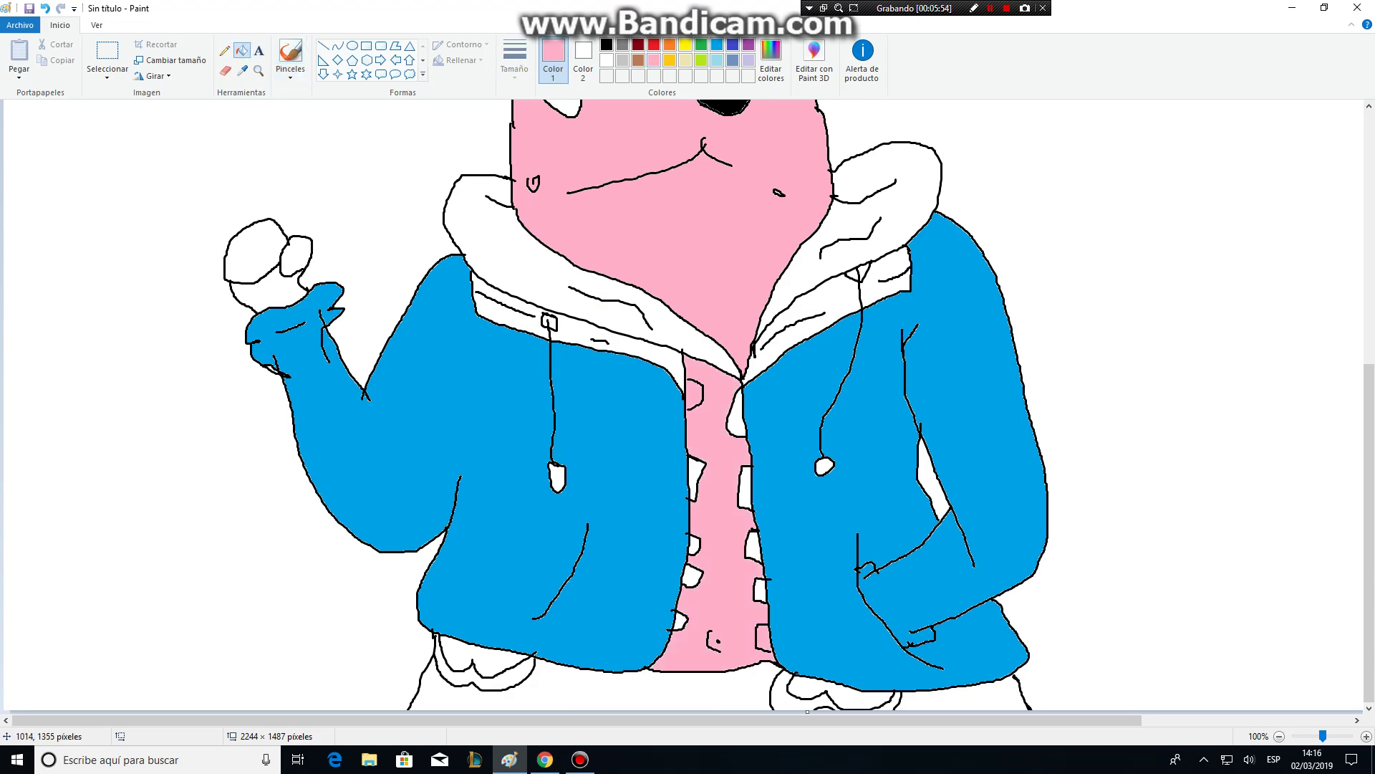
{"action": "scroll", "coordinate": [730, 458], "scroll_direction": "up", "scroll_amount": 2}
{"action": "scroll", "coordinate": [730, 458], "scroll_direction": "down", "scroll_amount": 2}
{"action": "left_click", "coordinate": [44, 8]}
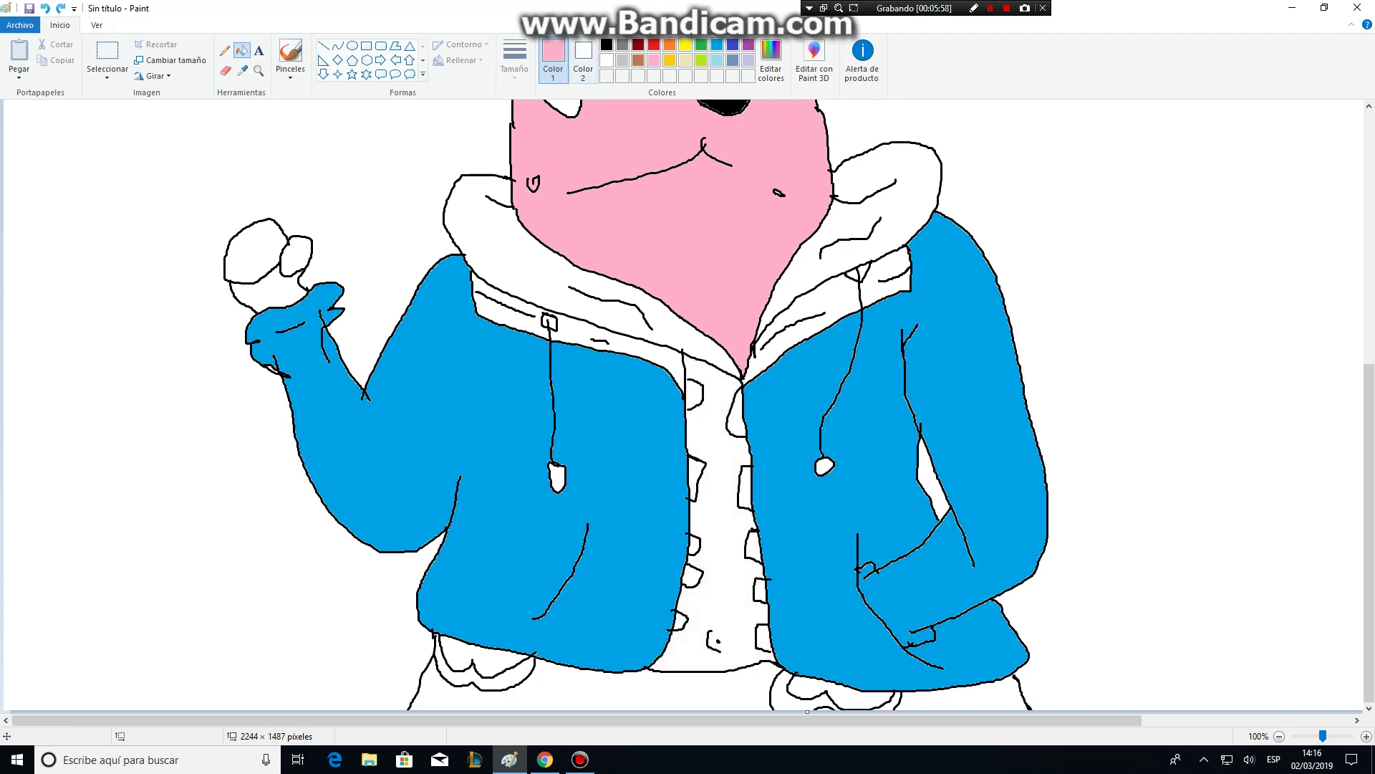
Touch up the topmost small shape at the jacket opening and draw black fold lines on both sleeves
{"action": "left_click", "coordinate": [607, 44]}
{"action": "left_click", "coordinate": [291, 54]}
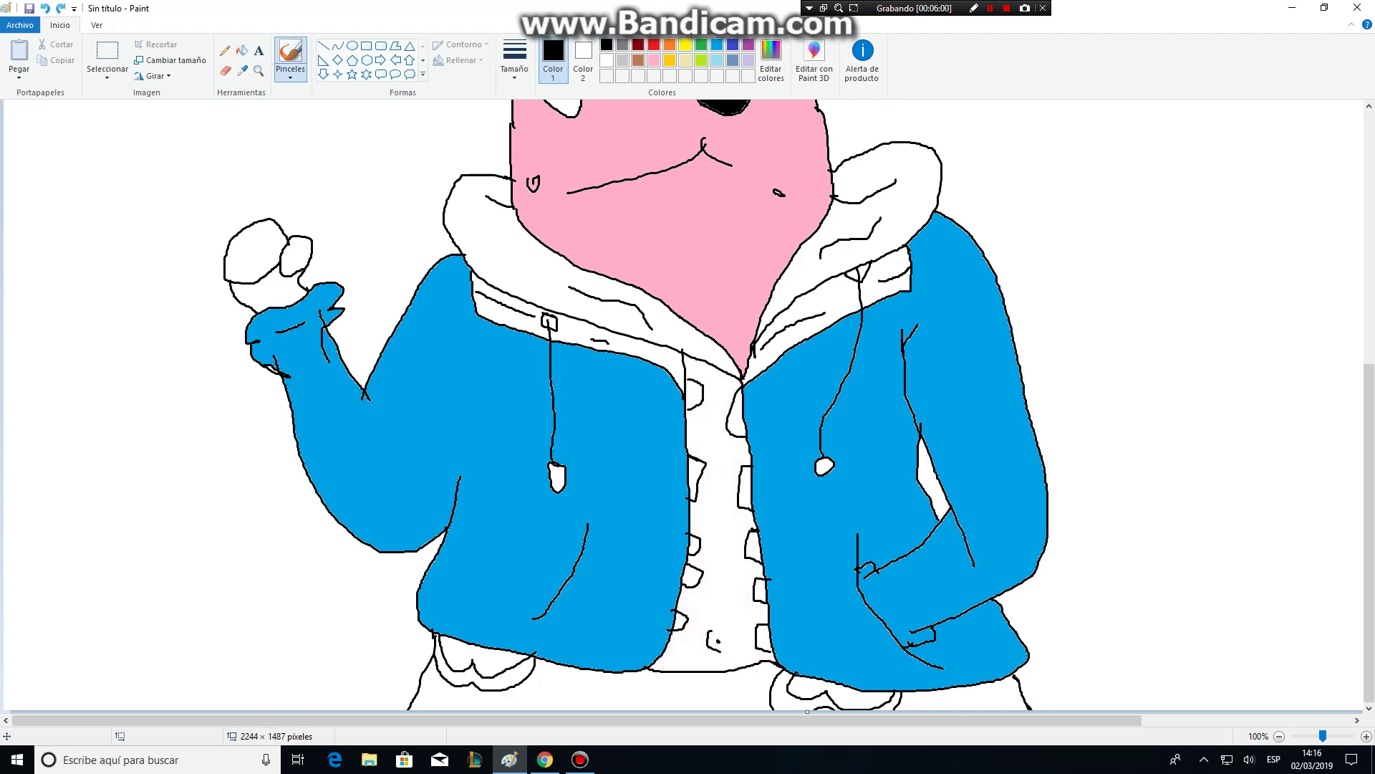
{"action": "left_click", "coordinate": [691, 384]}
{"action": "mouse_move", "coordinate": [461, 467]}
{"action": "left_mouse_down"}
{"action": "mouse_move", "coordinate": [468, 379]}
{"action": "mouse_move", "coordinate": [491, 374]}
{"action": "mouse_move", "coordinate": [405, 453]}
{"action": "mouse_move", "coordinate": [423, 439]}
{"action": "mouse_move", "coordinate": [423, 467]}
{"action": "left_mouse_up"}
{"action": "left_click_drag", "start_coordinate": [954, 335], "coordinate": [987, 431]}
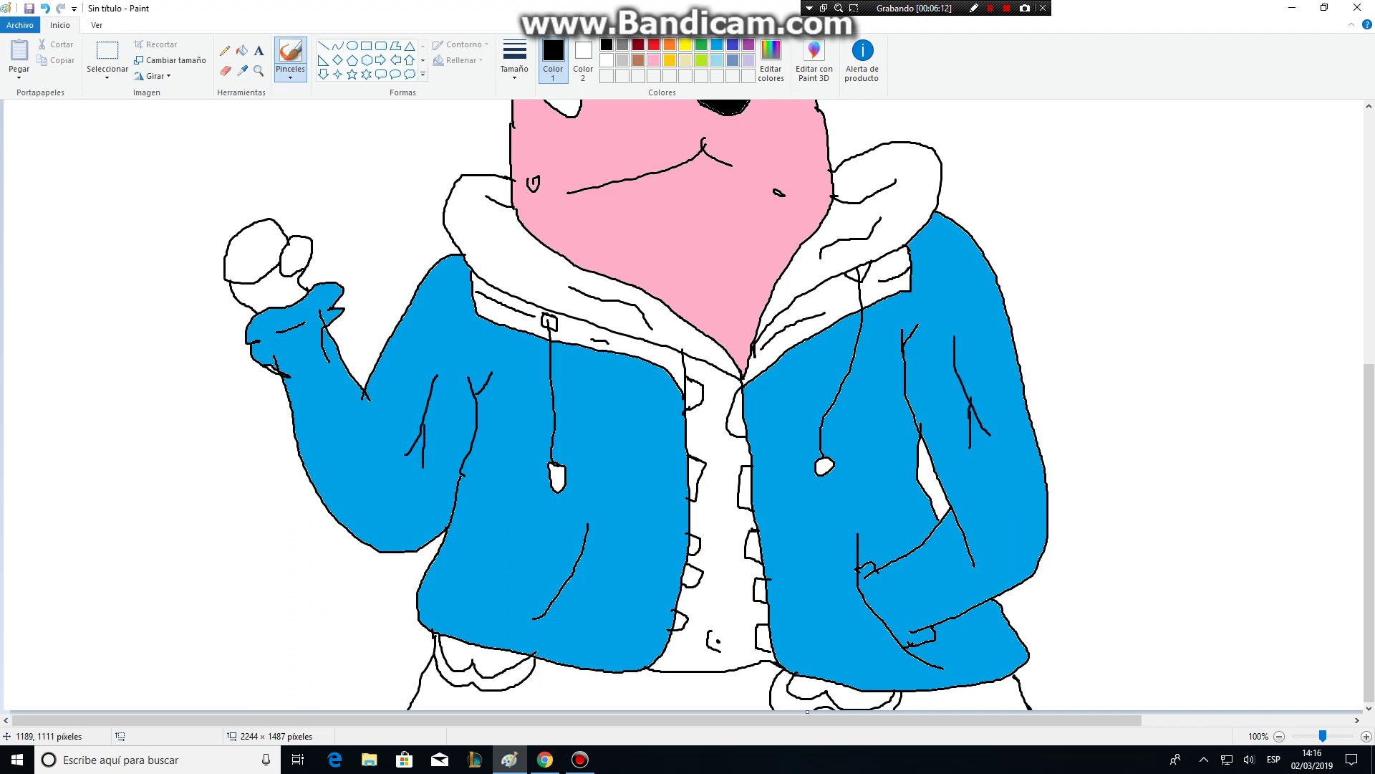
Draw long vertical fold lines in black on the left and right front panels of the jacket
{"action": "left_click_drag", "start_coordinate": [855, 442], "coordinate": [824, 542]}
{"action": "left_click_drag", "start_coordinate": [819, 589], "coordinate": [811, 520]}
{"action": "left_click_drag", "start_coordinate": [616, 404], "coordinate": [619, 524]}
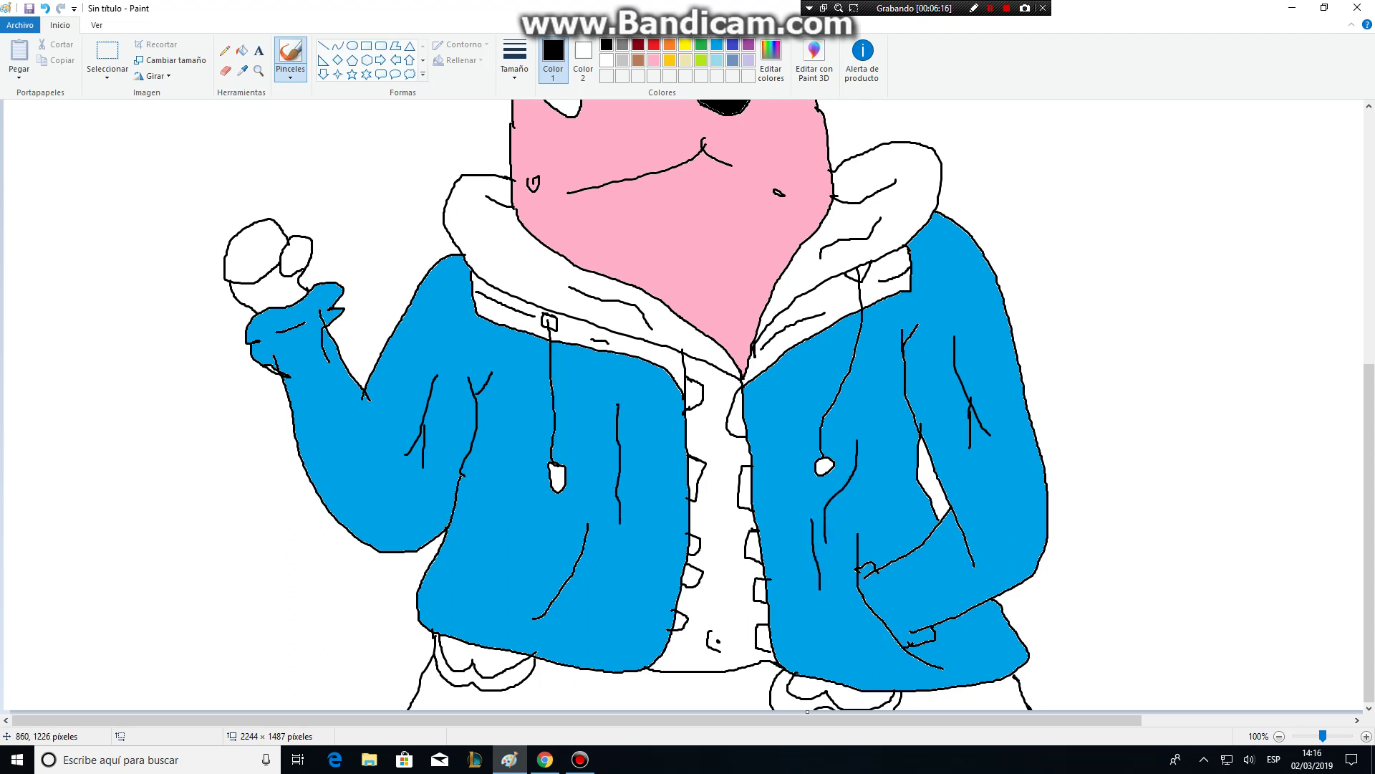
{"action": "left_click_drag", "start_coordinate": [639, 445], "coordinate": [636, 579]}
{"action": "scroll", "coordinate": [634, 573], "scroll_direction": "up", "scroll_amount": 4}
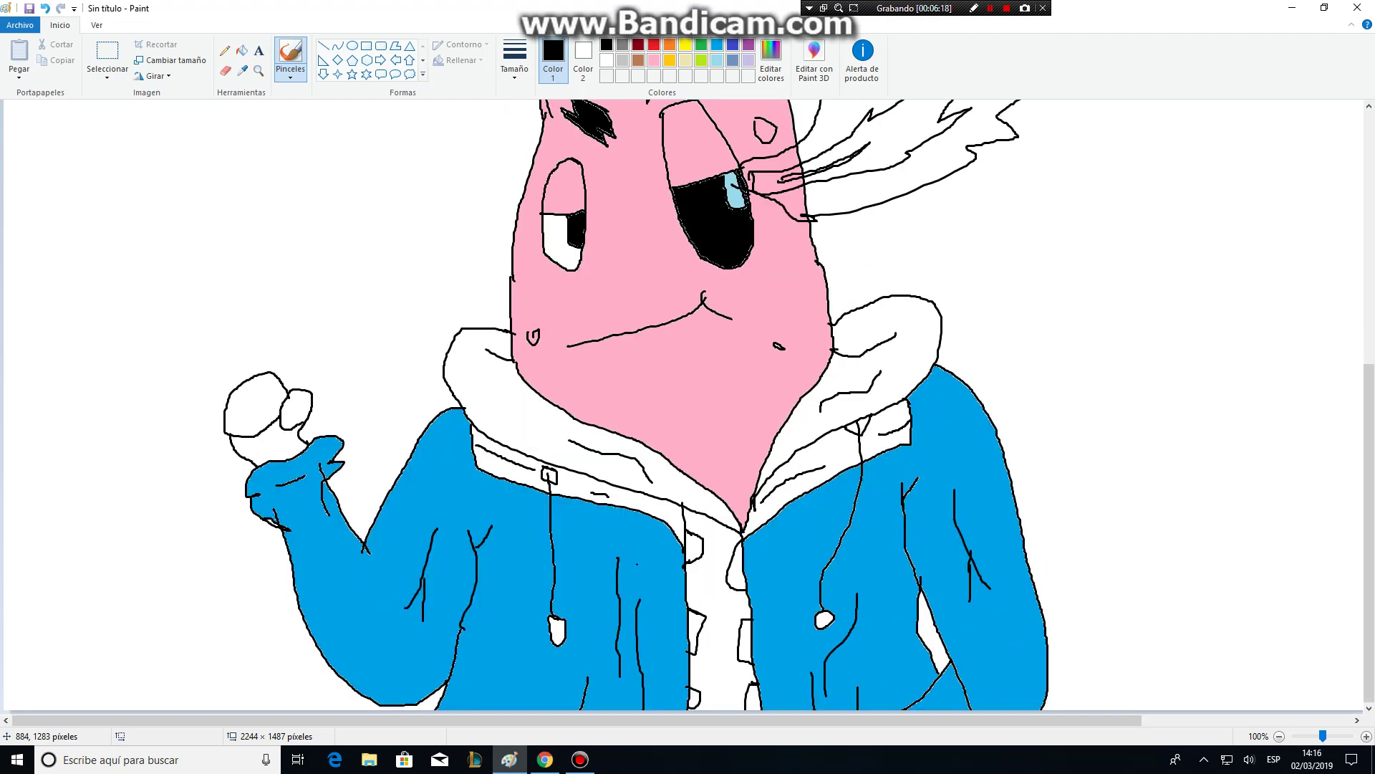
{"action": "scroll", "coordinate": [634, 573], "scroll_direction": "down", "scroll_amount": 4}
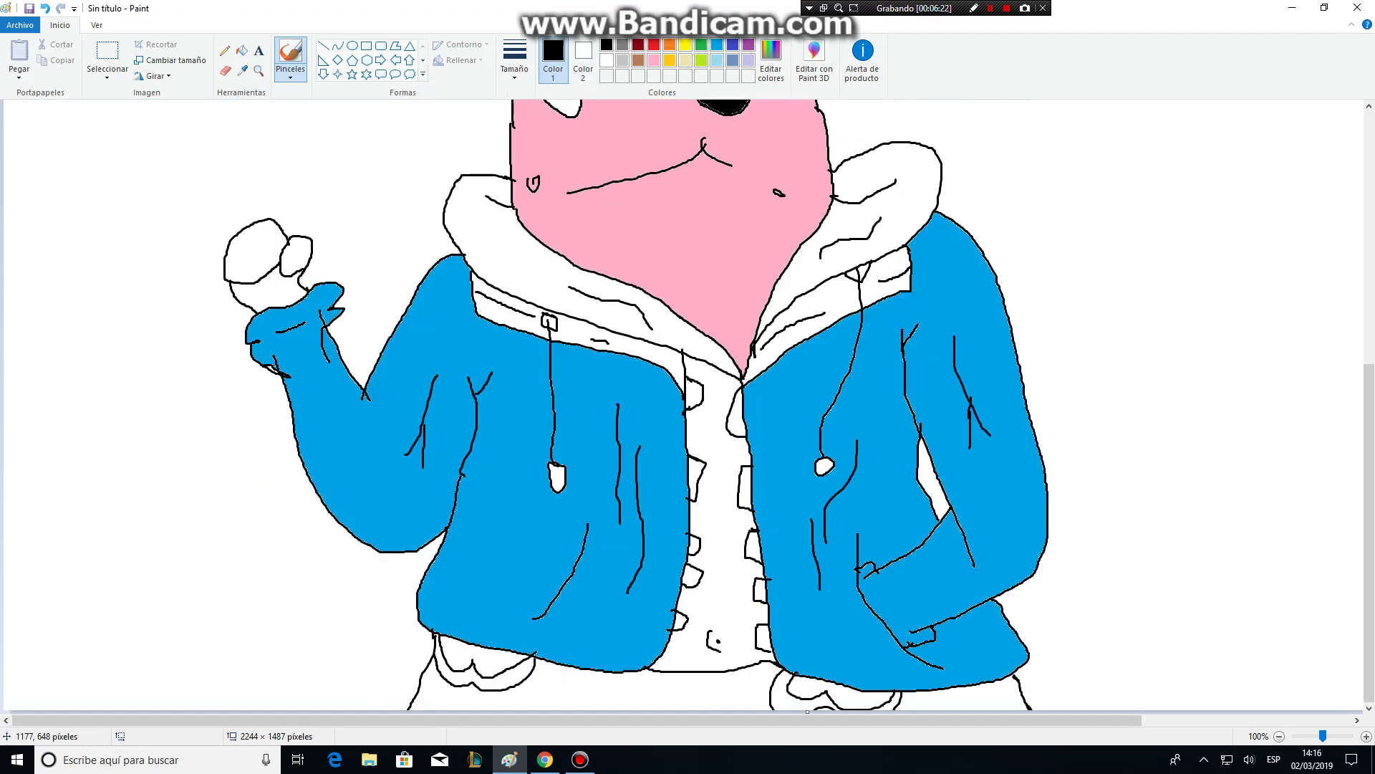
Fill the inner part of the eye flame with turquoise blue, including the section overlapping the head
{"action": "scroll", "coordinate": [688, 408], "scroll_direction": "up", "scroll_amount": 6}
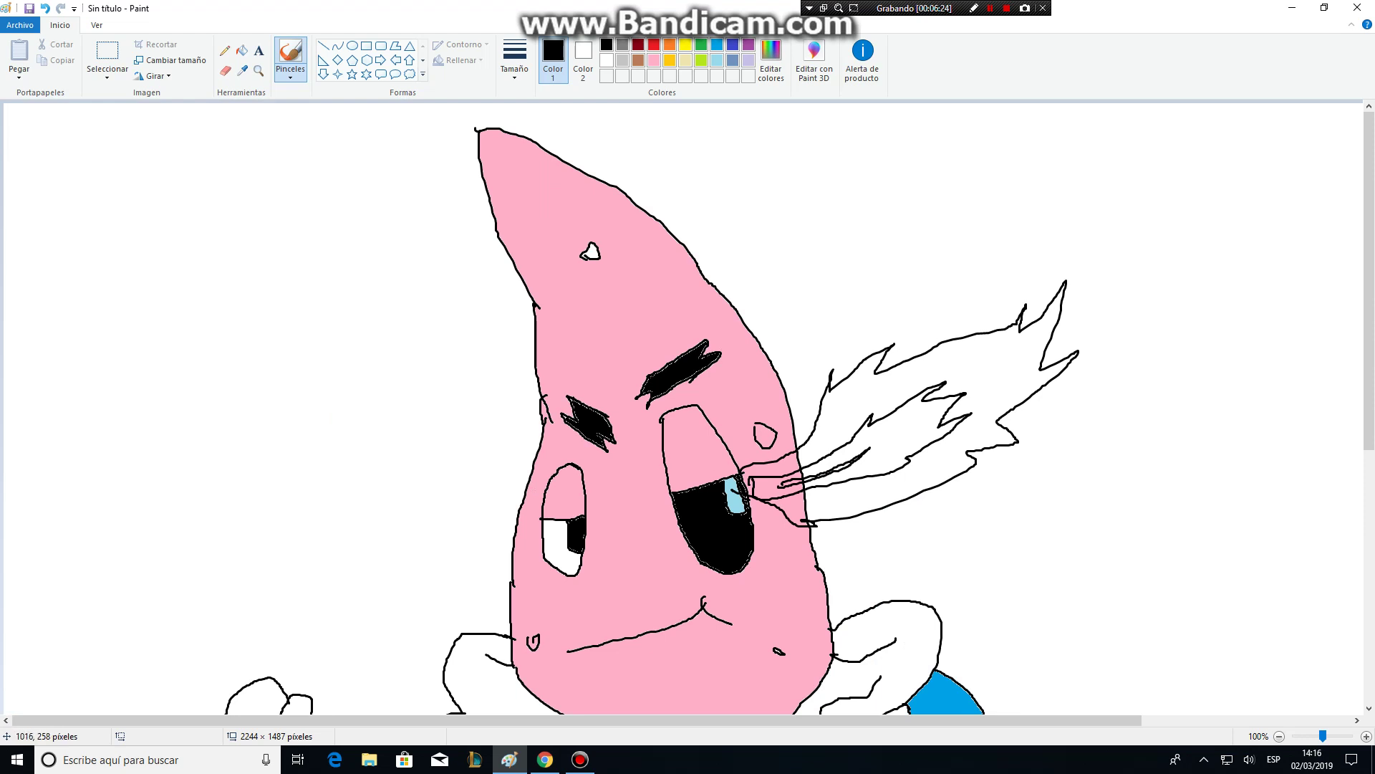
{"action": "left_click", "coordinate": [717, 60]}
{"action": "left_click", "coordinate": [242, 50]}
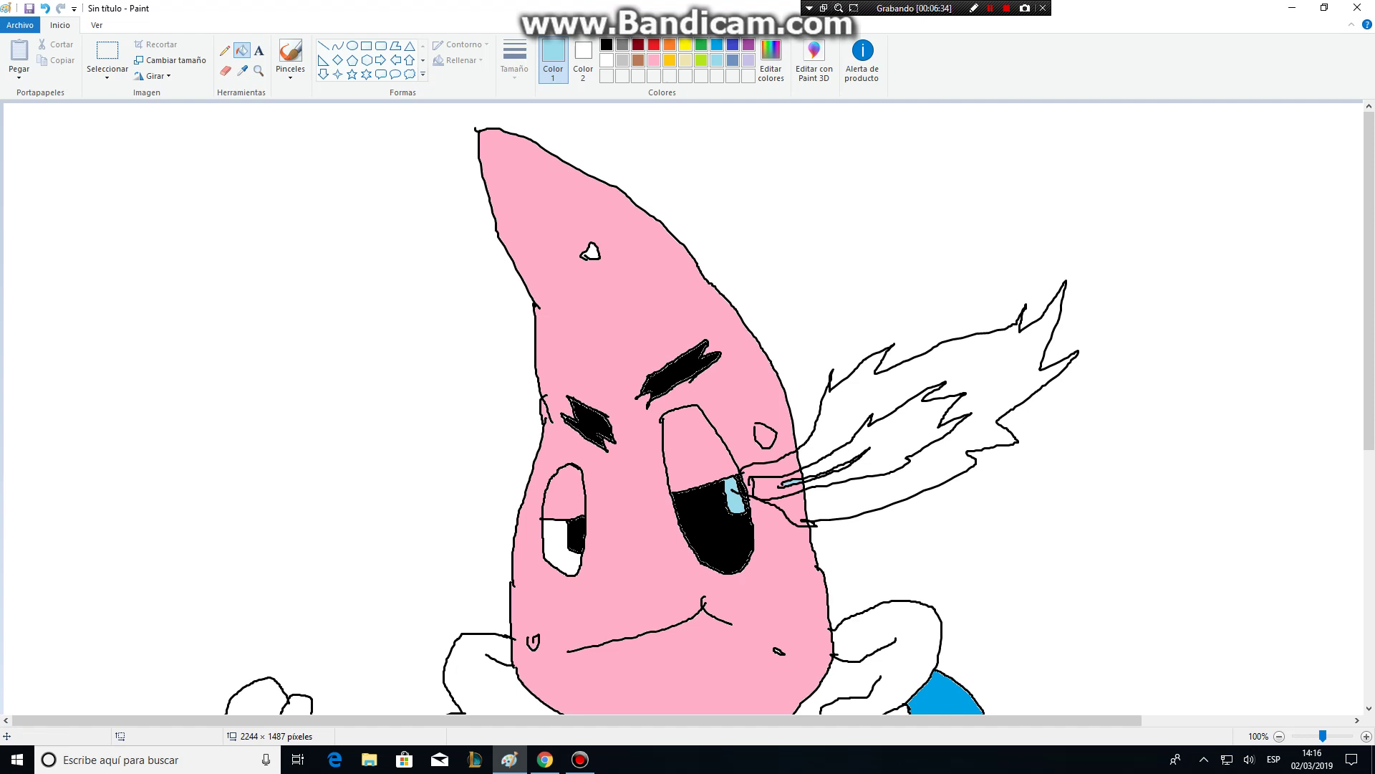
{"action": "left_click", "coordinate": [717, 44]}
{"action": "left_click", "coordinate": [913, 432]}
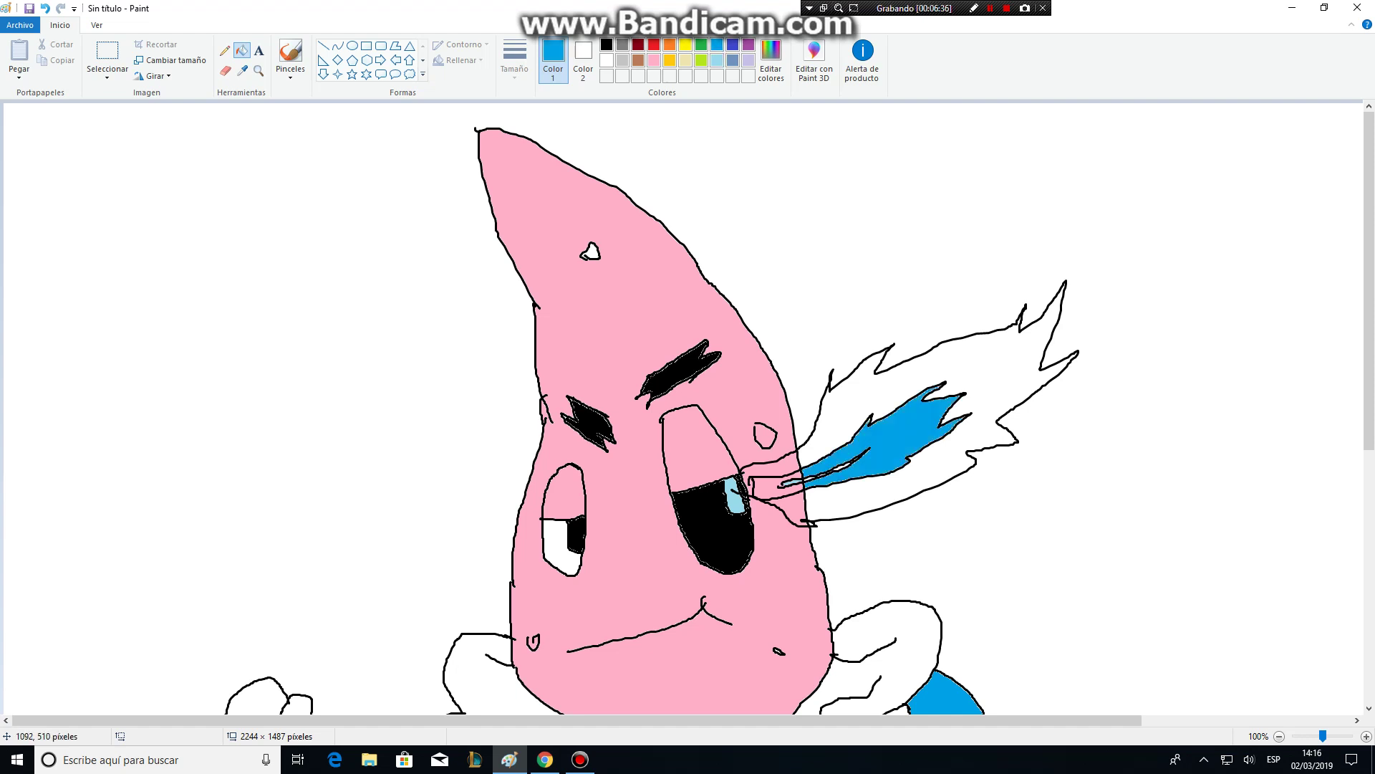
{"action": "left_click", "coordinate": [768, 489]}
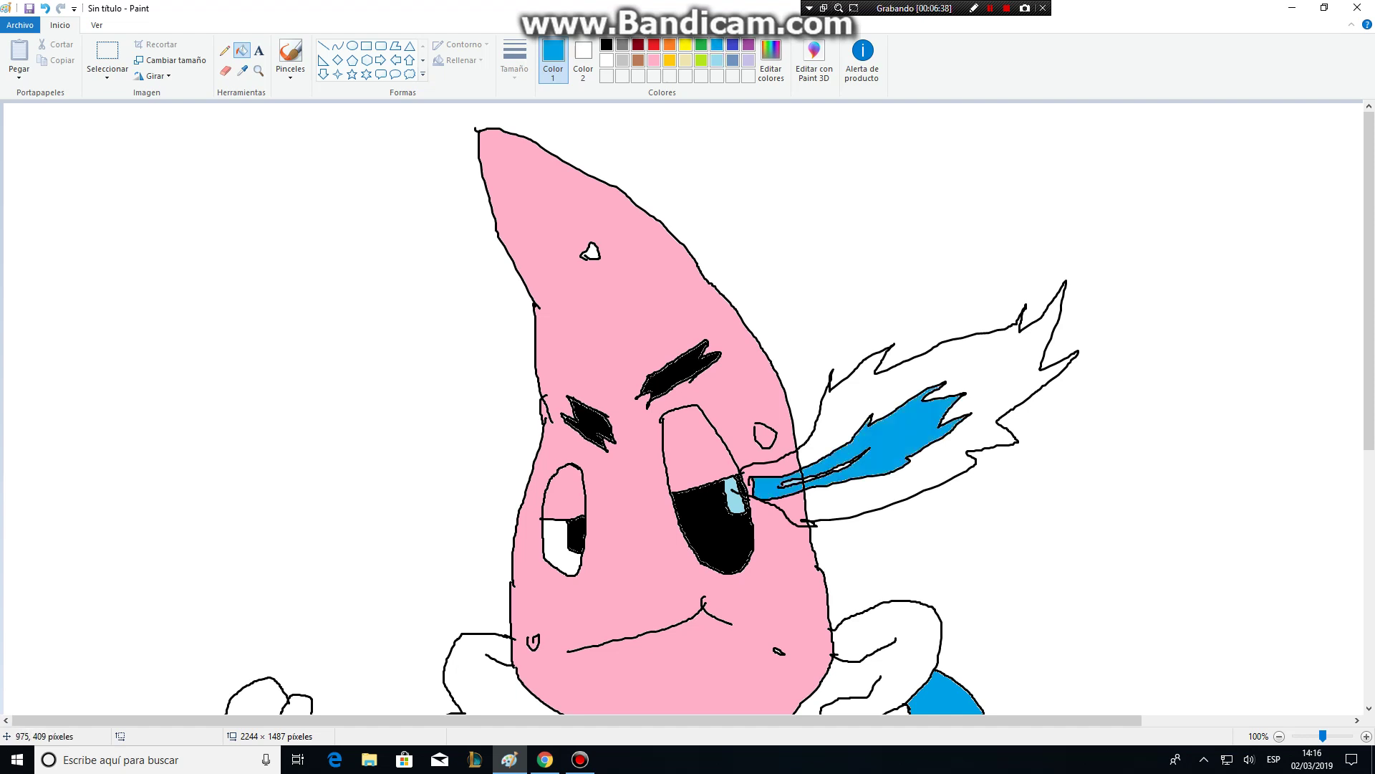
Fill the outer part of the eye flame with indigo and the small spot near the head's tip with red
{"action": "left_click", "coordinate": [732, 44]}
{"action": "left_click", "coordinate": [865, 400]}
{"action": "left_click", "coordinate": [798, 503]}
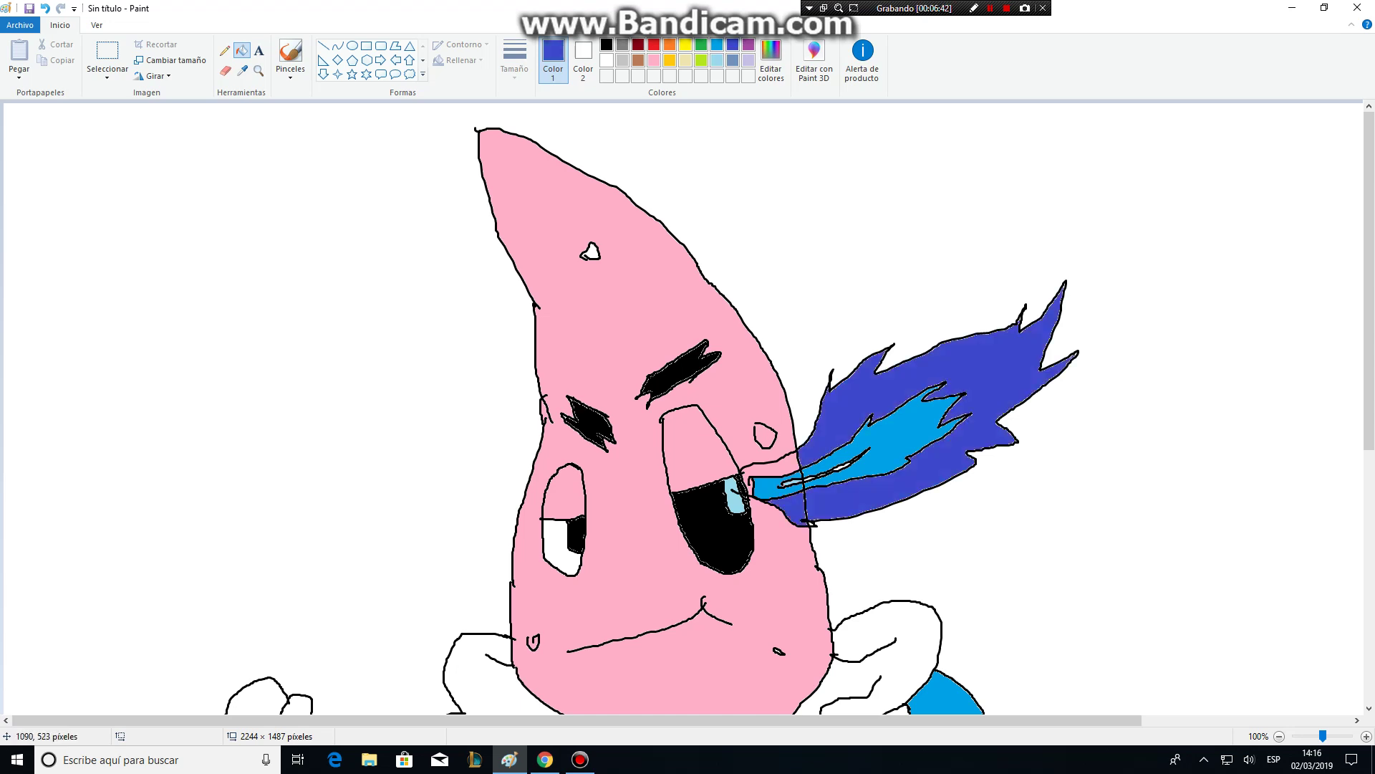
{"action": "left_click", "coordinate": [780, 470]}
{"action": "scroll", "coordinate": [777, 555], "scroll_direction": "down", "scroll_amount": 5}
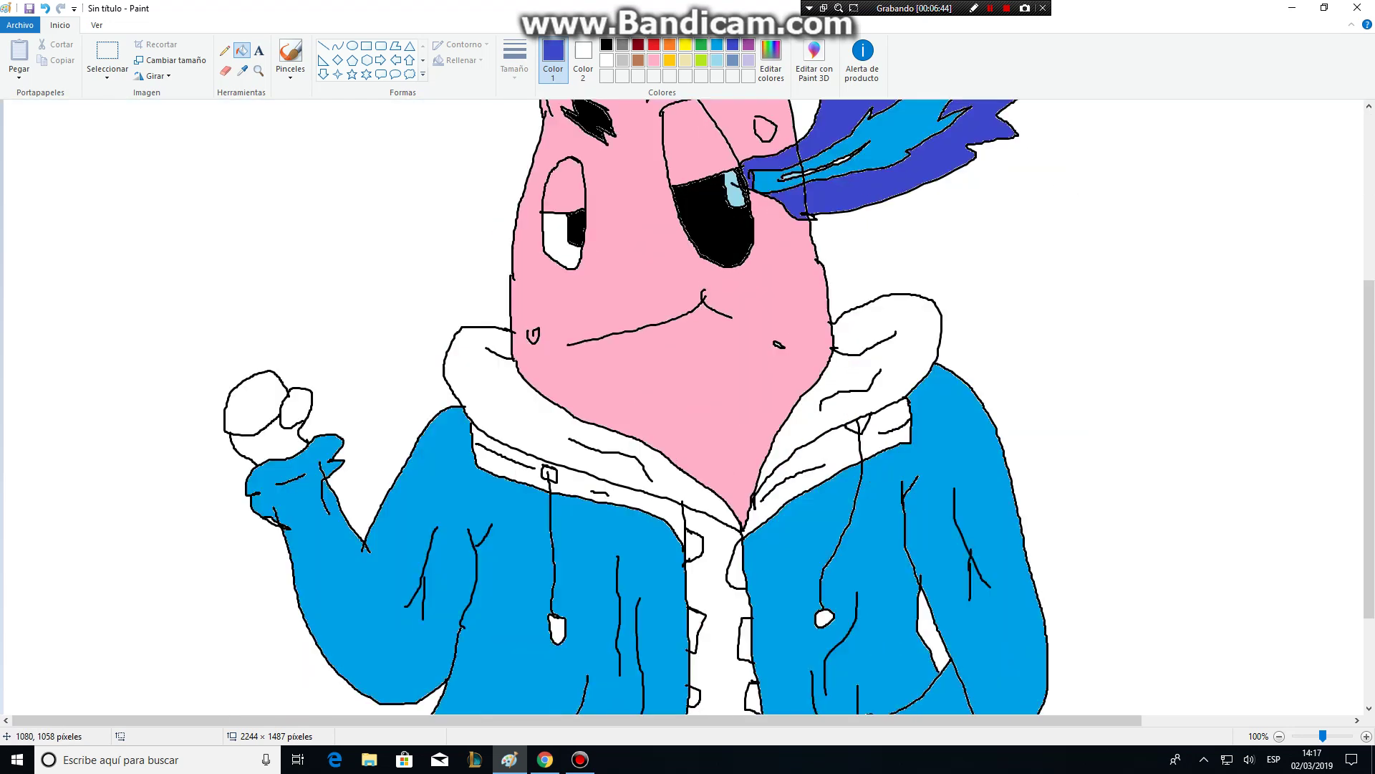
{"action": "scroll", "coordinate": [777, 556], "scroll_direction": "up", "scroll_amount": 3}
{"action": "scroll", "coordinate": [778, 555], "scroll_direction": "up", "scroll_amount": 2}
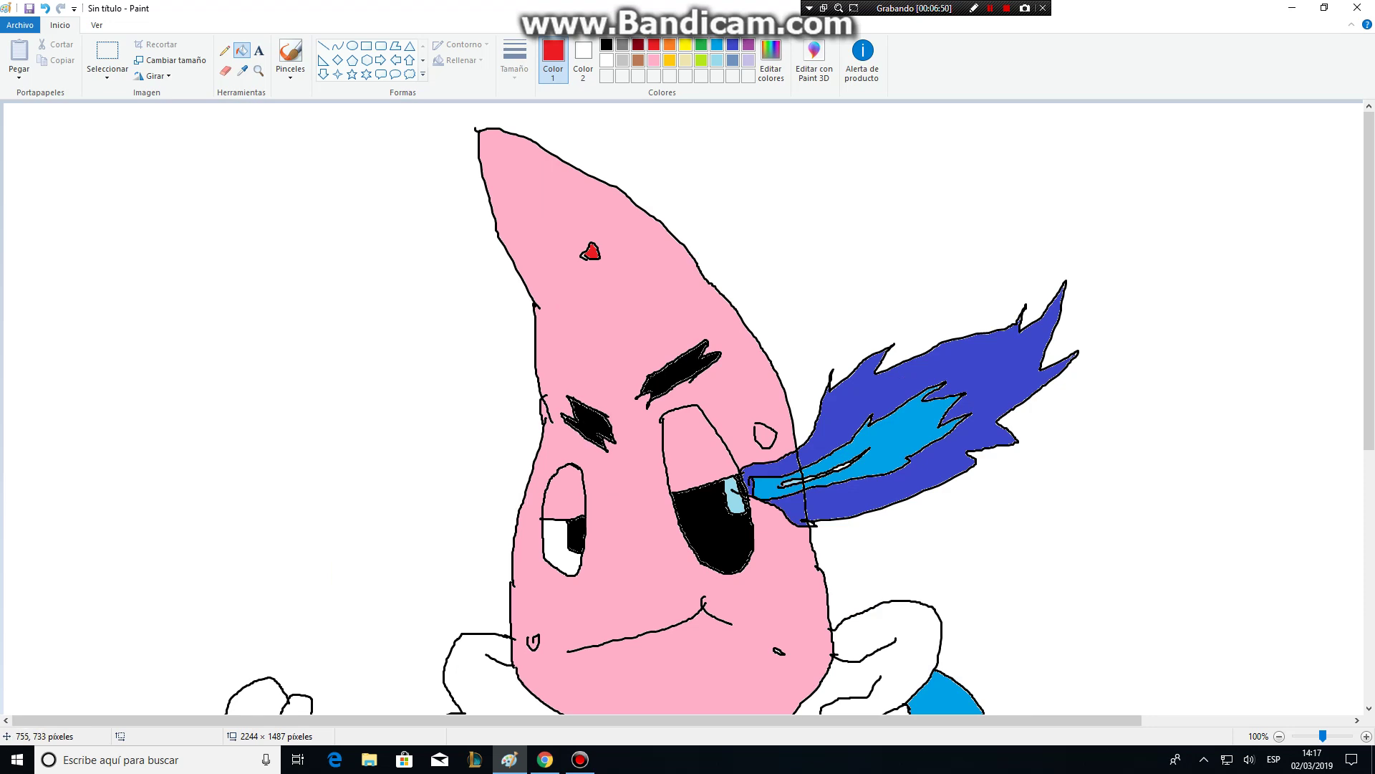
Fill the trousers below the jacket with lime green on both sides
{"action": "scroll", "coordinate": [573, 513], "scroll_direction": "down", "scroll_amount": 5}
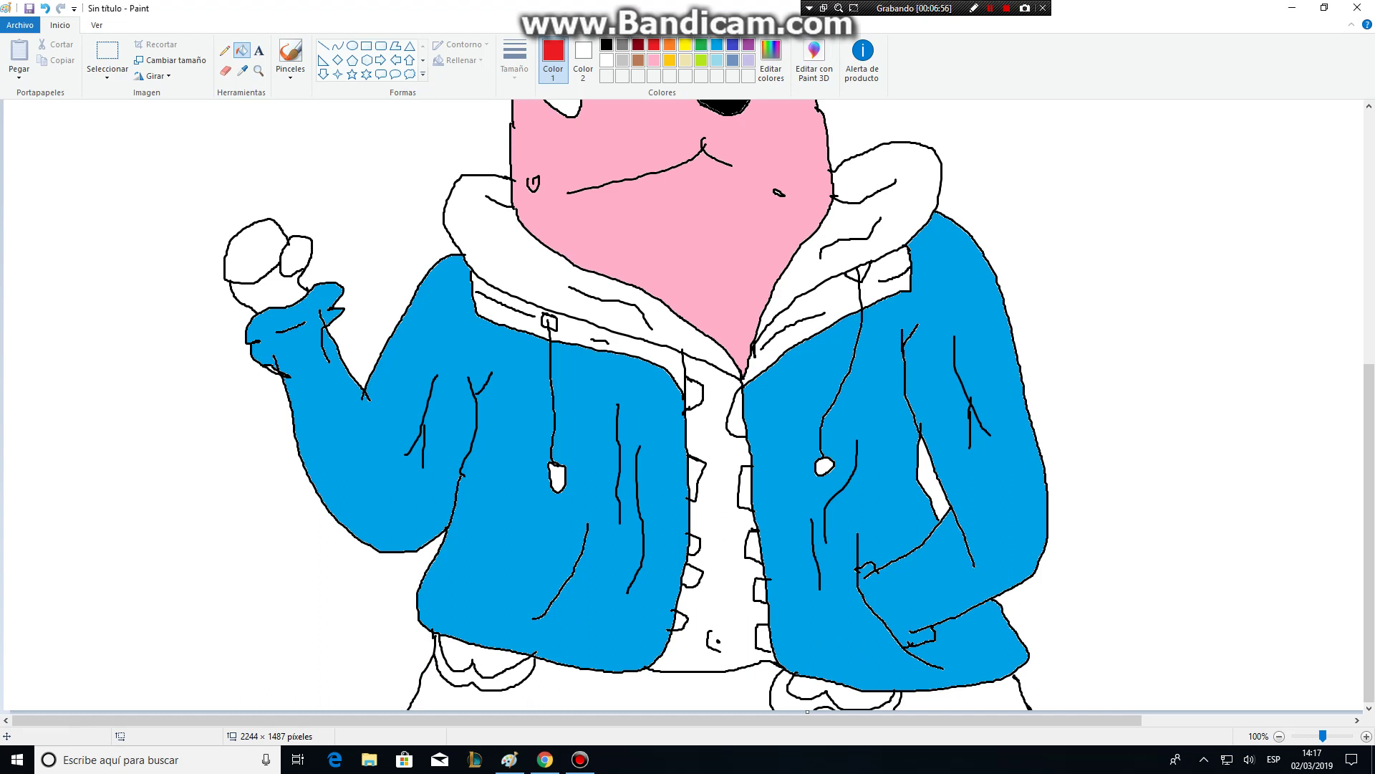
{"action": "left_click", "coordinate": [702, 60]}
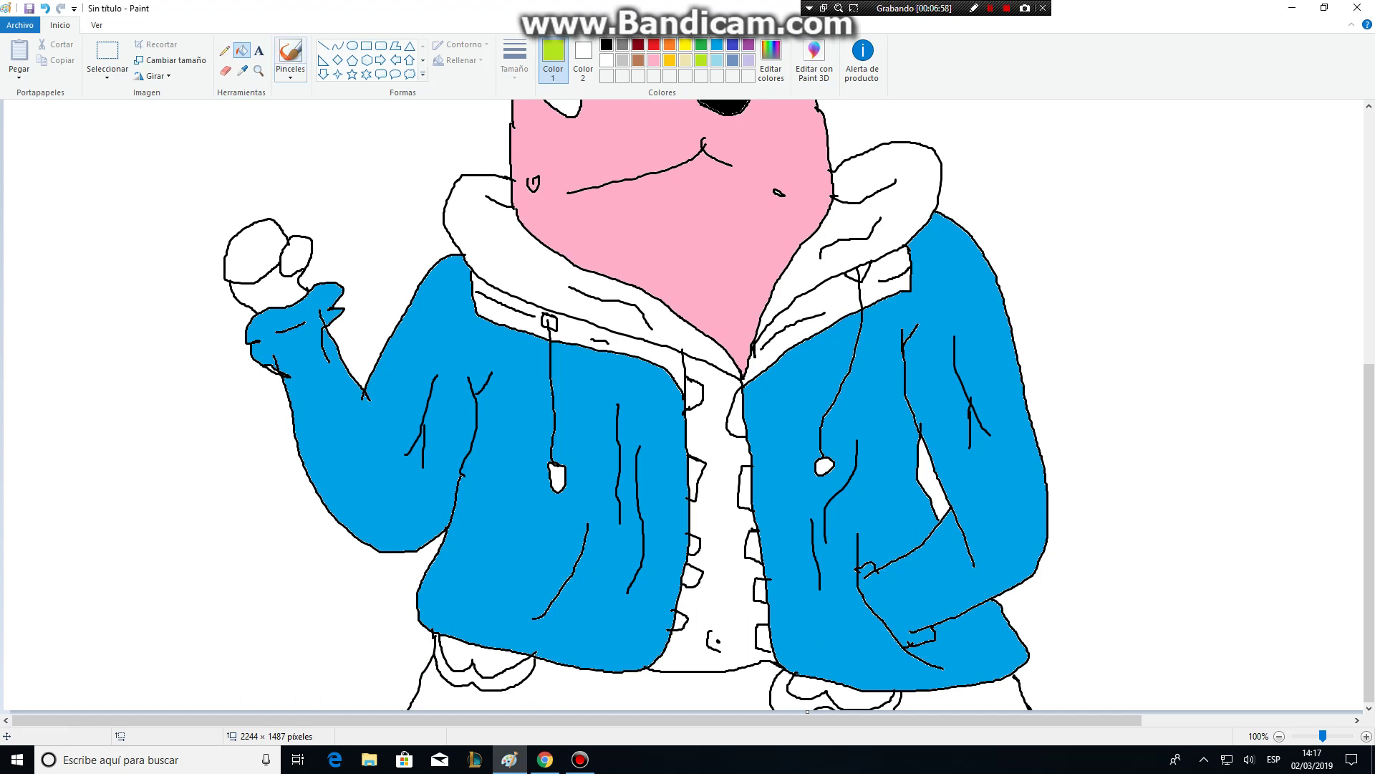
{"action": "left_click", "coordinate": [697, 694]}
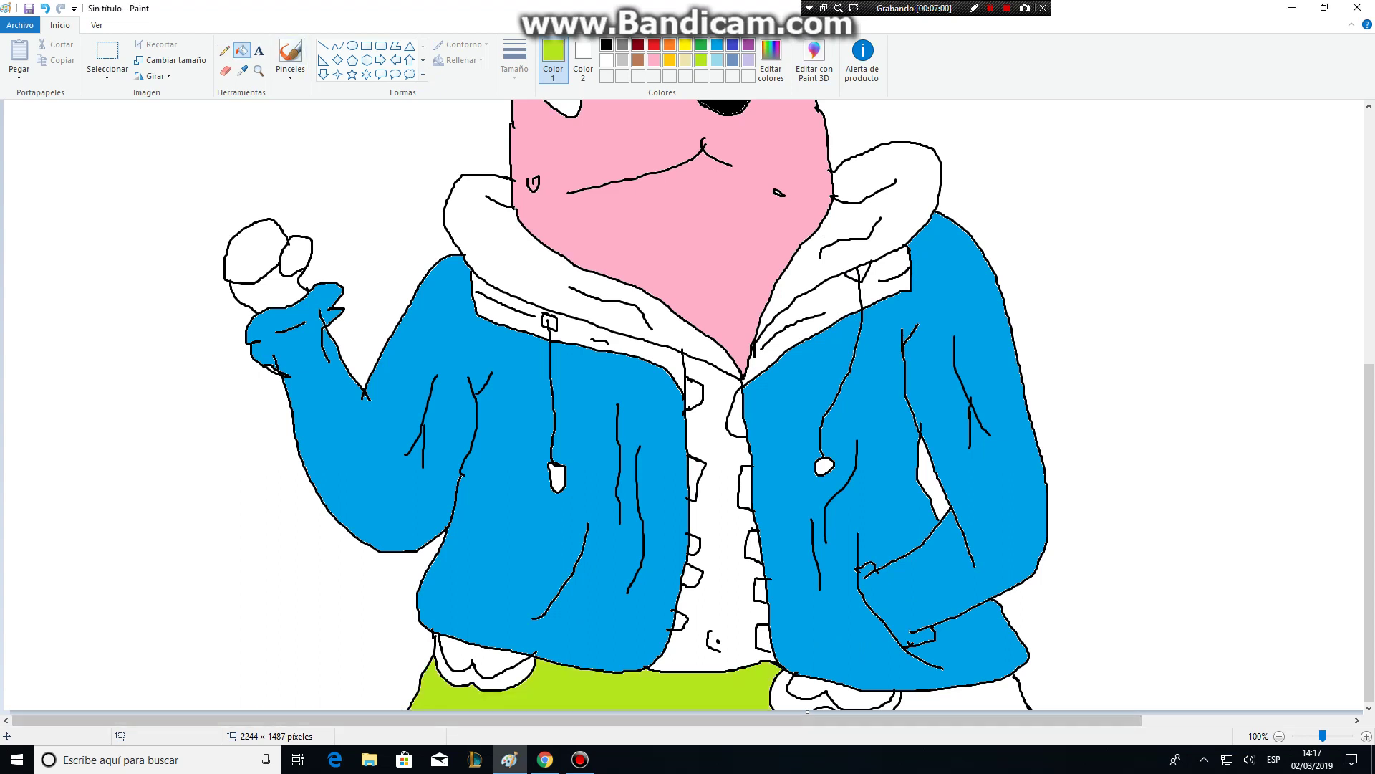
{"action": "left_click", "coordinate": [960, 693]}
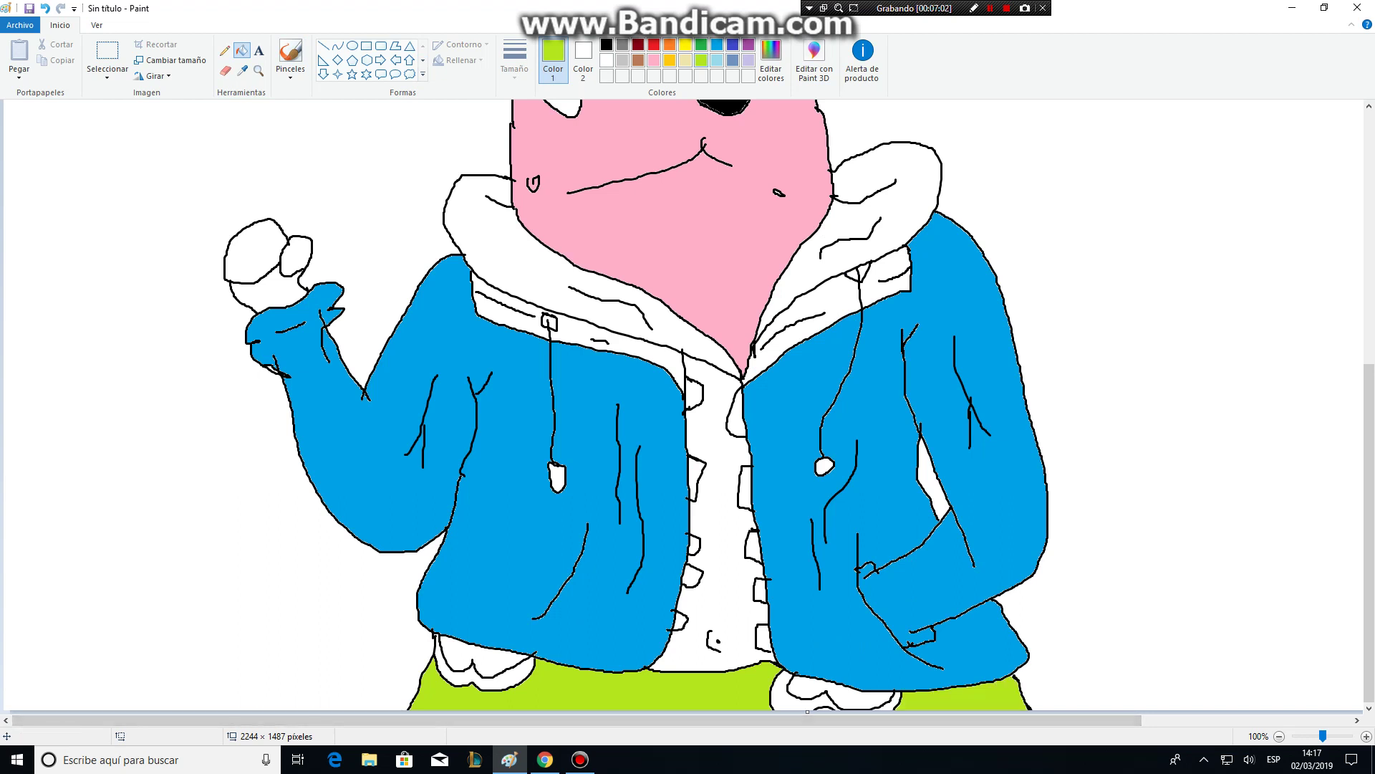
Fill the outer bands of the two scalloped shapes on the trousers with purple
{"action": "left_click", "coordinate": [749, 44]}
{"action": "left_click", "coordinate": [787, 704]}
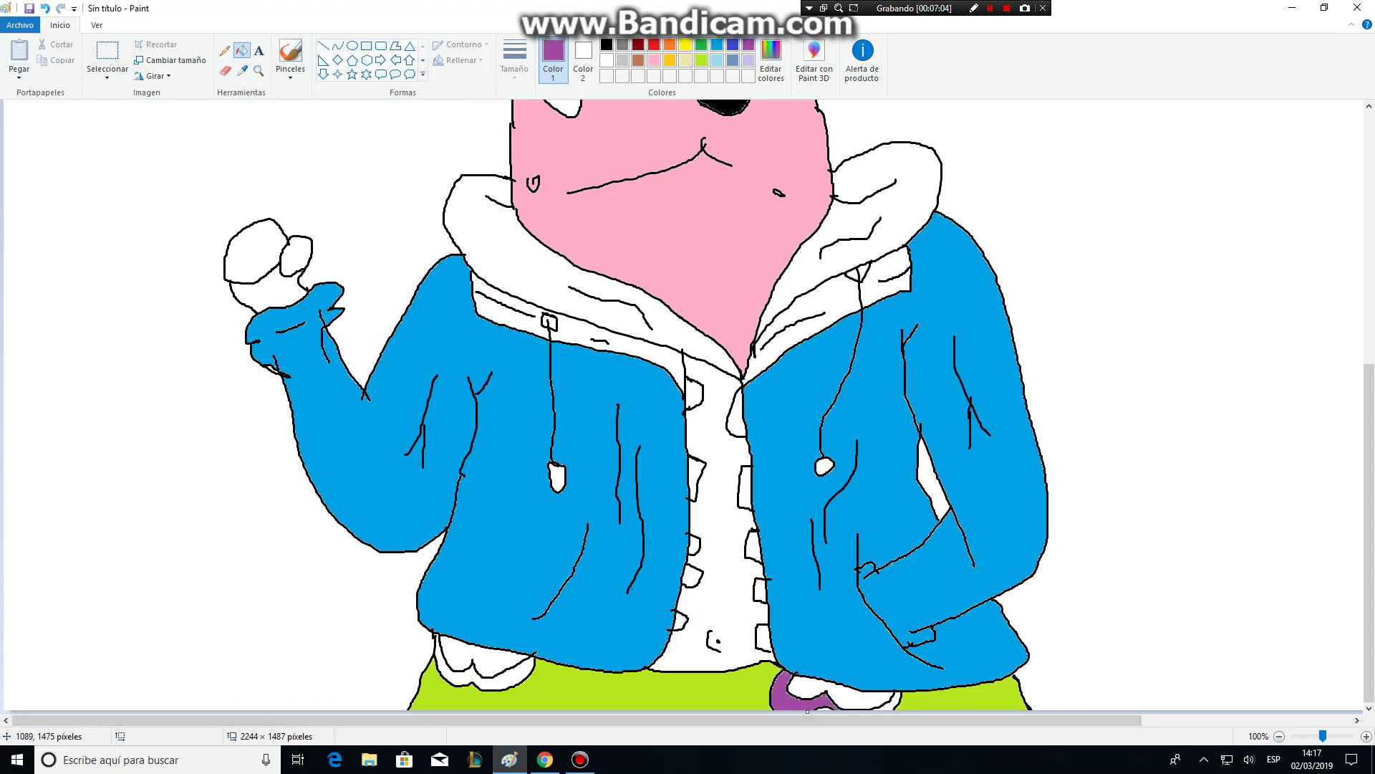
{"action": "left_click", "coordinate": [889, 701]}
{"action": "left_click", "coordinate": [512, 673]}
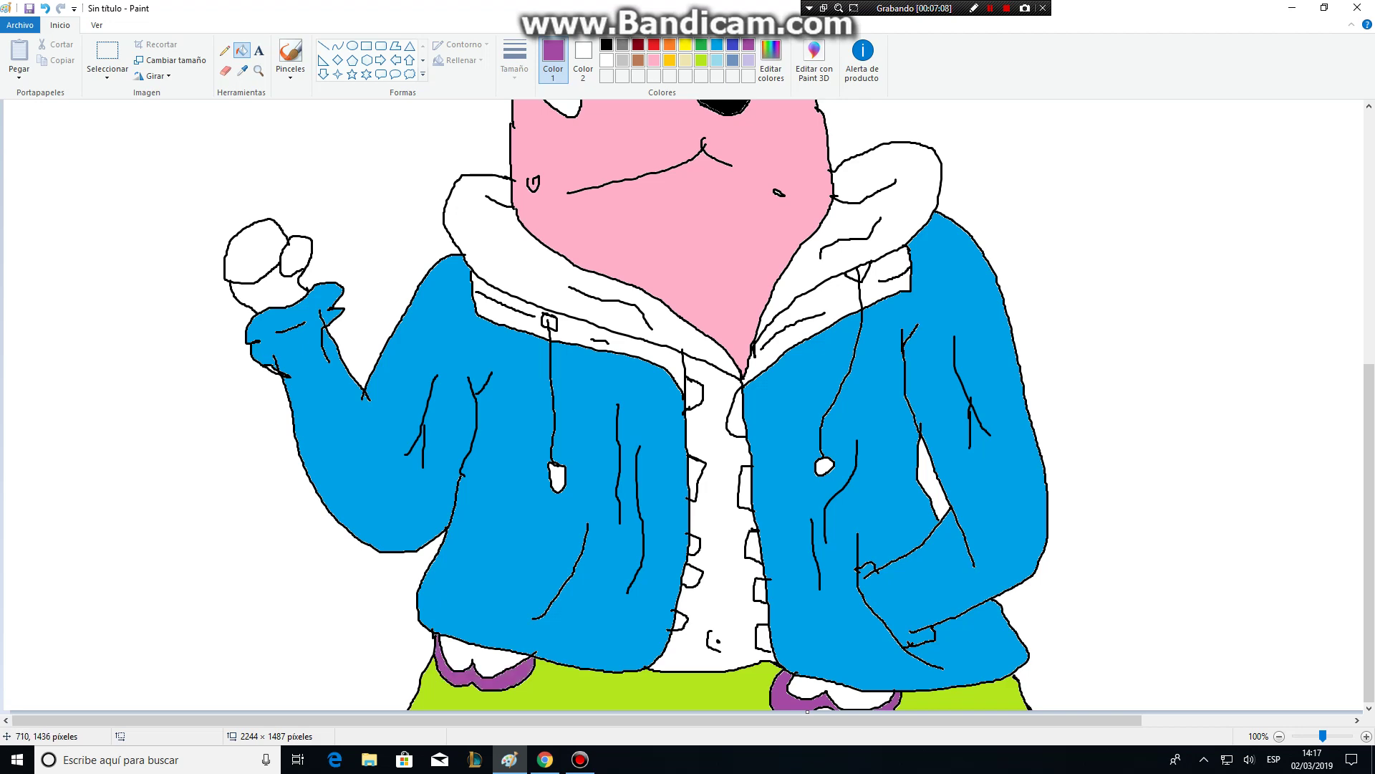
Fill the inner areas of both scalloped shapes on the trousers with lavender
{"action": "scroll", "coordinate": [684, 407], "scroll_direction": "up", "scroll_amount": 4}
{"action": "scroll", "coordinate": [684, 407], "scroll_direction": "down", "scroll_amount": 2}
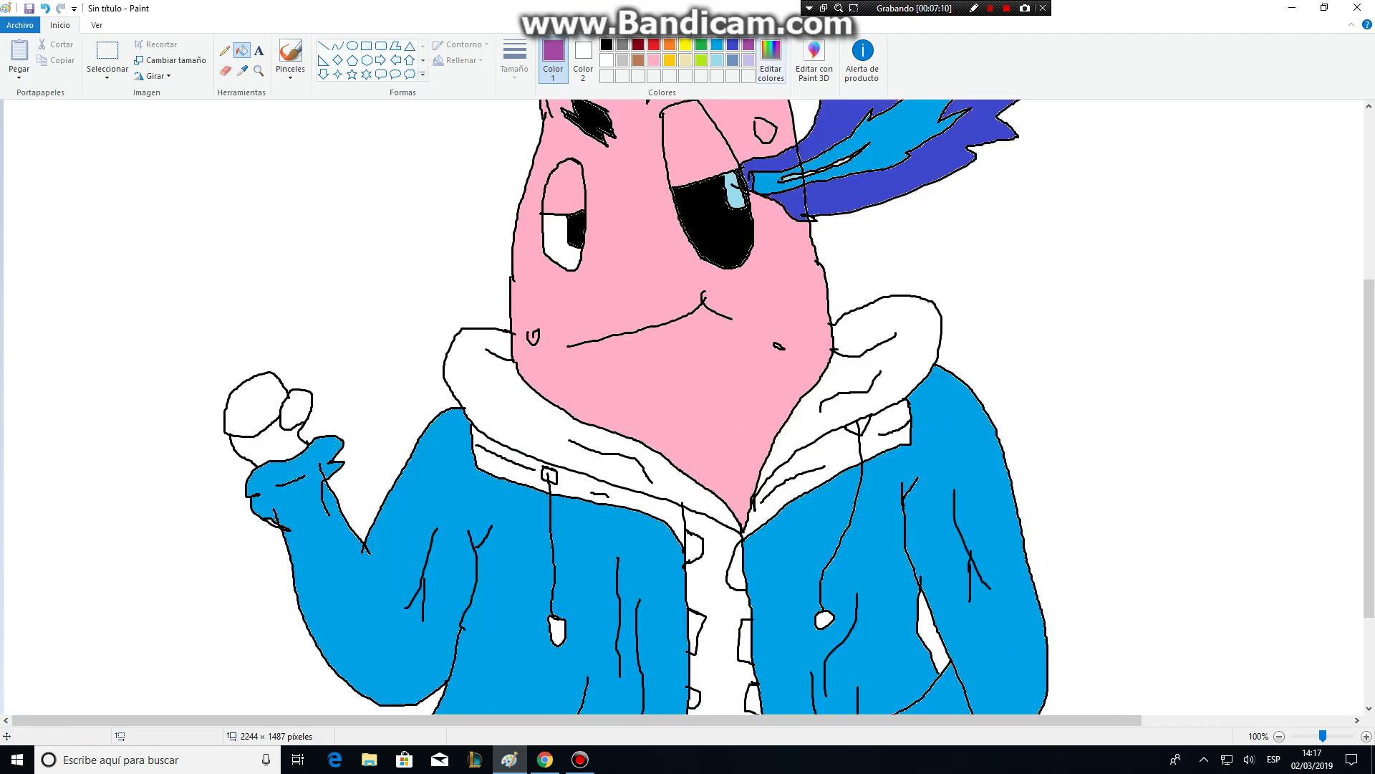
{"action": "left_click", "coordinate": [748, 59]}
{"action": "scroll", "coordinate": [684, 407], "scroll_direction": "down", "scroll_amount": 2}
{"action": "left_click", "coordinate": [480, 656]}
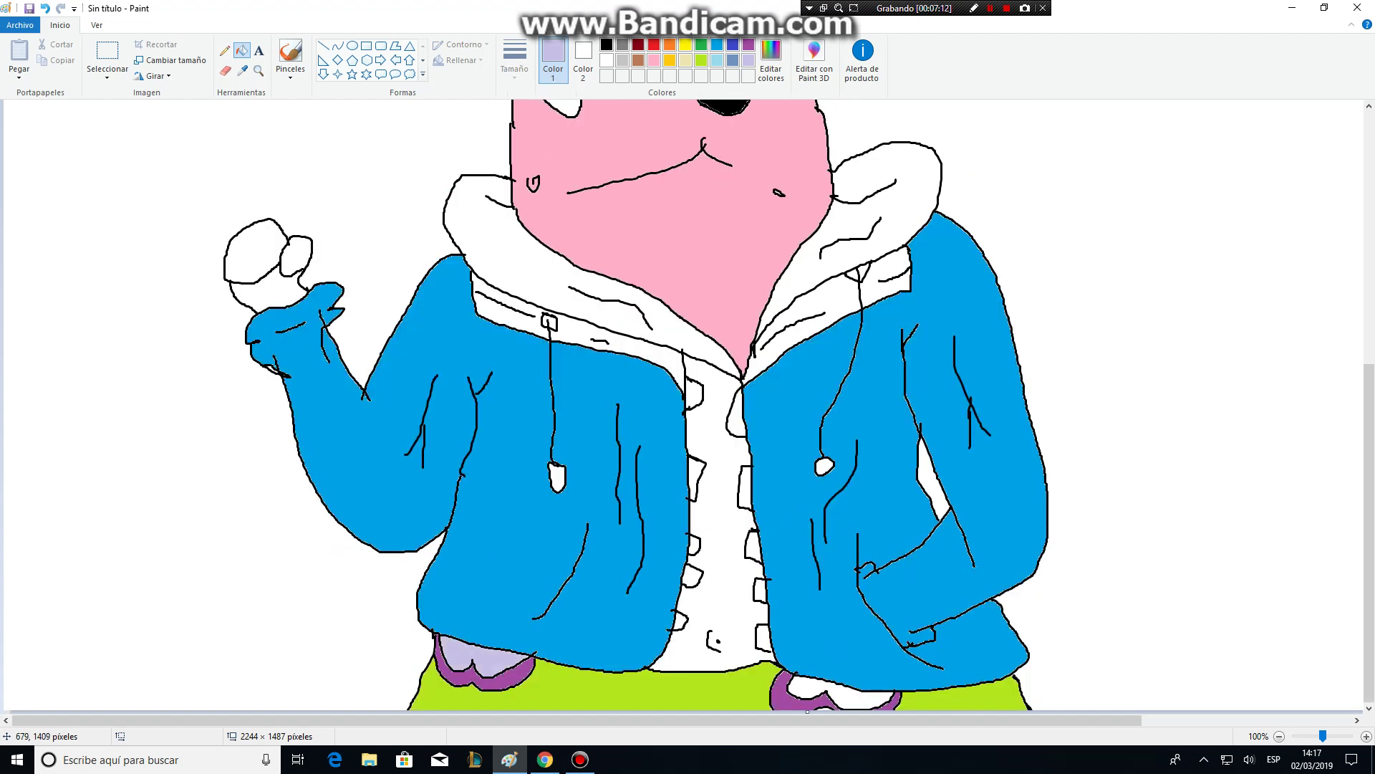
{"action": "left_click", "coordinate": [806, 689]}
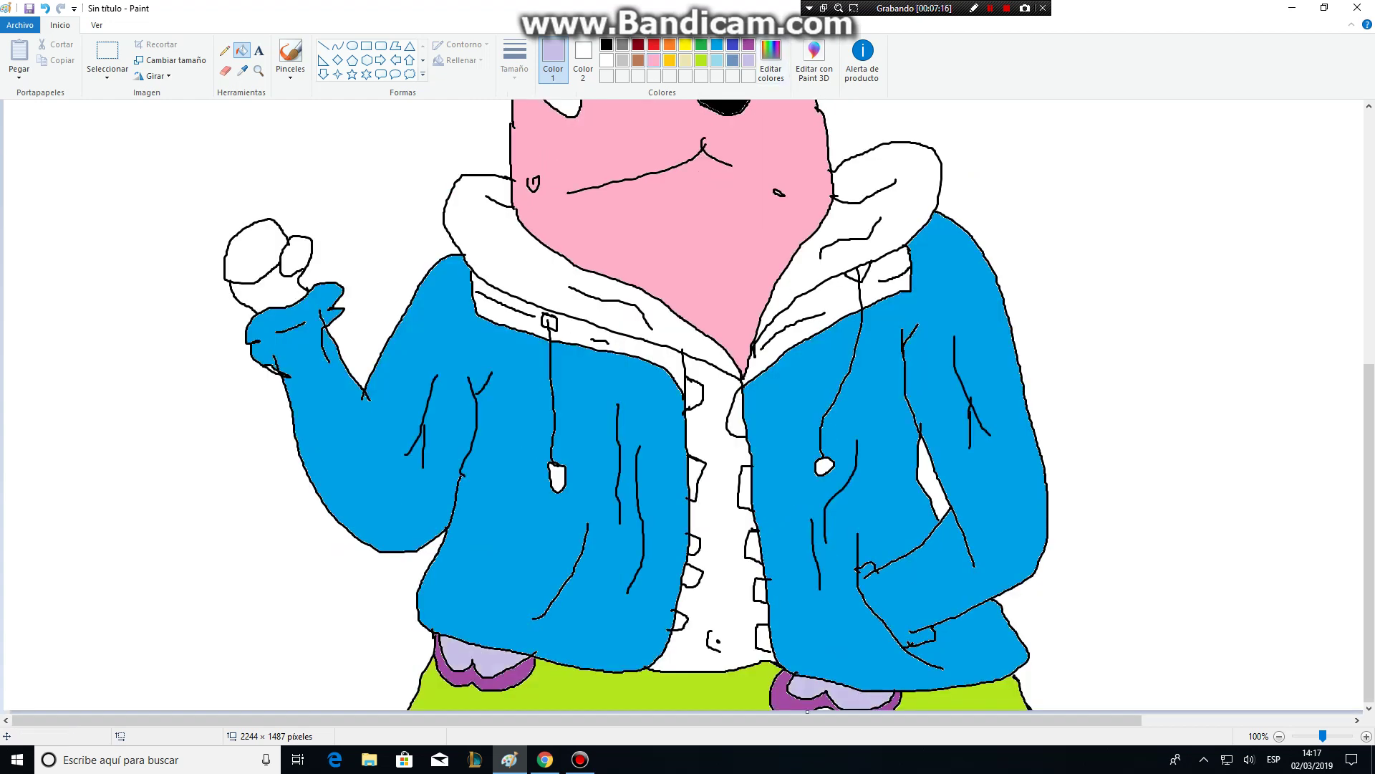
Fill all parts of the raised hand with light pink
{"action": "left_click", "coordinate": [245, 237]}
{"action": "left_click", "coordinate": [272, 298]}
{"action": "left_click", "coordinate": [296, 255]}
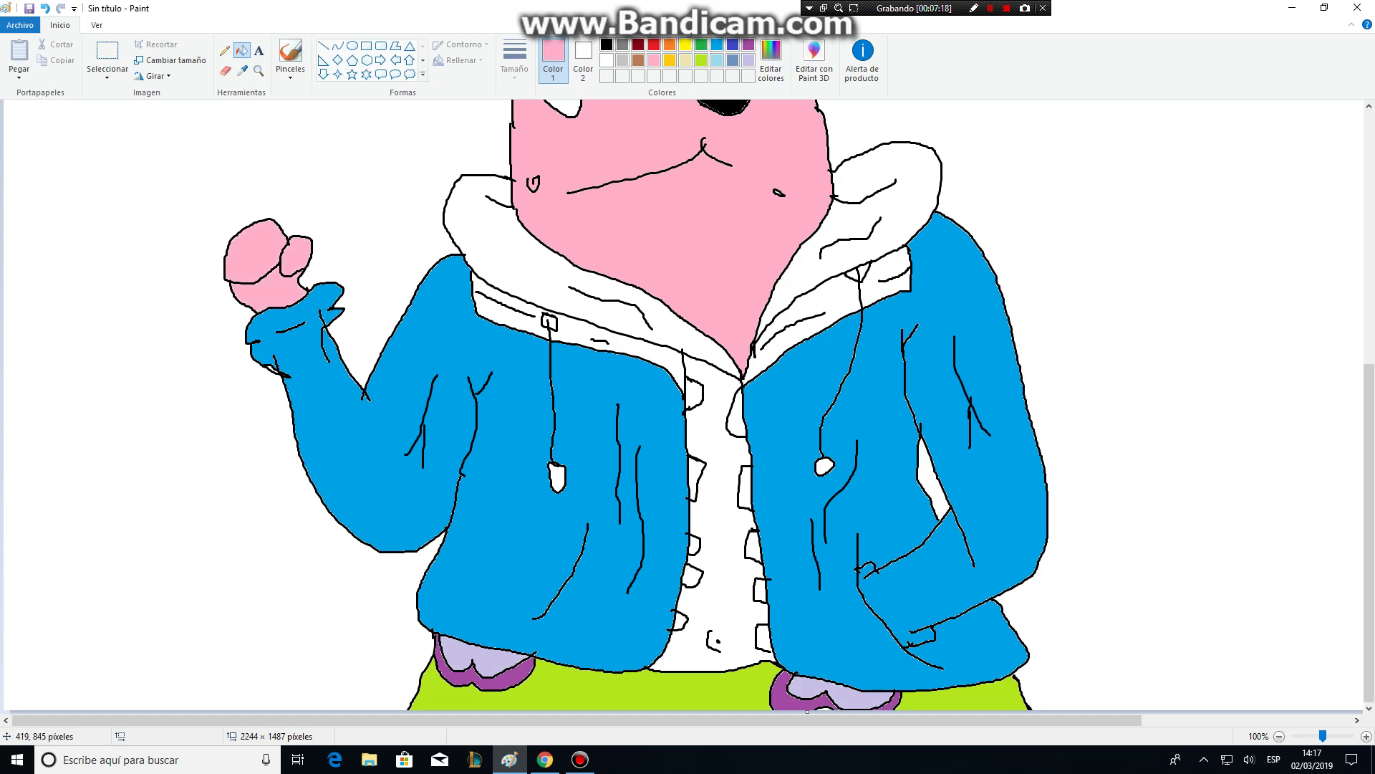
{"action": "scroll", "coordinate": [499, 374], "scroll_direction": "up", "scroll_amount": 6}
{"action": "scroll", "coordinate": [499, 374], "scroll_direction": "down", "scroll_amount": 2}
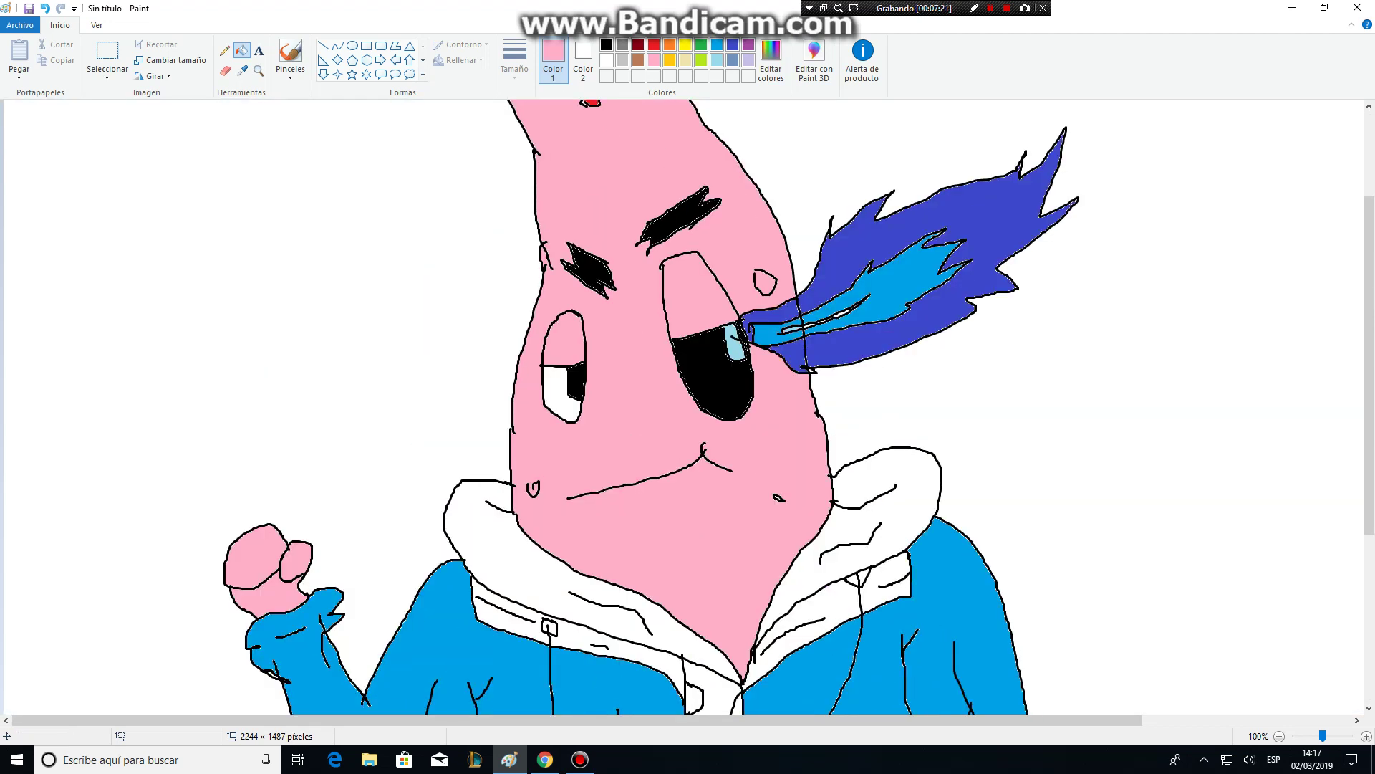
{"action": "scroll", "coordinate": [699, 336], "scroll_direction": "down", "scroll_amount": 4}
{"action": "scroll", "coordinate": [698, 337], "scroll_direction": "up", "scroll_amount": 4}
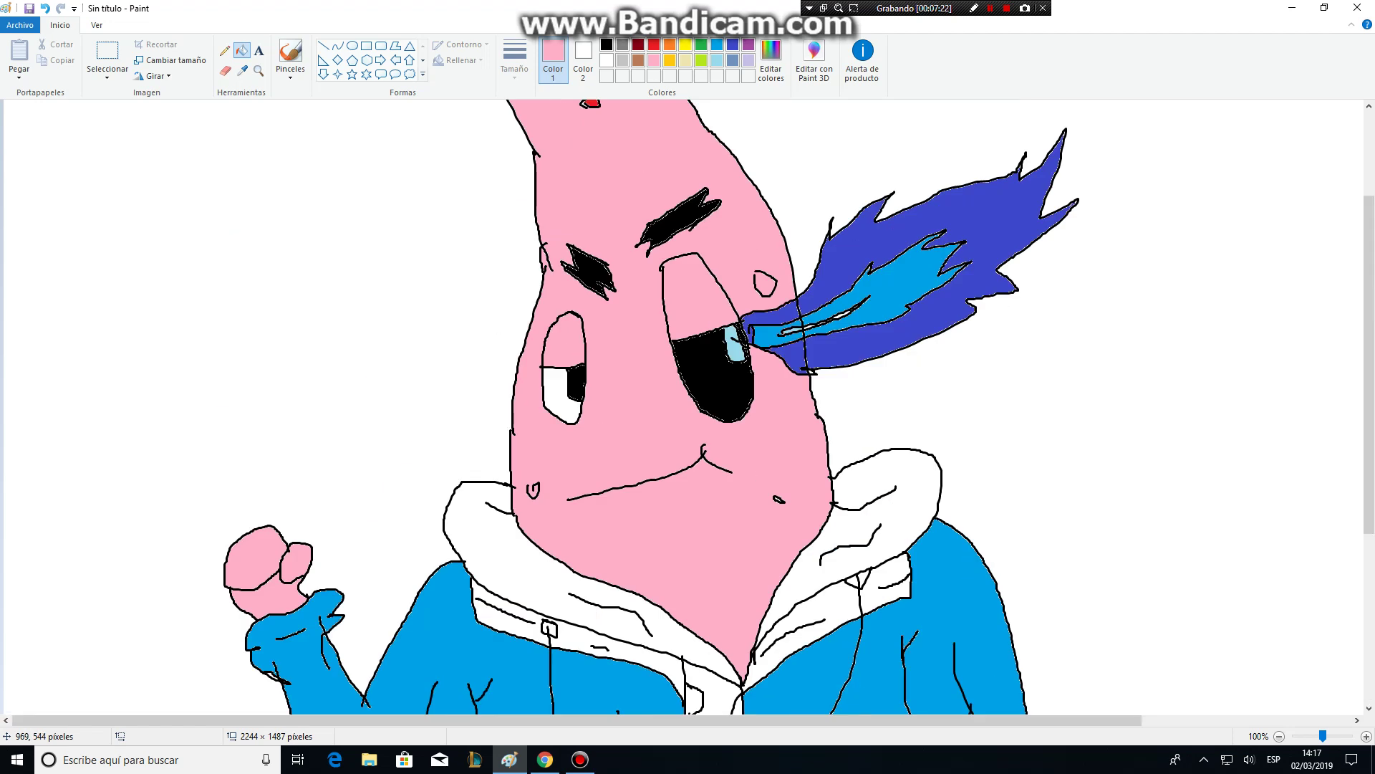
{"action": "scroll", "coordinate": [699, 337], "scroll_direction": "down", "scroll_amount": 2}
{"action": "scroll", "coordinate": [698, 337], "scroll_direction": "up", "scroll_amount": 4}
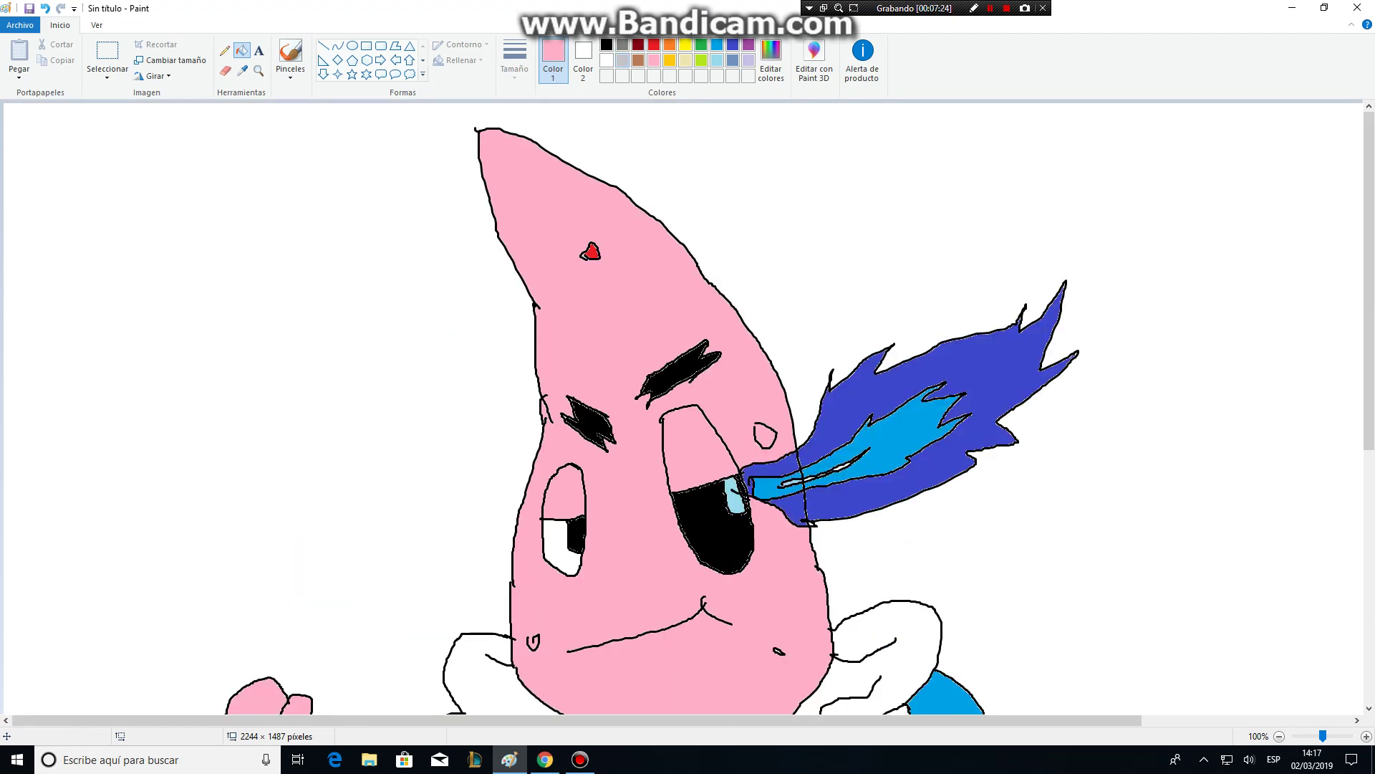
Outline shadow areas in indigo with the brush on both front panels and the pocketed sleeve of the jacket
{"action": "left_click", "coordinate": [290, 54]}
{"action": "scroll", "coordinate": [688, 409], "scroll_direction": "down", "scroll_amount": 4}
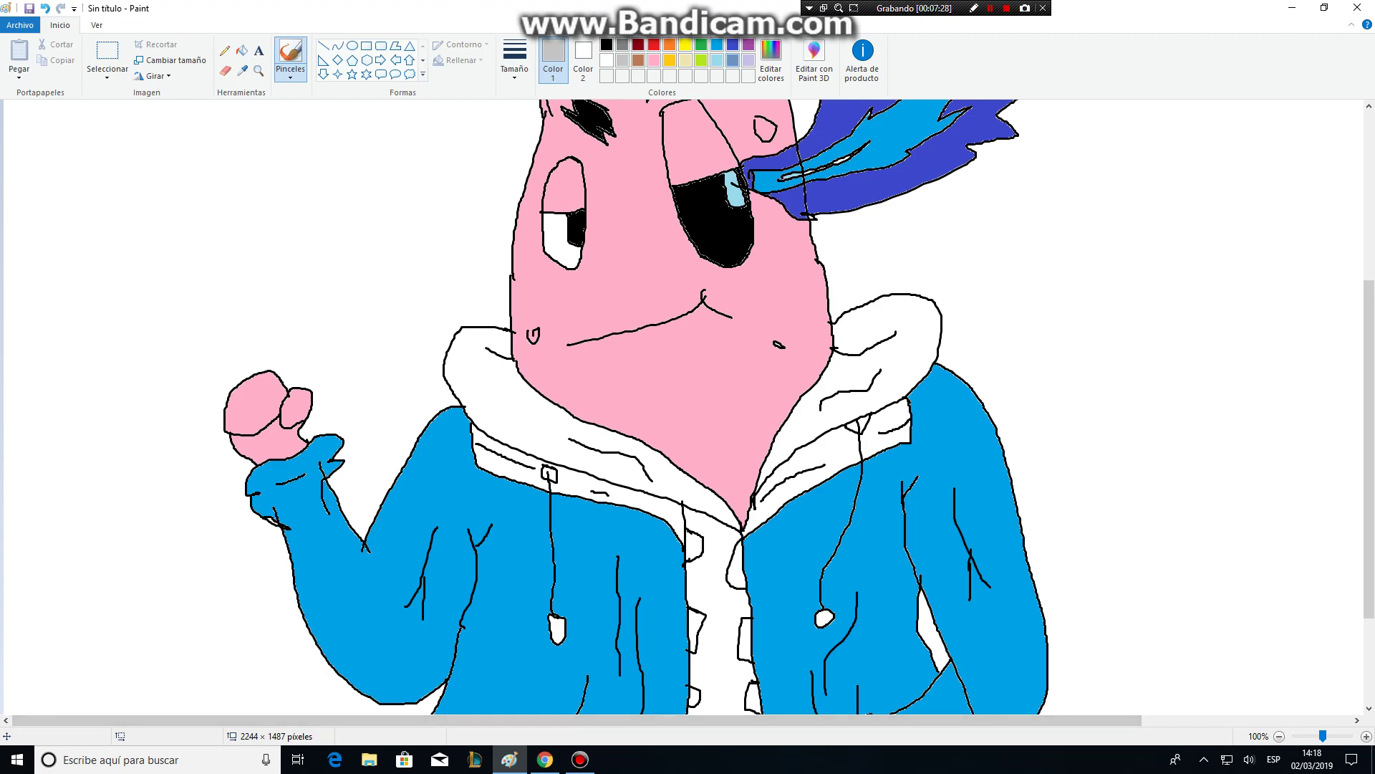
{"action": "left_click", "coordinate": [733, 44]}
{"action": "scroll", "coordinate": [636, 406], "scroll_direction": "down", "scroll_amount": 4}
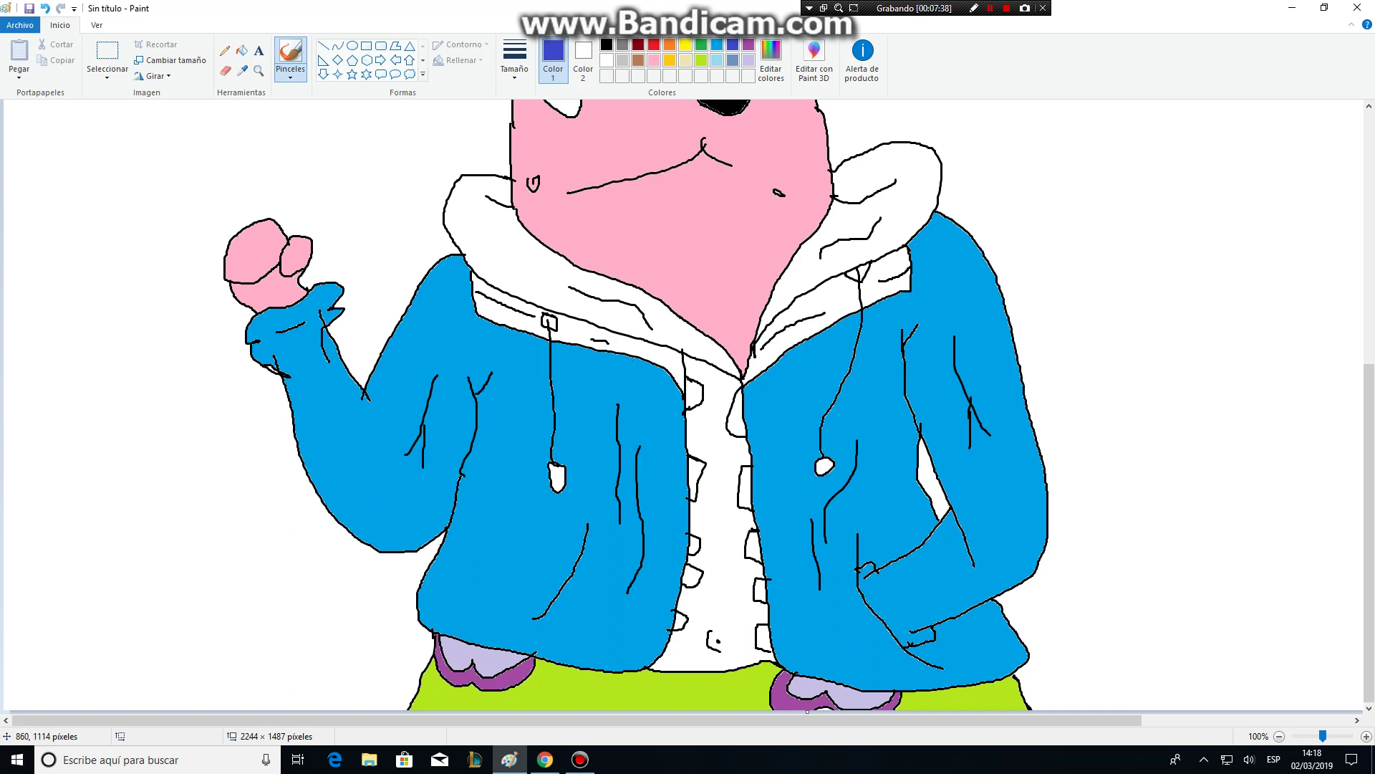
{"action": "mouse_move", "coordinate": [617, 423]}
{"action": "left_mouse_down"}
{"action": "mouse_move", "coordinate": [690, 499]}
{"action": "mouse_move", "coordinate": [627, 524]}
{"action": "mouse_move", "coordinate": [627, 601]}
{"action": "mouse_move", "coordinate": [648, 669]}
{"action": "left_mouse_up"}
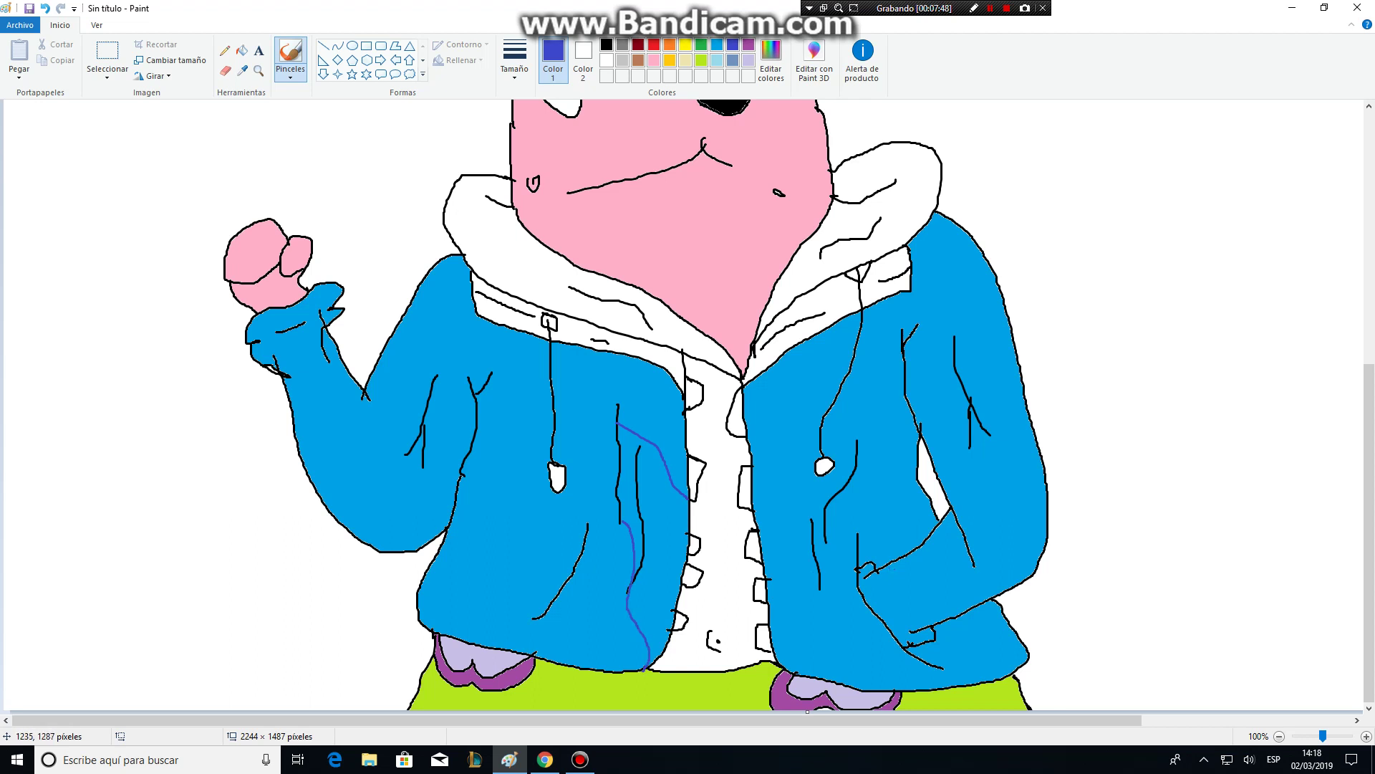
{"action": "left_click_drag", "start_coordinate": [888, 568], "coordinate": [975, 566]}
{"action": "left_click_drag", "start_coordinate": [919, 428], "coordinate": [924, 324]}
{"action": "mouse_move", "coordinate": [862, 438]}
{"action": "left_mouse_down"}
{"action": "mouse_move", "coordinate": [870, 466]}
{"action": "mouse_move", "coordinate": [837, 517]}
{"action": "mouse_move", "coordinate": [816, 595]}
{"action": "left_mouse_up"}
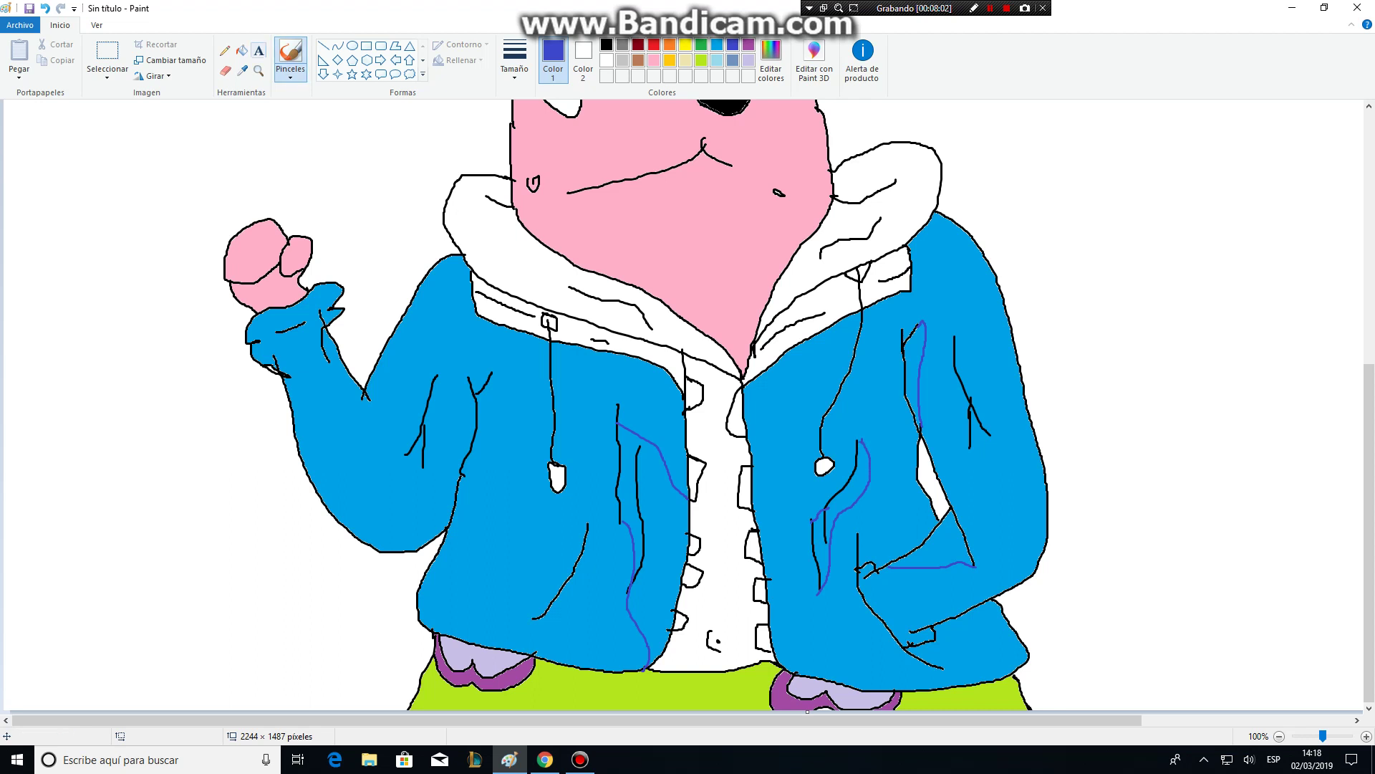
Try to fill the shadow area on the left front panel with indigo, and undo the fill
{"action": "left_click", "coordinate": [243, 51]}
{"action": "left_click", "coordinate": [660, 518]}
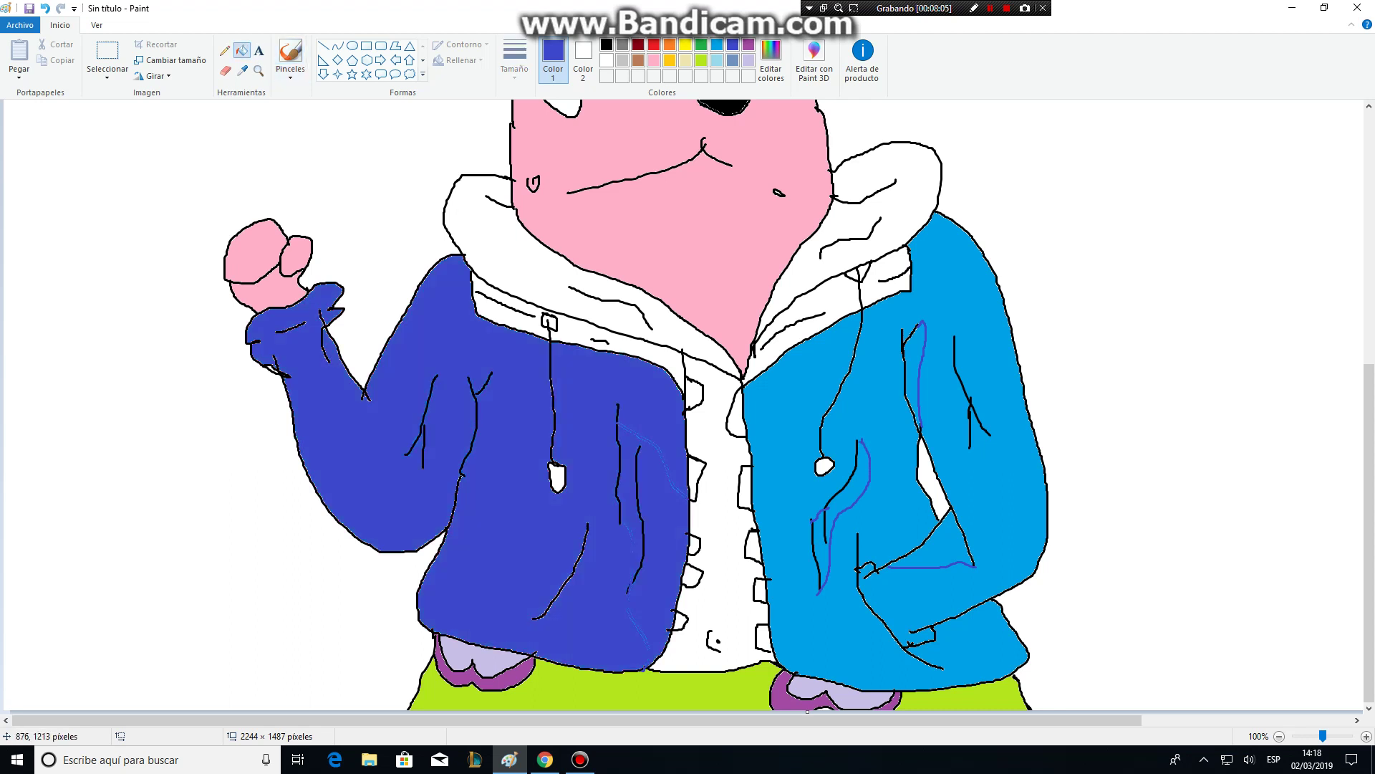
{"action": "left_click", "coordinate": [45, 8]}
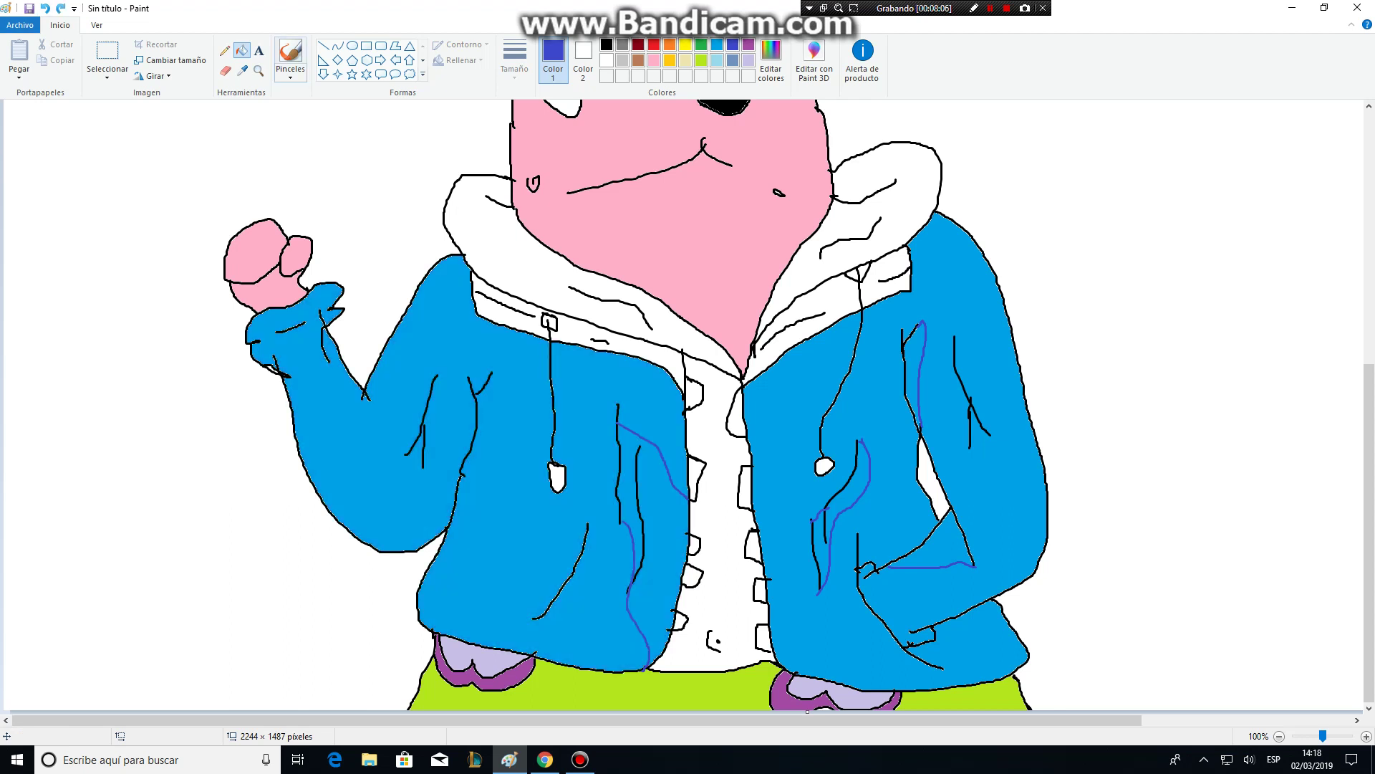
Close the gap in the left panel's shadow outline and fill the outlined shadow areas on the jacket with indigo
{"action": "left_click", "coordinate": [290, 51]}
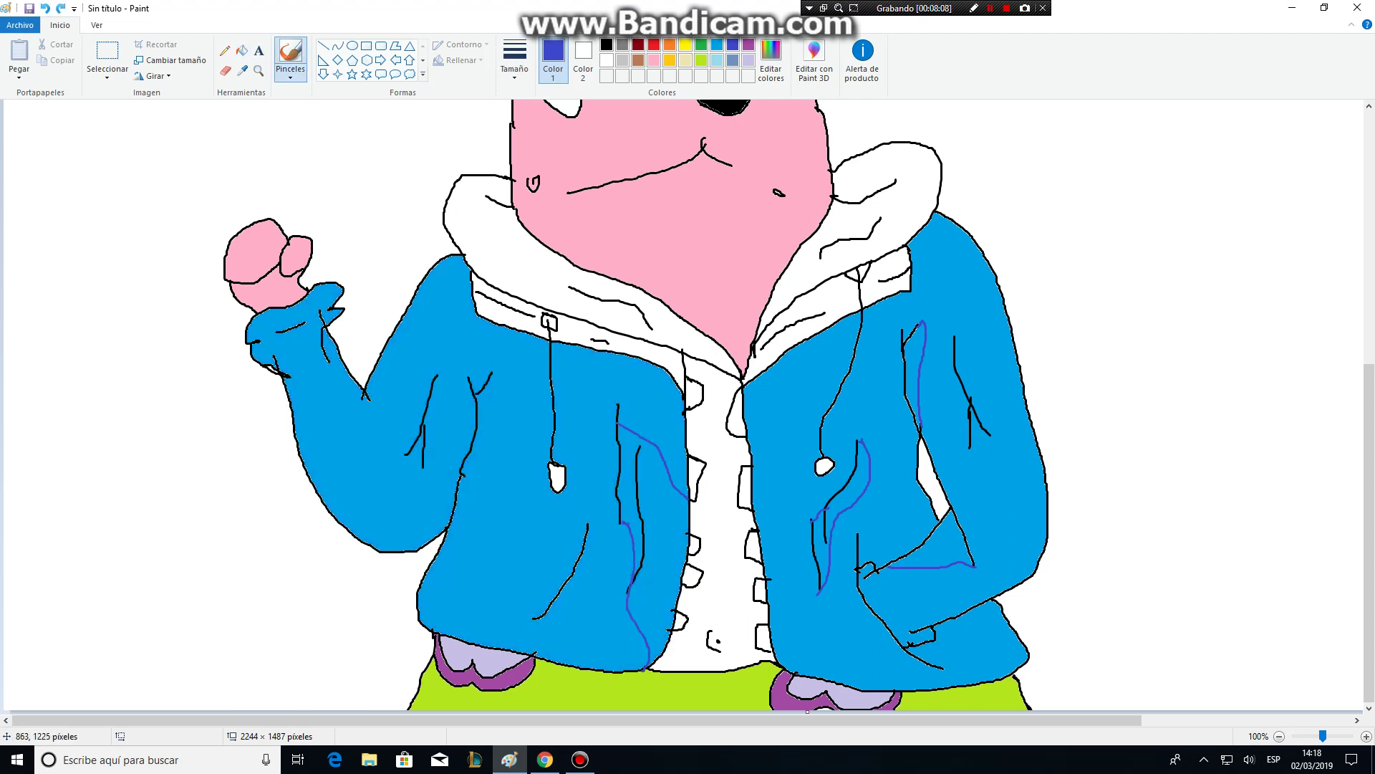
{"action": "left_click", "coordinate": [243, 50]}
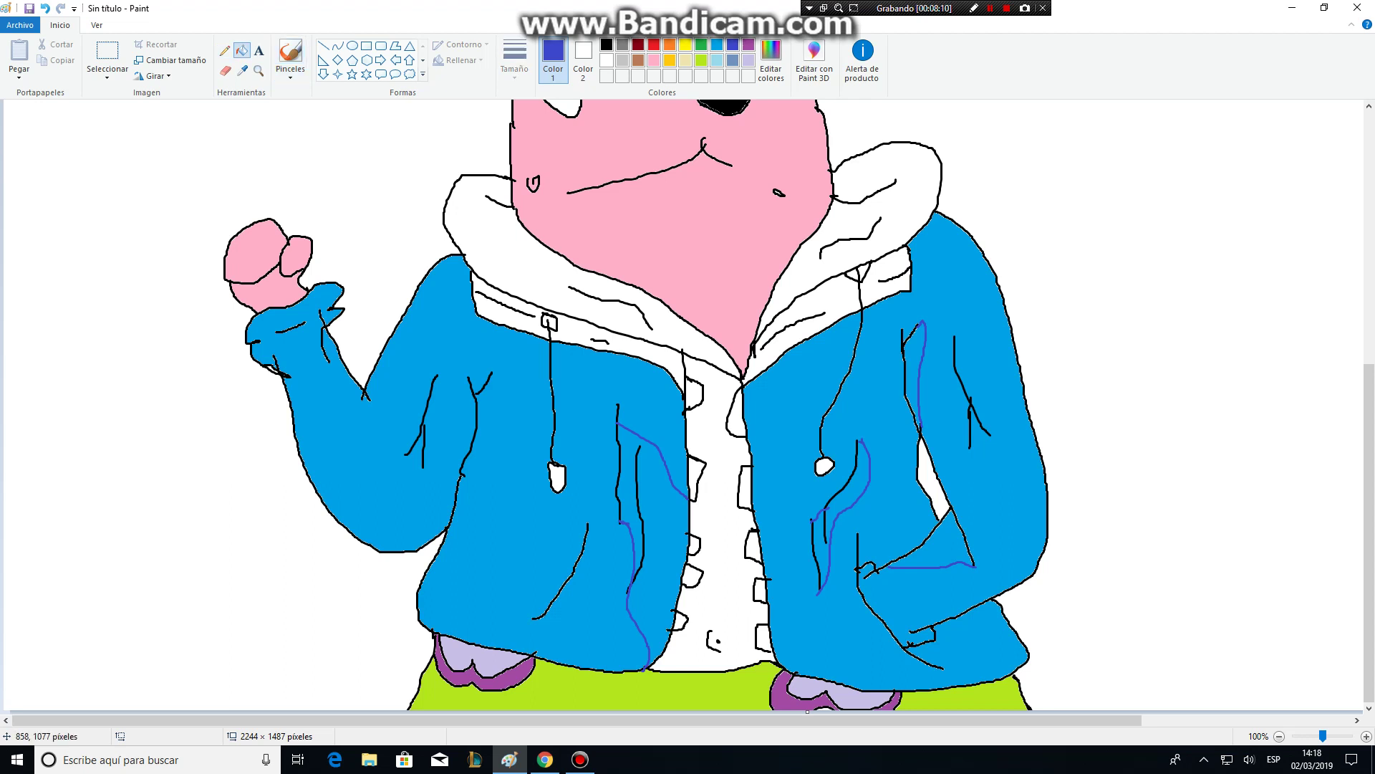
{"action": "left_click", "coordinate": [653, 530]}
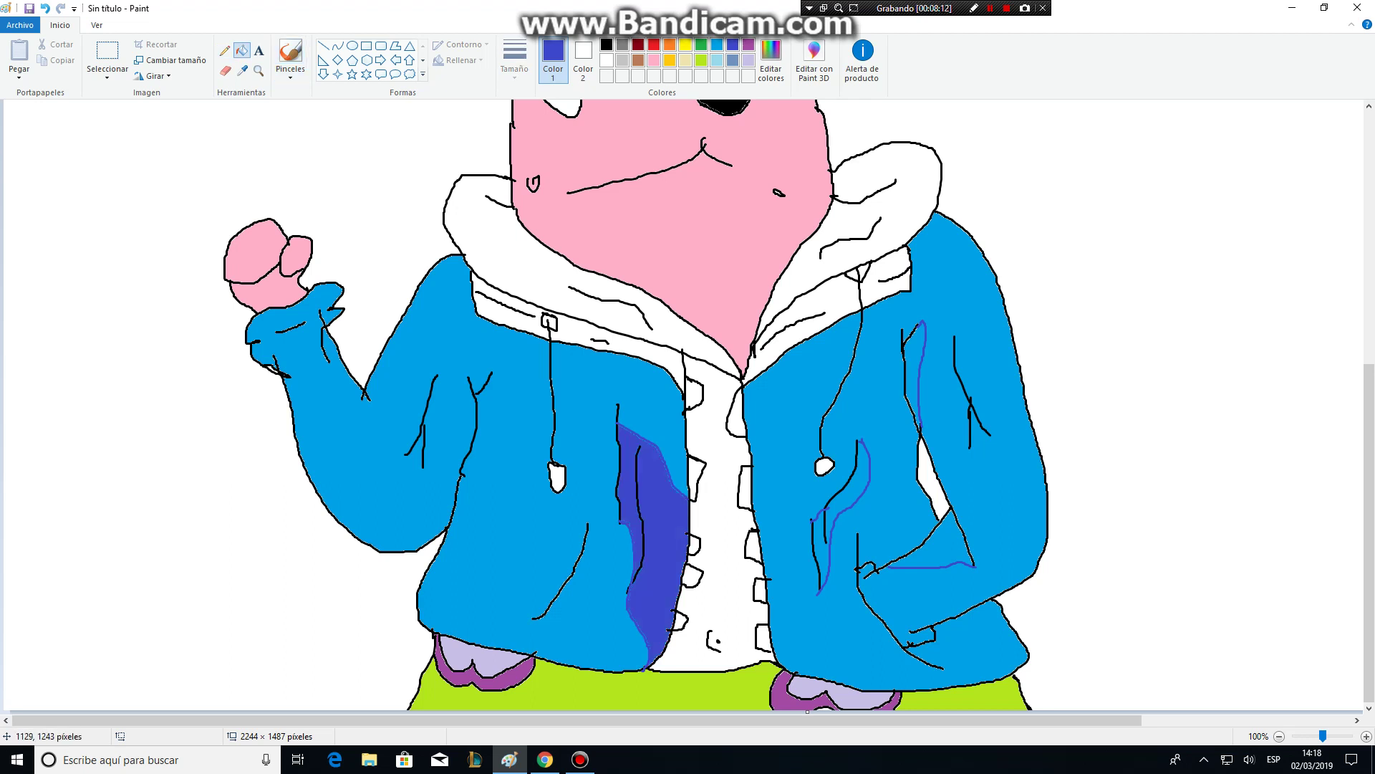
{"action": "left_click", "coordinate": [822, 543]}
{"action": "left_click", "coordinate": [932, 551]}
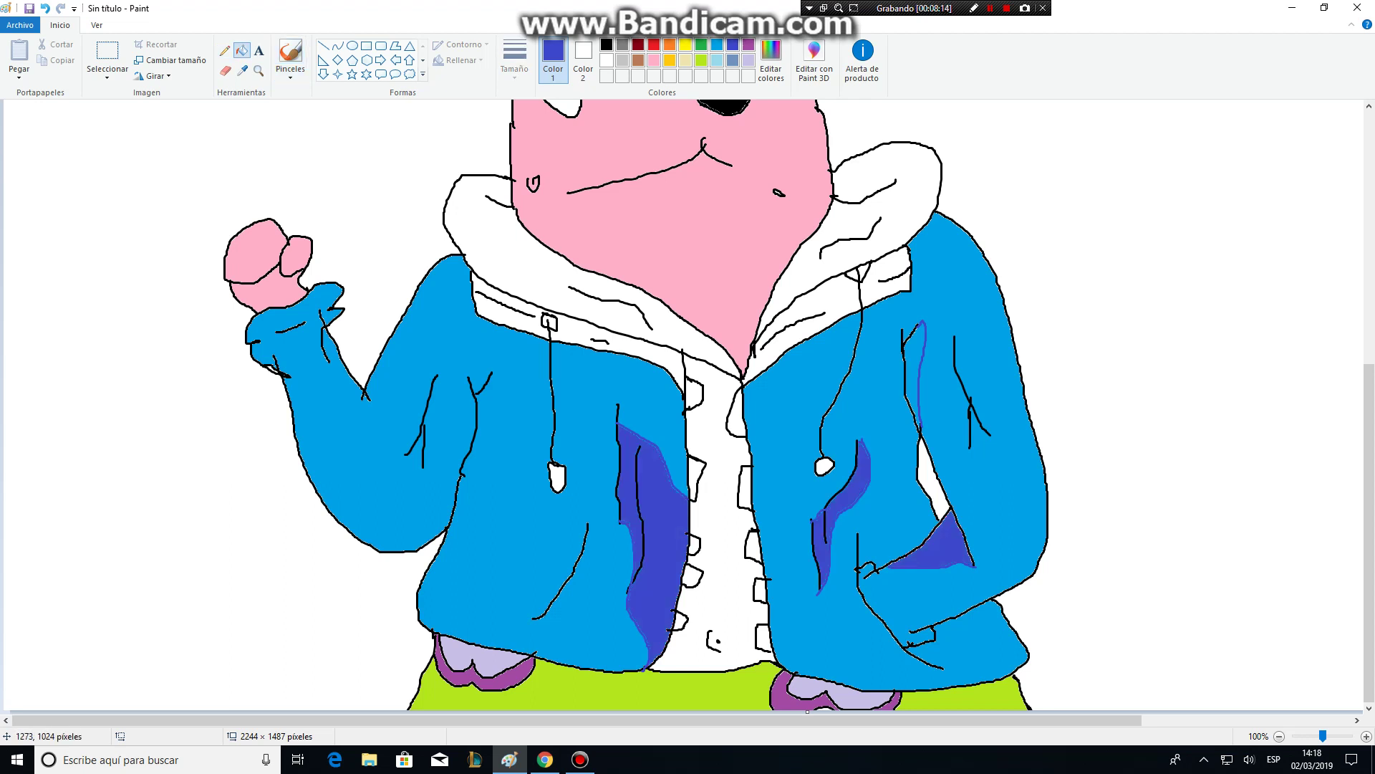
{"action": "left_click", "coordinate": [916, 376]}
Look over the whole character from the head's tip to the trousers to check the colouring and shading
{"action": "scroll", "coordinate": [975, 522], "scroll_direction": "up", "scroll_amount": 6}
{"action": "scroll", "coordinate": [974, 523], "scroll_direction": "down", "scroll_amount": 3}
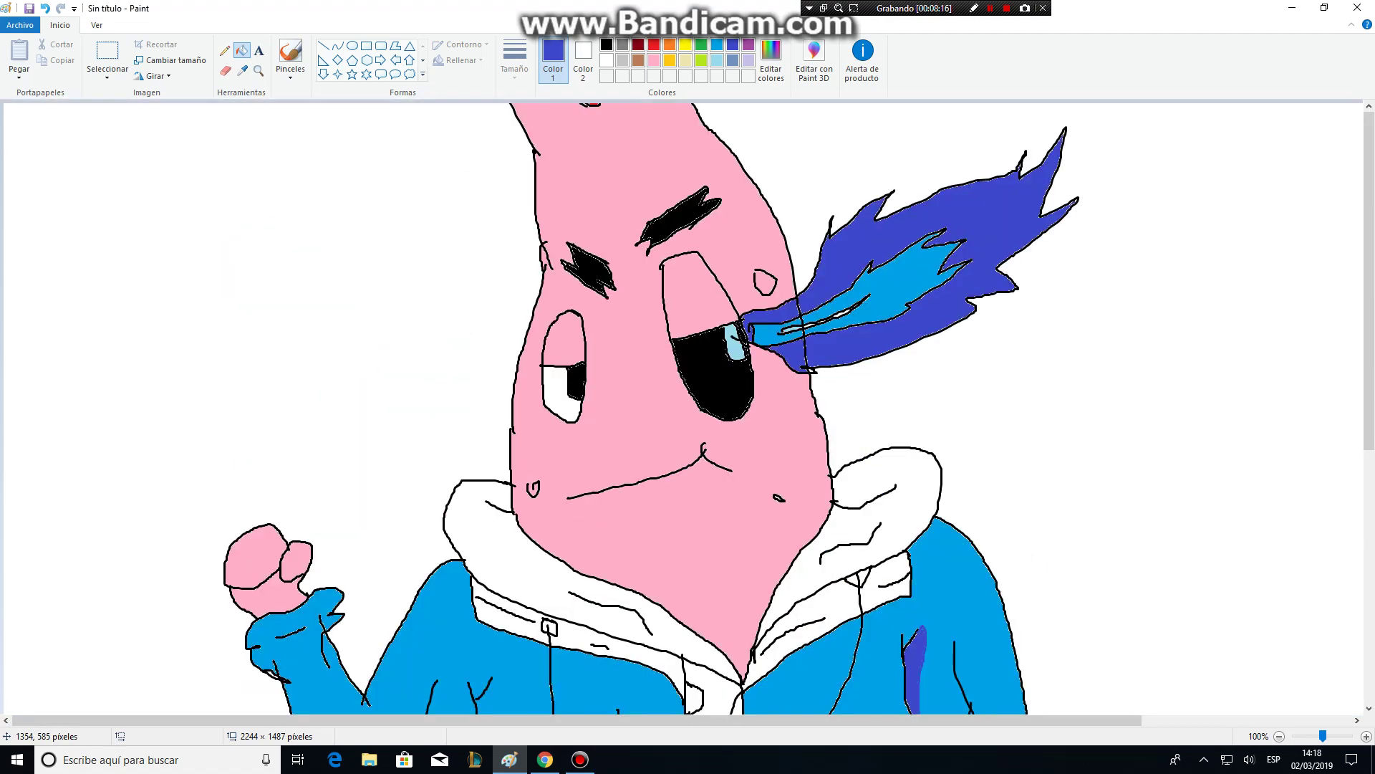
{"action": "scroll", "coordinate": [974, 523], "scroll_direction": "up", "scroll_amount": 3}
{"action": "scroll", "coordinate": [974, 523], "scroll_direction": "down", "scroll_amount": 7}
{"action": "scroll", "coordinate": [975, 523], "scroll_direction": "up", "scroll_amount": 7}
{"action": "scroll", "coordinate": [975, 523], "scroll_direction": "down", "scroll_amount": 6}
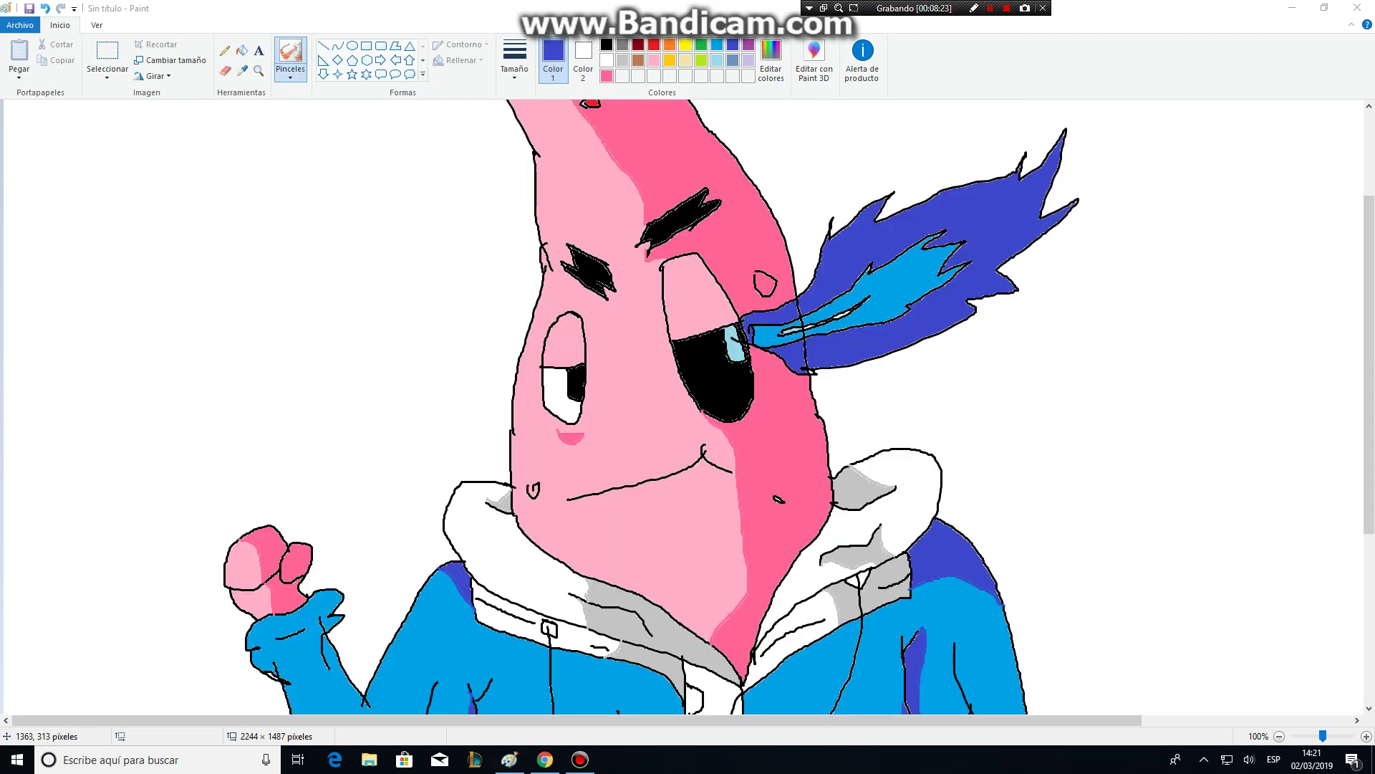
{"action": "scroll", "coordinate": [972, 232], "scroll_direction": "up", "scroll_amount": 2}
{"action": "scroll", "coordinate": [972, 232], "scroll_direction": "down", "scroll_amount": 6}
{"action": "scroll", "coordinate": [973, 232], "scroll_direction": "up", "scroll_amount": 6}
{"action": "scroll", "coordinate": [972, 232], "scroll_direction": "down", "scroll_amount": 6}
Brush speckled indigo texture strokes onto the raised arm's sleeve and the outer left and inner right front panels of the jacket
{"action": "mouse_move", "coordinate": [348, 449]}
{"action": "left_mouse_down"}
{"action": "mouse_move", "coordinate": [383, 428]}
{"action": "mouse_move", "coordinate": [409, 343]}
{"action": "left_mouse_up"}
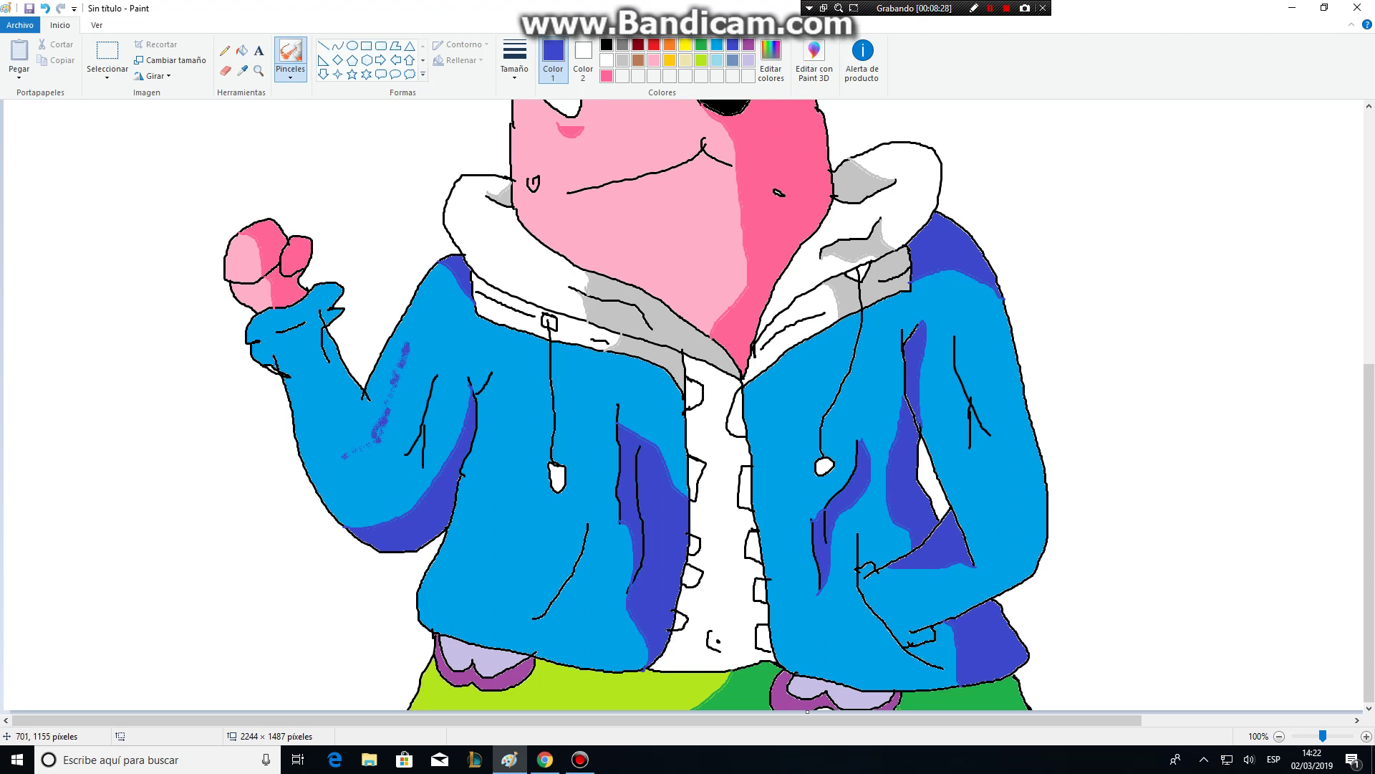
{"action": "mouse_move", "coordinate": [503, 469]}
{"action": "left_mouse_down"}
{"action": "mouse_move", "coordinate": [490, 438]}
{"action": "mouse_move", "coordinate": [443, 556]}
{"action": "mouse_move", "coordinate": [455, 512]}
{"action": "mouse_move", "coordinate": [439, 599]}
{"action": "left_mouse_up"}
{"action": "left_click_drag", "start_coordinate": [765, 534], "coordinate": [772, 556]}
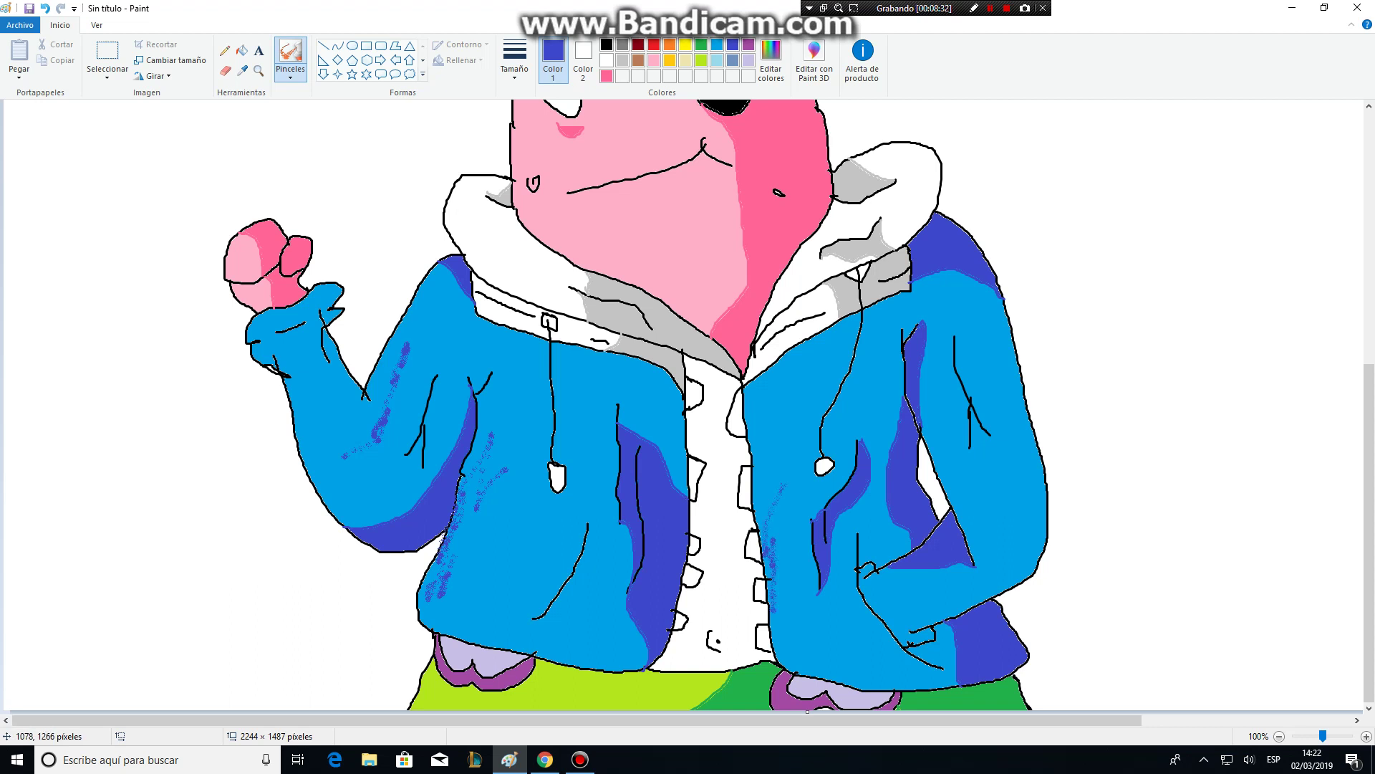
Try to fill the bare chest between the jacket's front panels with light pink, and undo the fill
{"action": "left_click", "coordinate": [606, 76]}
{"action": "left_click", "coordinate": [654, 60]}
{"action": "left_click", "coordinate": [242, 50]}
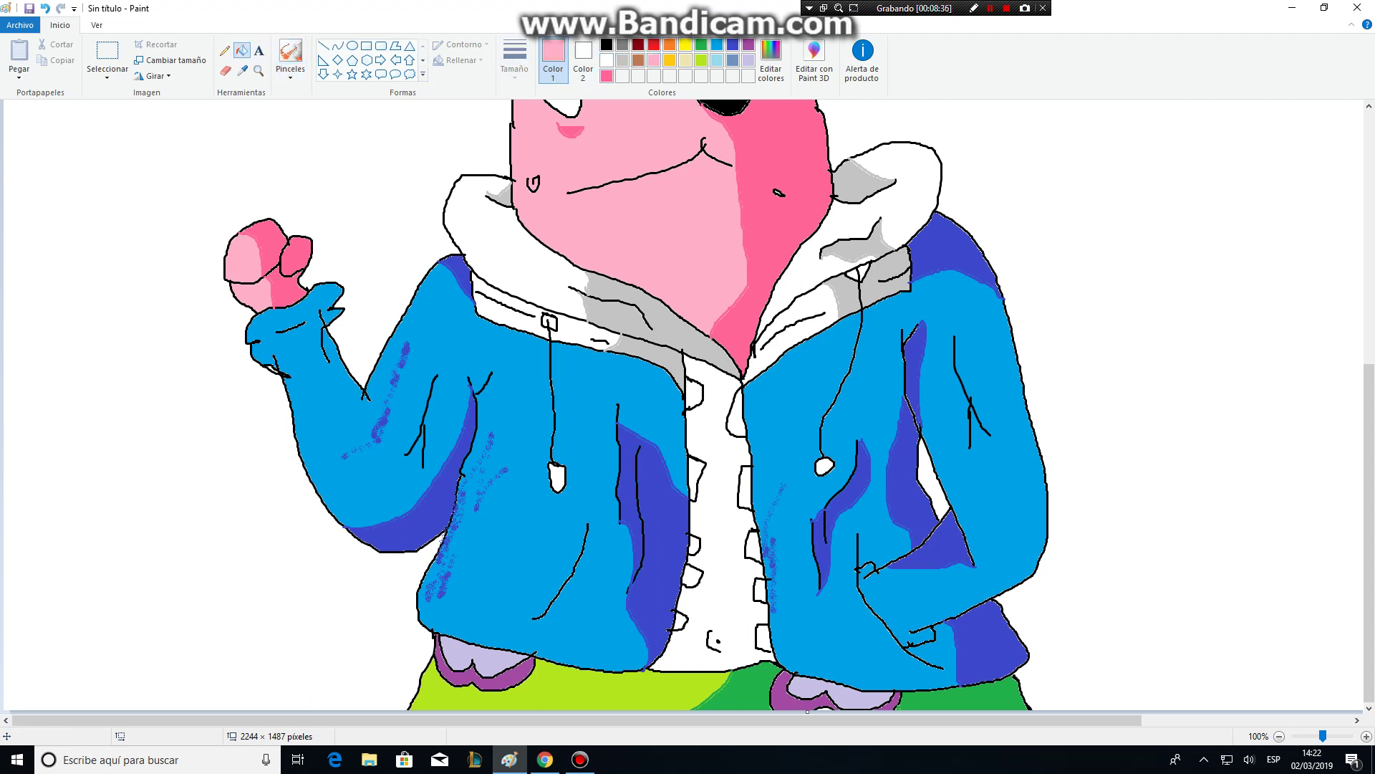
{"action": "left_click", "coordinate": [719, 541]}
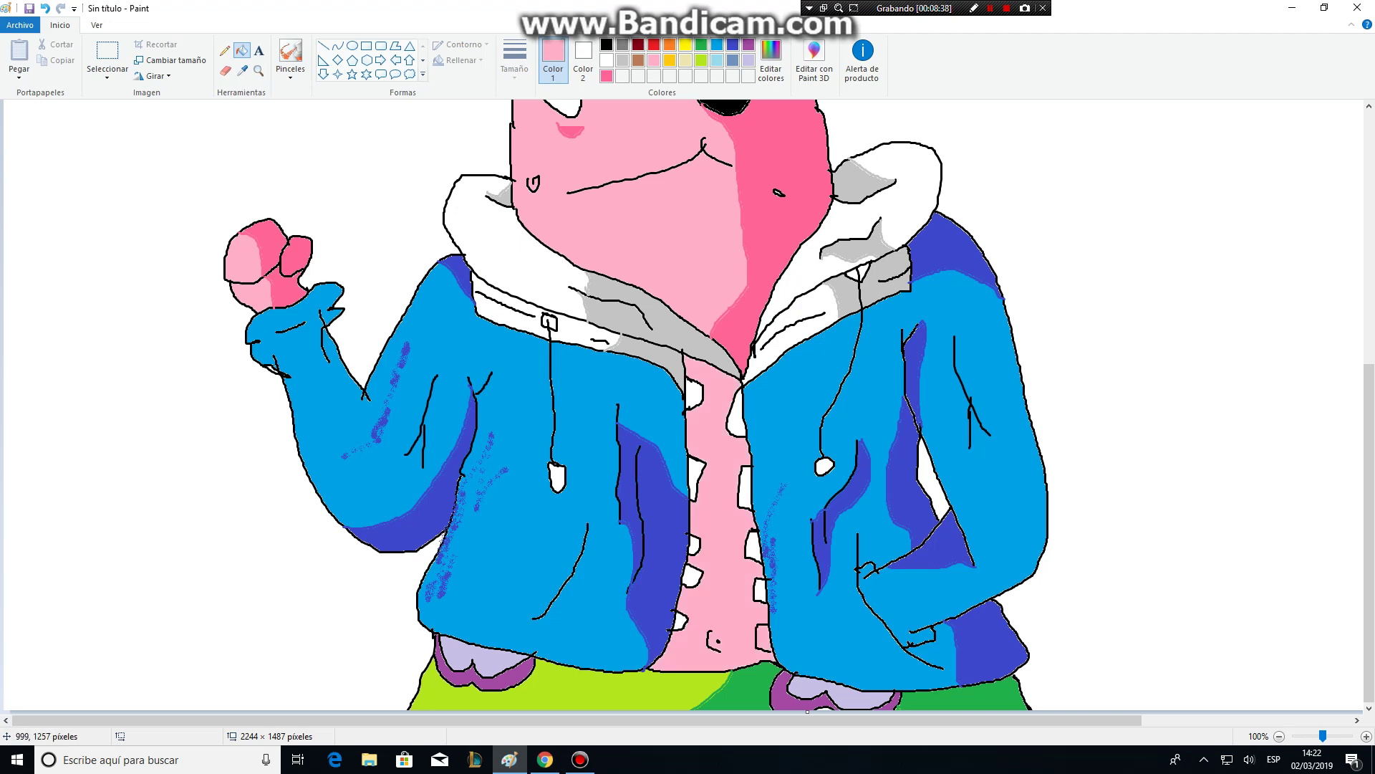
{"action": "left_click", "coordinate": [44, 8]}
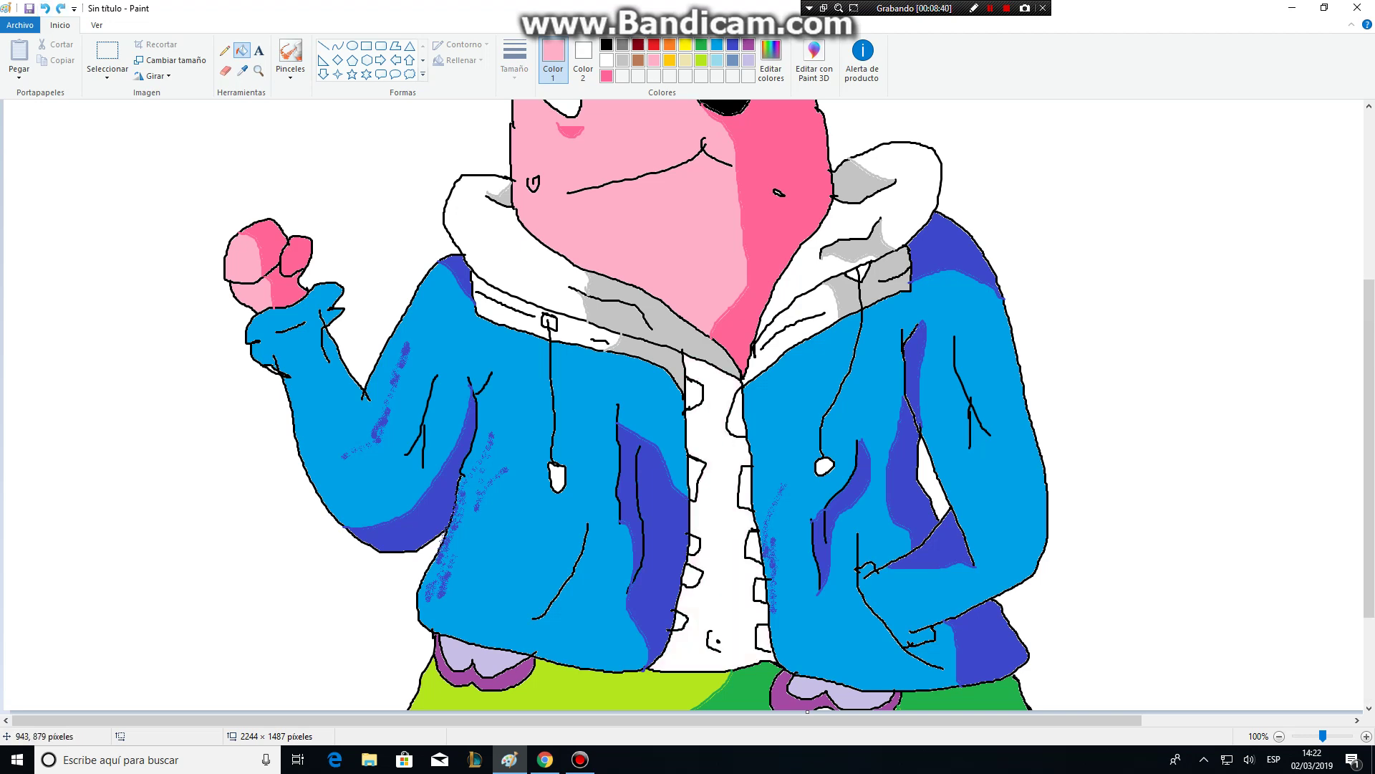
Look over the shaded character between the head's tip and the jacket
{"action": "scroll", "coordinate": [687, 407], "scroll_direction": "up", "scroll_amount": 5}
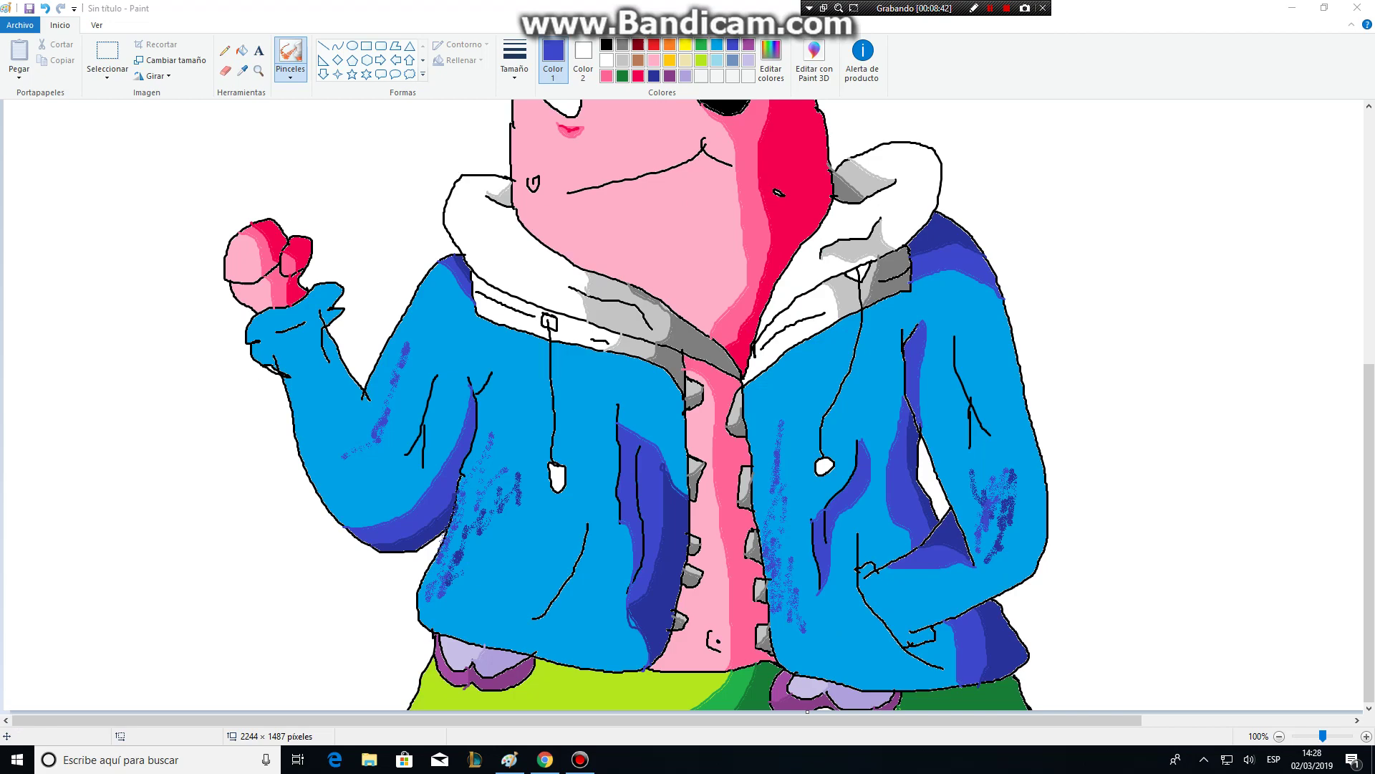
{"action": "scroll", "coordinate": [687, 407], "scroll_direction": "up", "scroll_amount": 5}
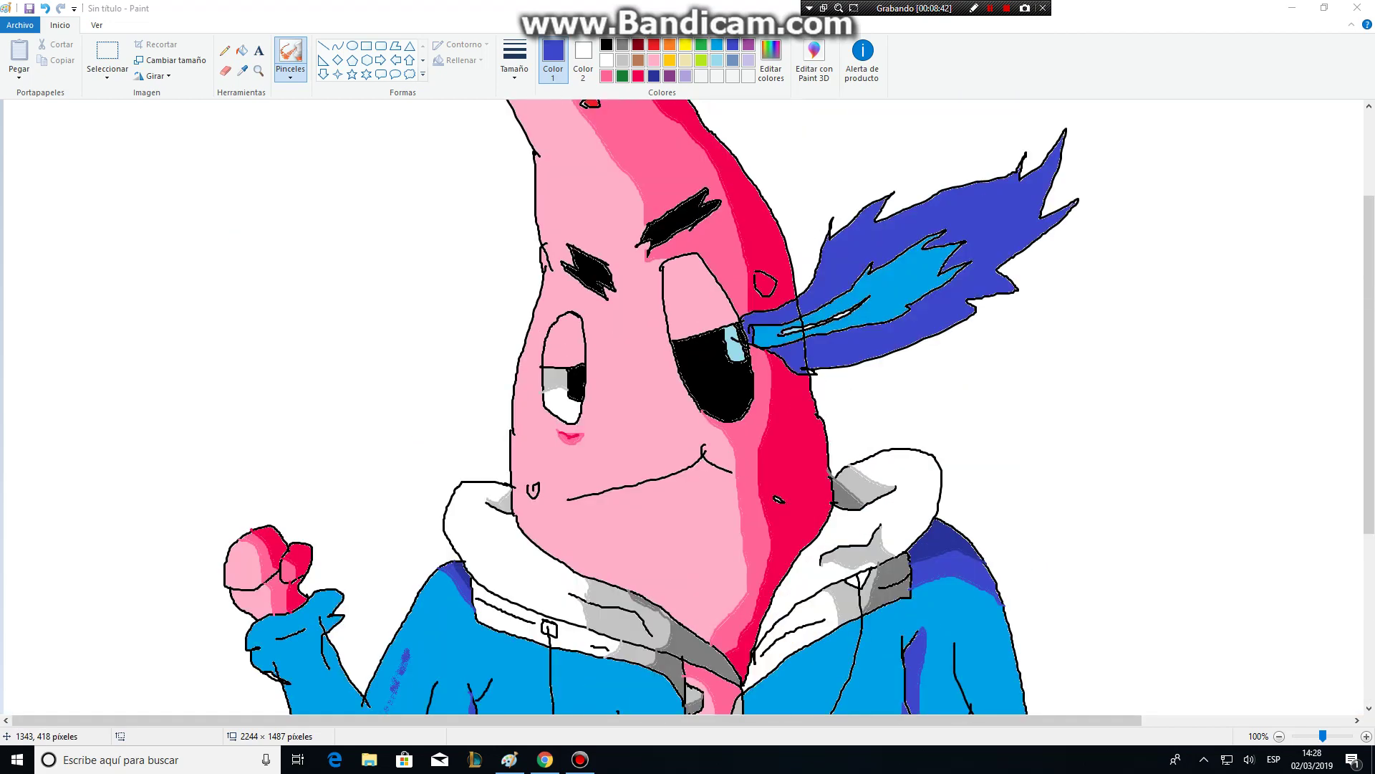
{"action": "scroll", "coordinate": [688, 407], "scroll_direction": "up", "scroll_amount": 3}
{"action": "scroll", "coordinate": [687, 407], "scroll_direction": "down", "scroll_amount": 2}
{"action": "scroll", "coordinate": [688, 407], "scroll_direction": "down", "scroll_amount": 7}
{"action": "scroll", "coordinate": [688, 407], "scroll_direction": "up", "scroll_amount": 8}
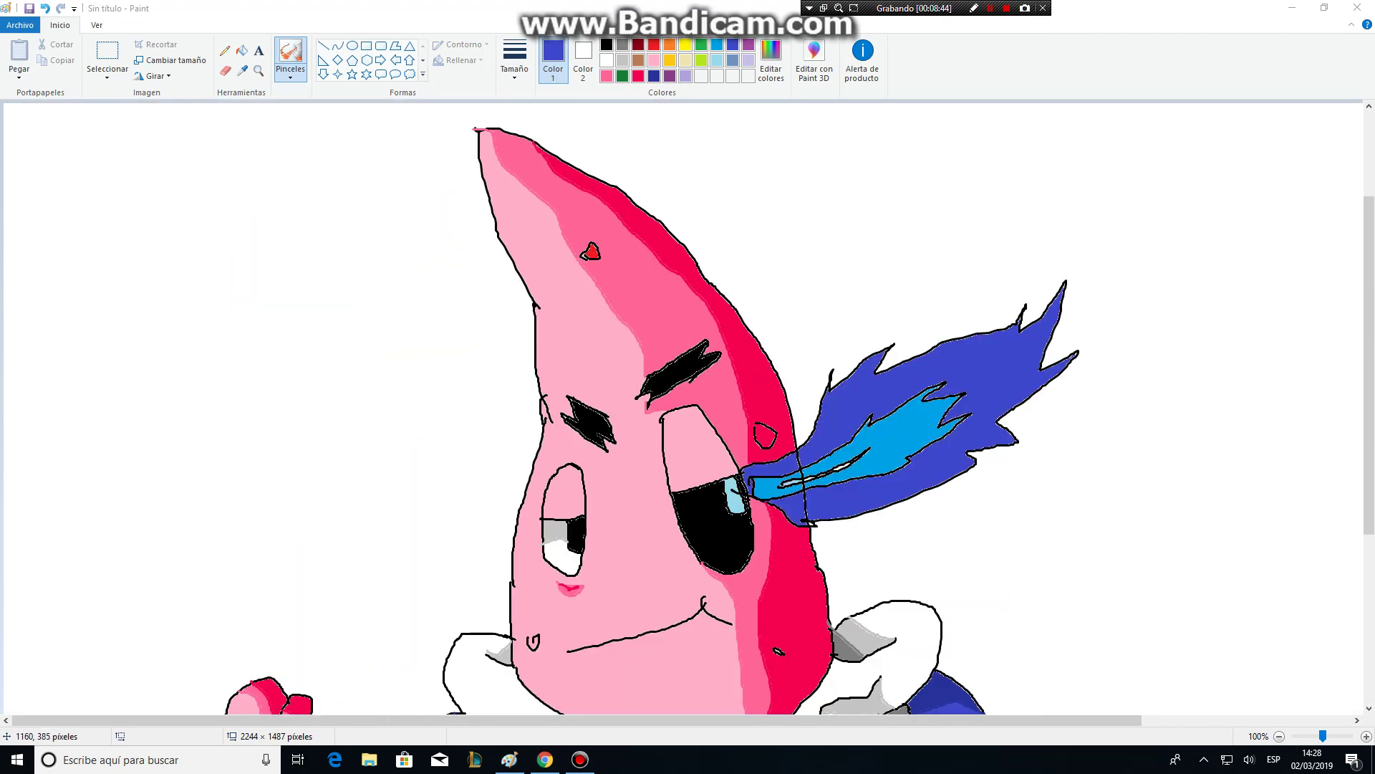
{"action": "scroll", "coordinate": [687, 407], "scroll_direction": "down", "scroll_amount": 2}
{"action": "scroll", "coordinate": [688, 407], "scroll_direction": "up", "scroll_amount": 3}
{"action": "left_click", "coordinate": [544, 301]}
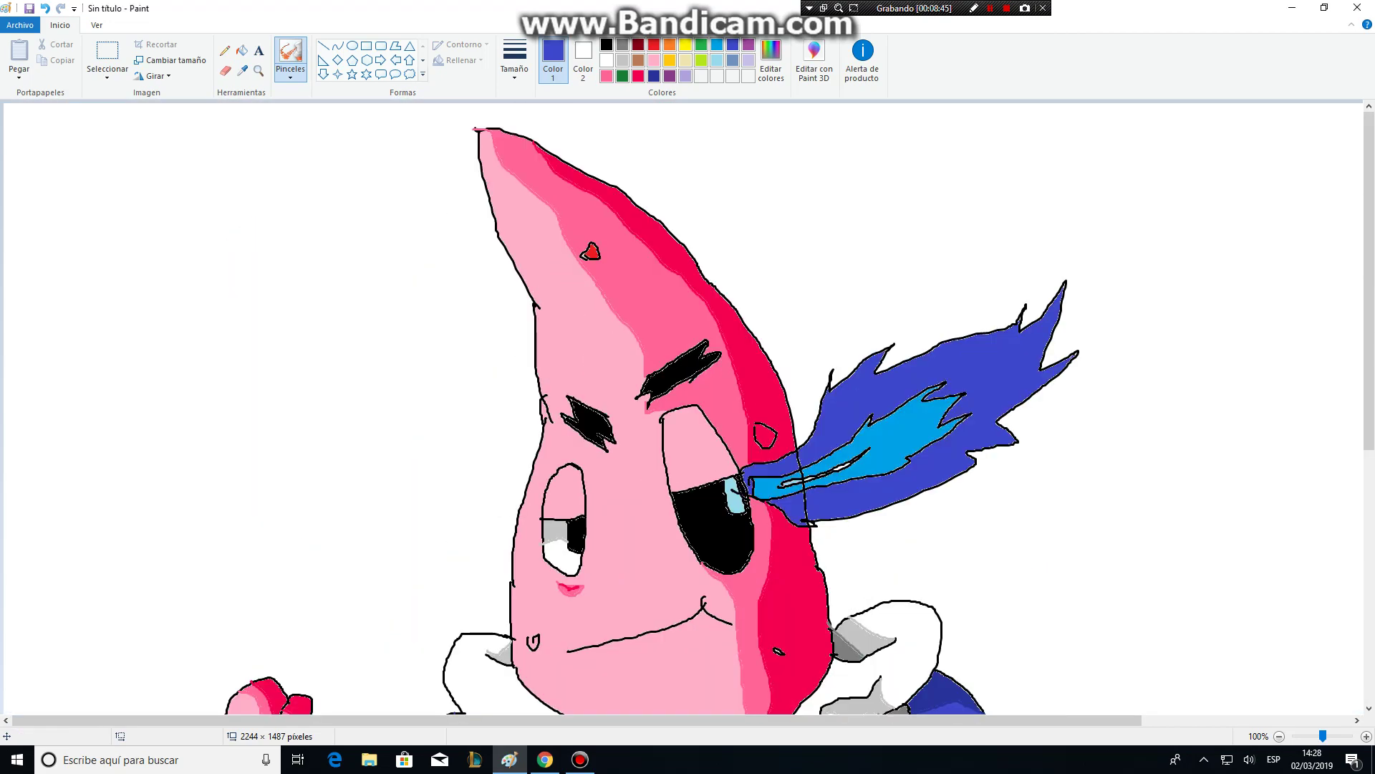
{"action": "mouse_move", "coordinate": [545, 311]}
{"action": "left_mouse_down"}
{"action": "mouse_move", "coordinate": [548, 286]}
{"action": "mouse_move", "coordinate": [542, 302]}
{"action": "left_mouse_up"}
{"action": "left_click", "coordinate": [45, 9]}
Brush short speckled pink texture strokes along the head's left side, on both eyelids and on the chin below the mouth
{"action": "left_click", "coordinate": [607, 75]}
{"action": "left_click_drag", "start_coordinate": [529, 219], "coordinate": [531, 251]}
{"action": "left_click_drag", "start_coordinate": [553, 332], "coordinate": [547, 366]}
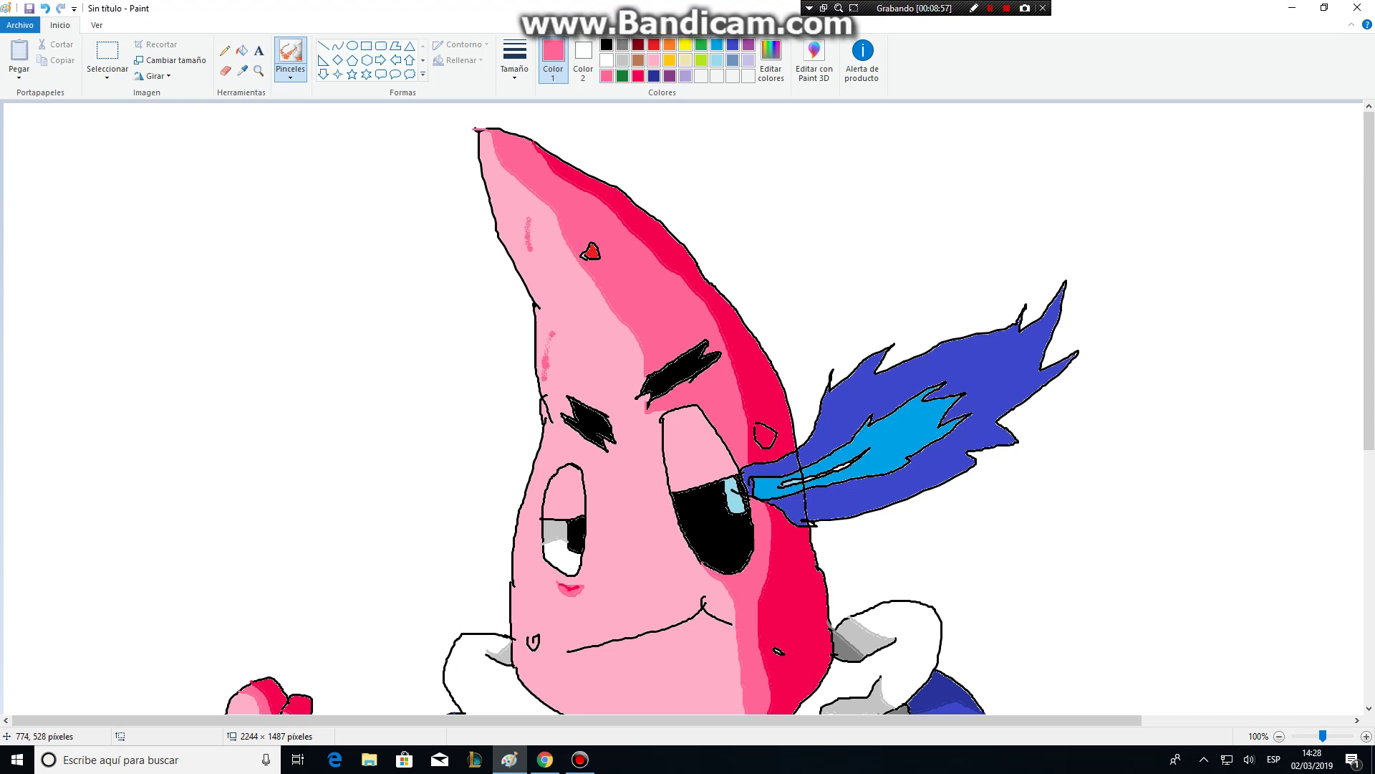
{"action": "left_click_drag", "start_coordinate": [558, 482], "coordinate": [555, 509]}
{"action": "left_click_drag", "start_coordinate": [680, 448], "coordinate": [681, 469]}
{"action": "scroll", "coordinate": [645, 451], "scroll_direction": "down", "scroll_amount": 7}
{"action": "scroll", "coordinate": [631, 454], "scroll_direction": "up", "scroll_amount": 5}
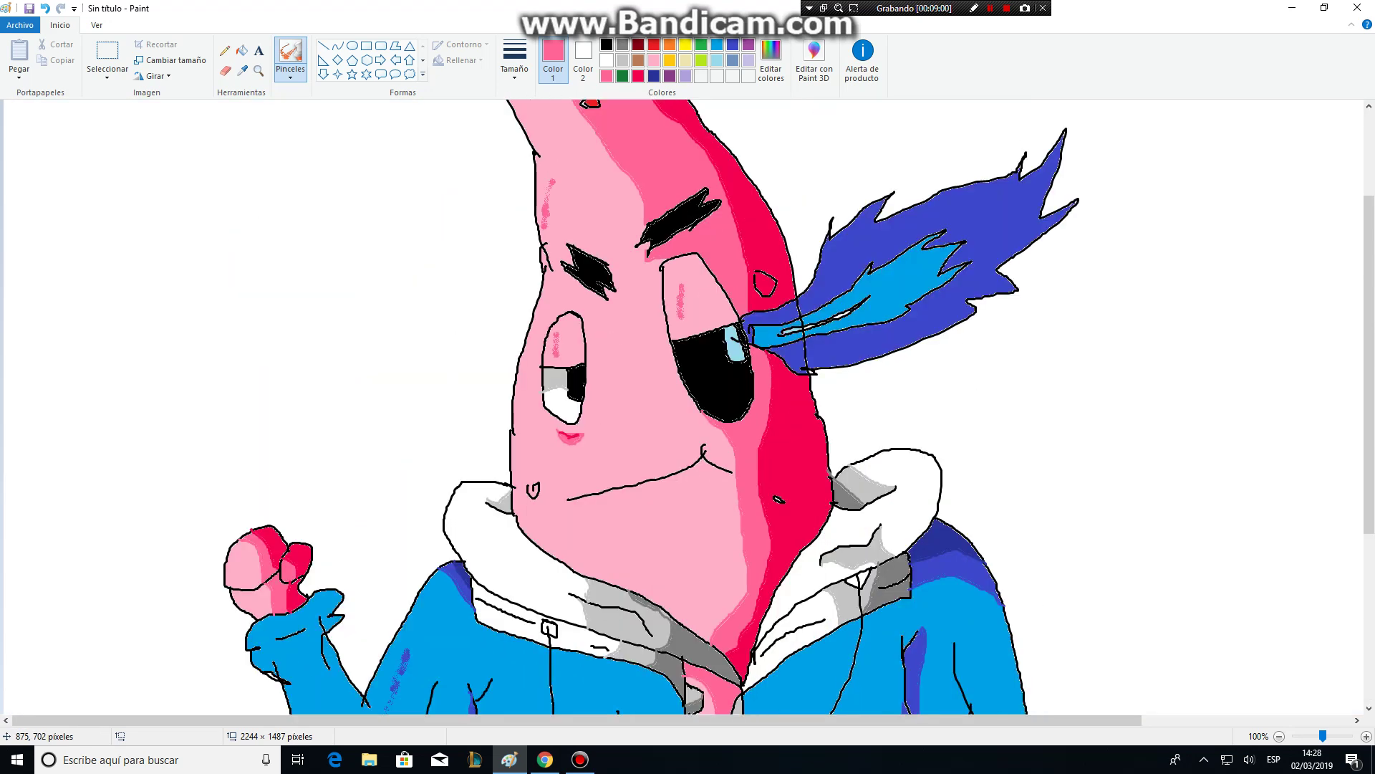
{"action": "left_click_drag", "start_coordinate": [610, 509], "coordinate": [638, 554]}
Brush speckled green texture strokes onto the light green trousers just below the jacket's left panel
{"action": "scroll", "coordinate": [585, 523], "scroll_direction": "down", "scroll_amount": 4}
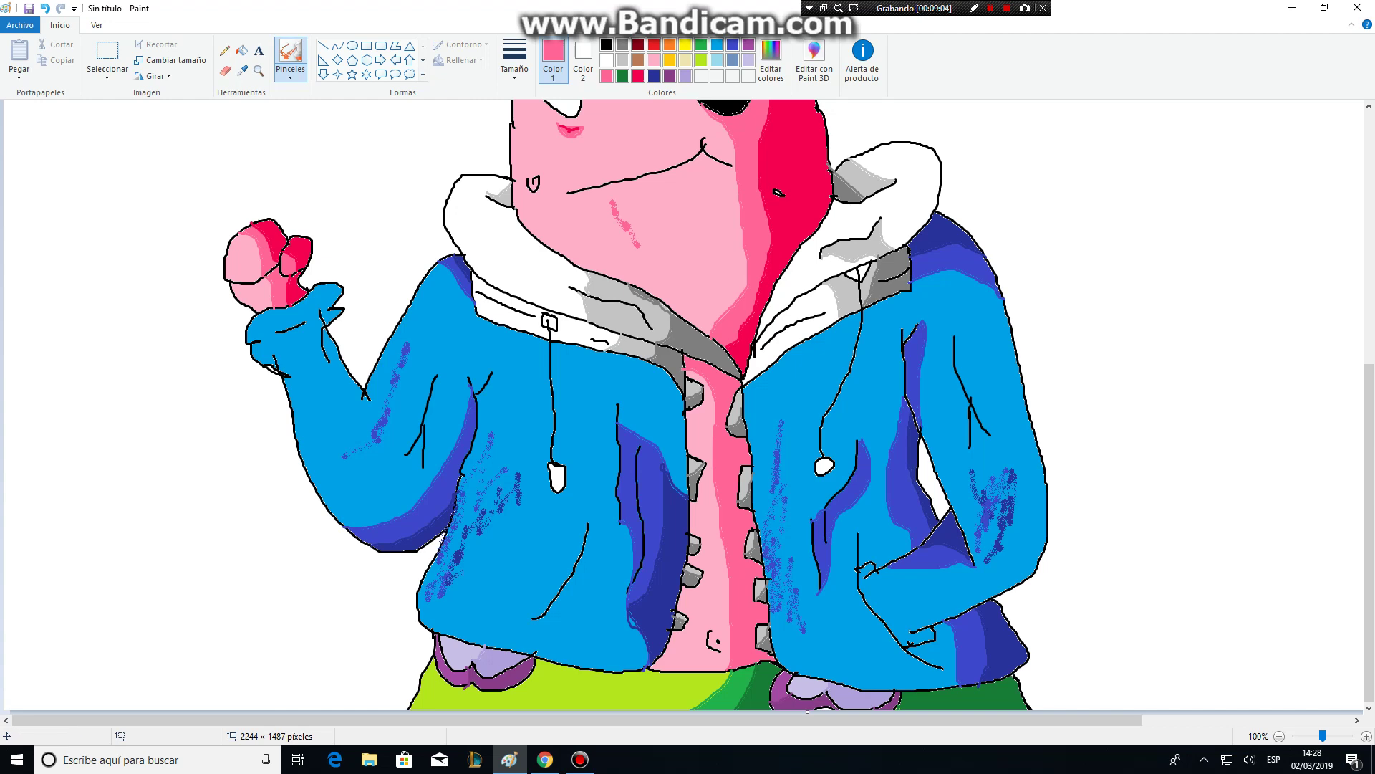
{"action": "left_click", "coordinate": [702, 45]}
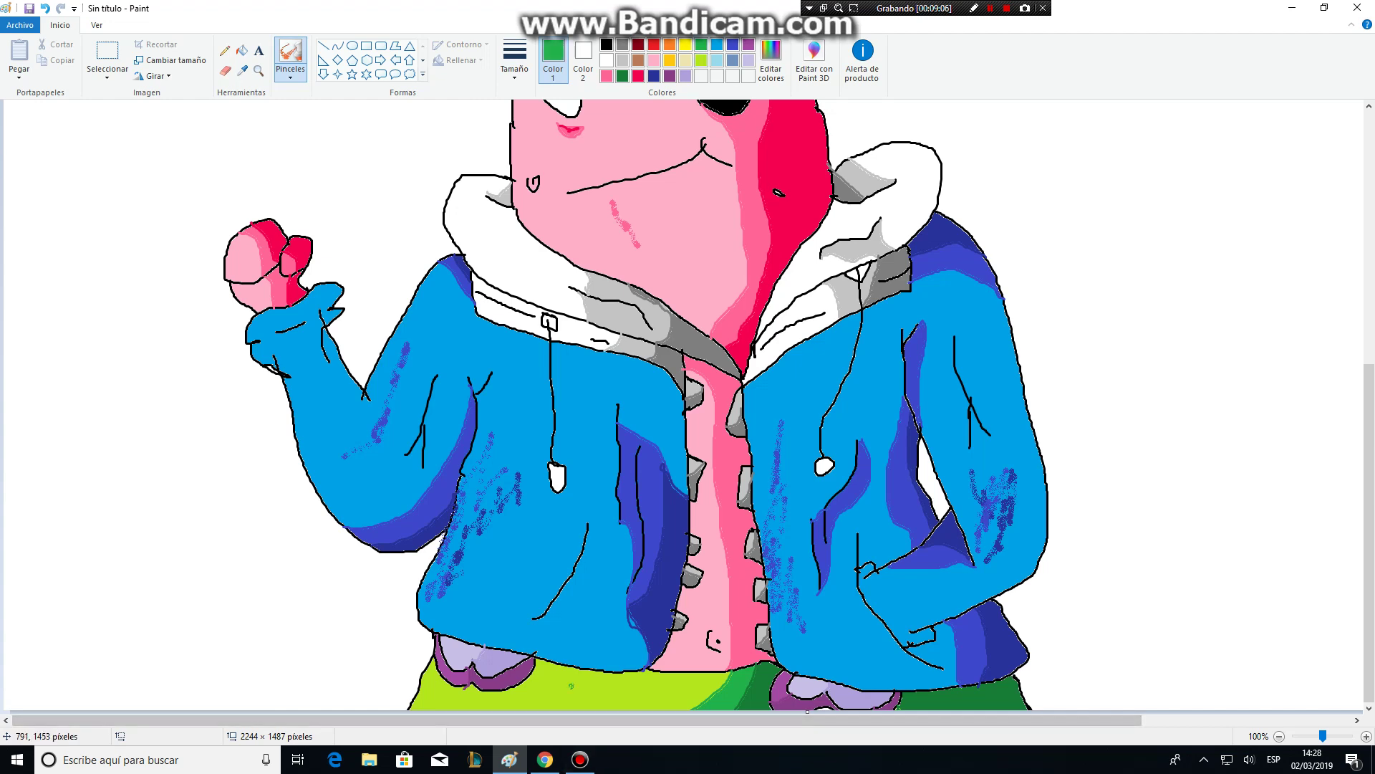
{"action": "left_click_drag", "start_coordinate": [572, 684], "coordinate": [512, 707]}
Draw a dark blue dividing line along the lower side of the outer flame and fill the flame's upper area with dark blue
{"action": "scroll", "coordinate": [645, 501], "scroll_direction": "up", "scroll_amount": 6}
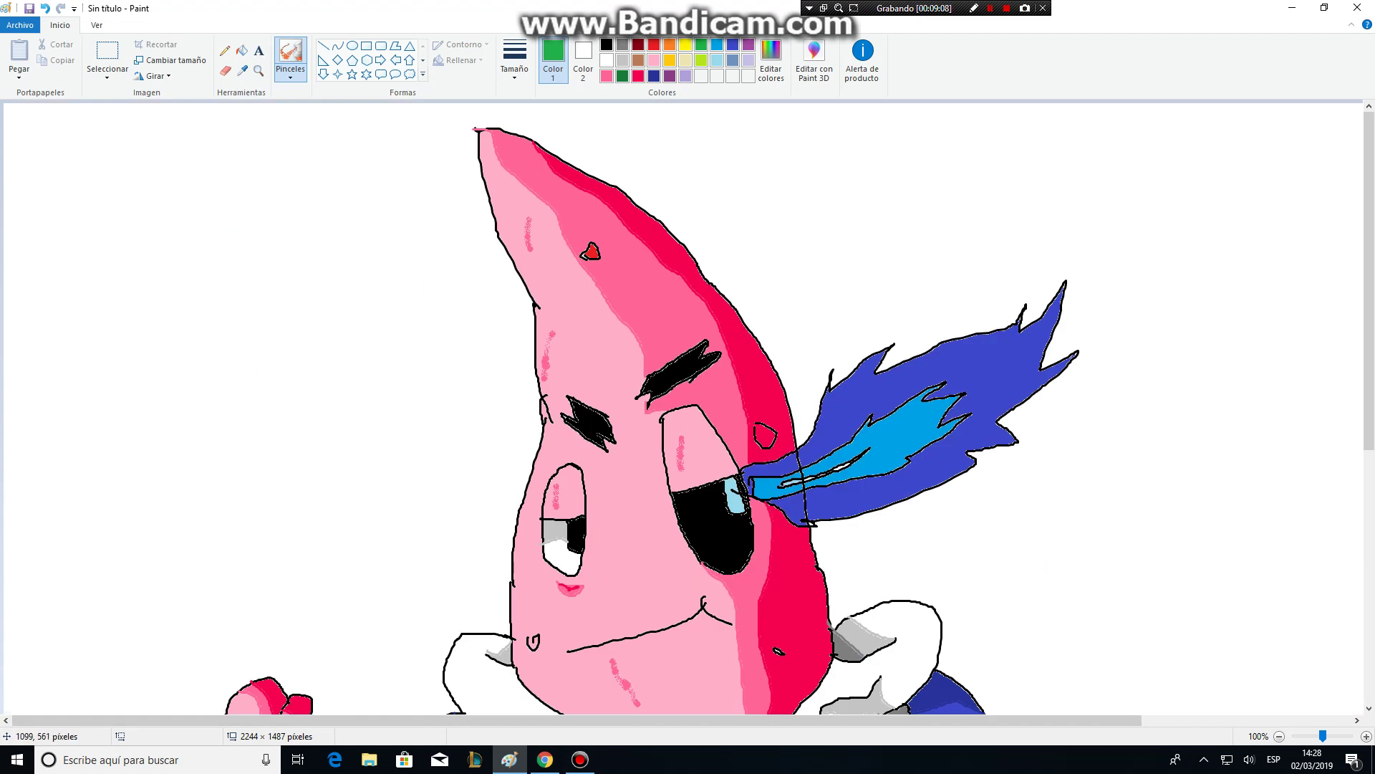
{"action": "left_click", "coordinate": [733, 45]}
{"action": "left_click", "coordinate": [654, 76]}
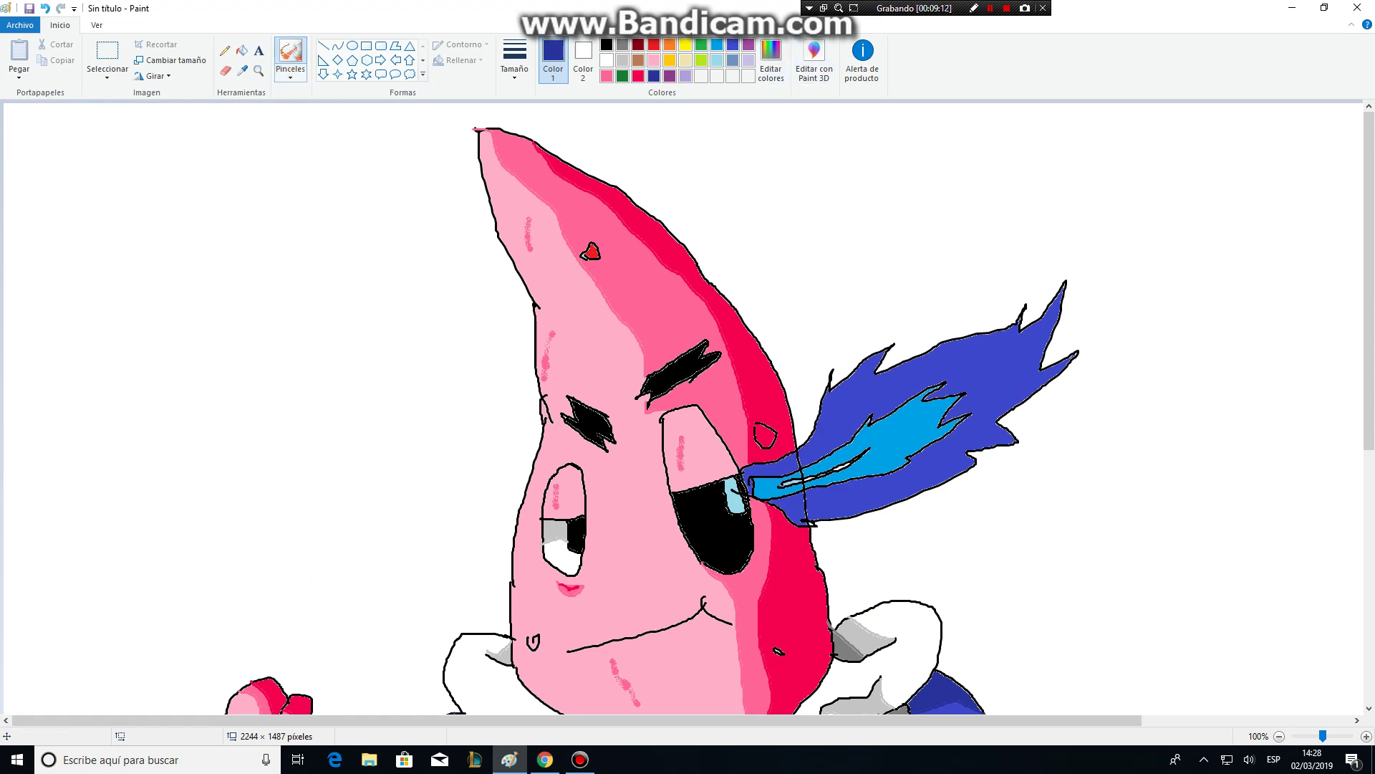
{"action": "left_click", "coordinate": [290, 75]}
{"action": "left_click", "coordinate": [236, 99]}
{"action": "left_click", "coordinate": [291, 75]}
{"action": "left_click", "coordinate": [206, 156]}
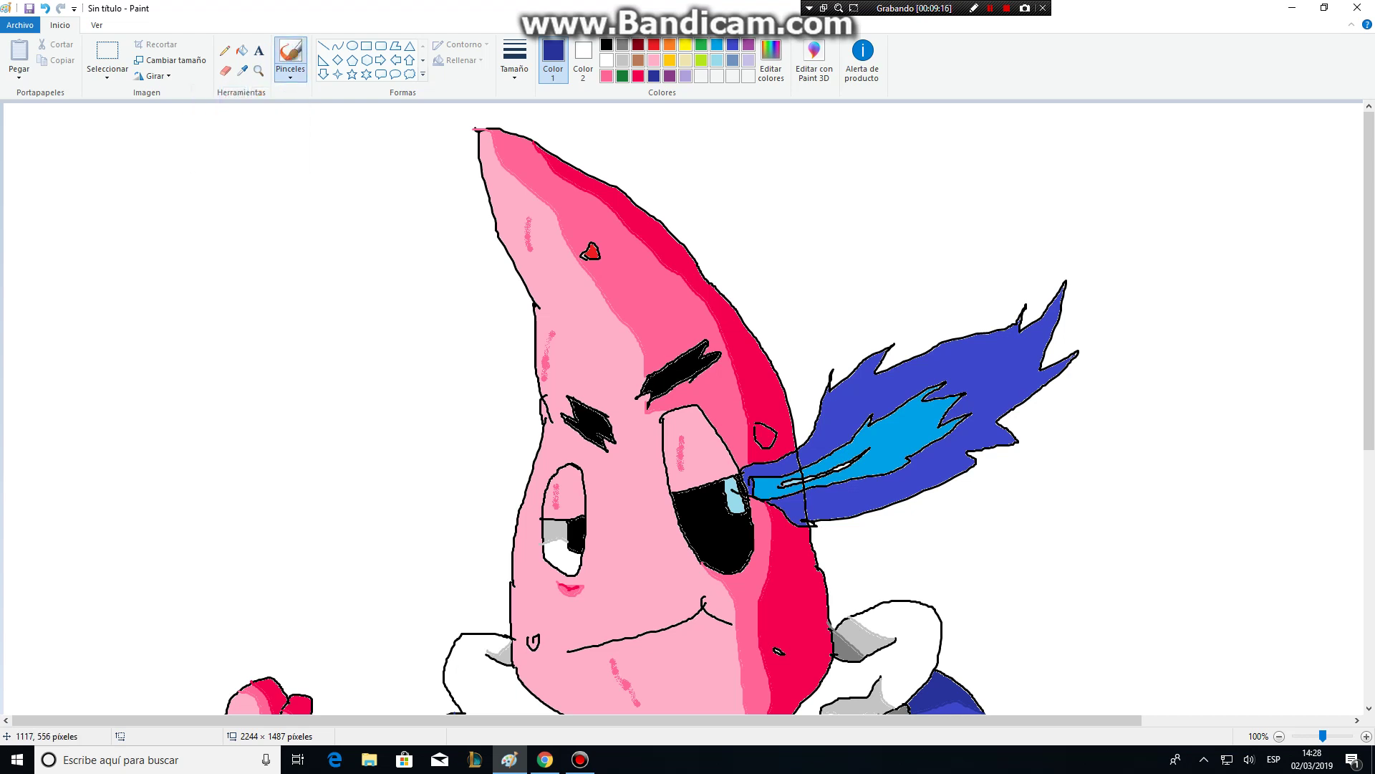
{"action": "mouse_move", "coordinate": [815, 490]}
{"action": "left_mouse_down"}
{"action": "mouse_move", "coordinate": [875, 494]}
{"action": "mouse_move", "coordinate": [935, 460]}
{"action": "mouse_move", "coordinate": [1014, 372]}
{"action": "left_mouse_up"}
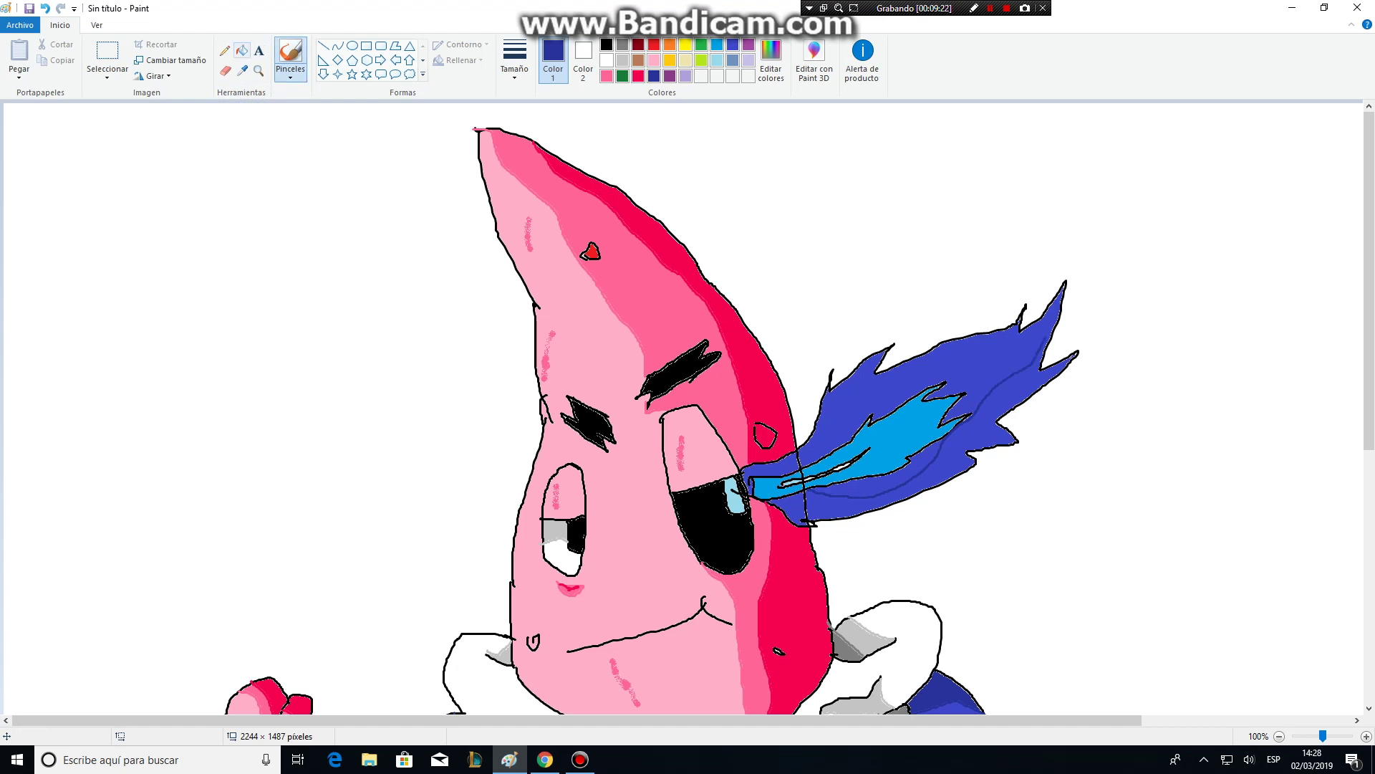
{"action": "left_click", "coordinate": [242, 50]}
{"action": "left_click", "coordinate": [806, 514]}
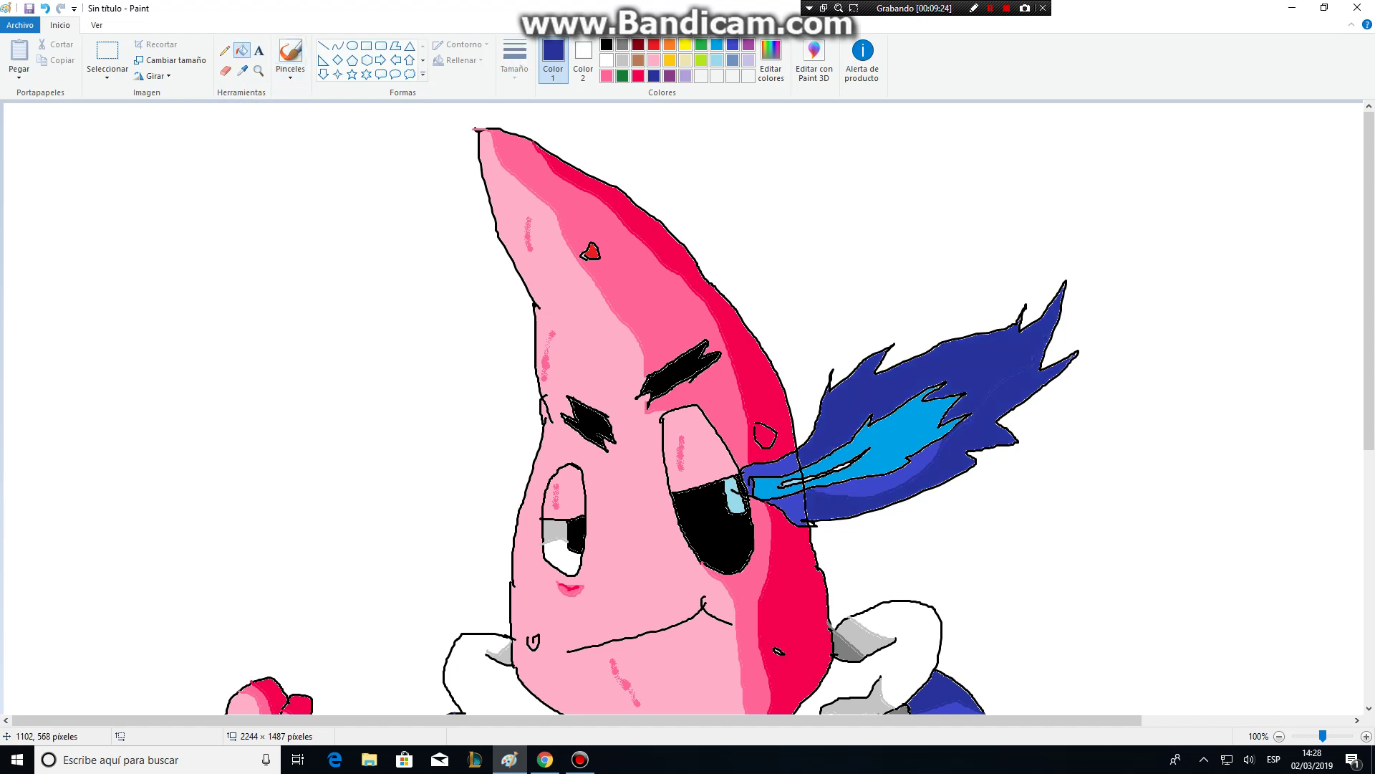
Look over the character from the flaming eye down to the trousers to check the shading and texture
{"action": "scroll", "coordinate": [793, 510], "scroll_direction": "down", "scroll_amount": 2}
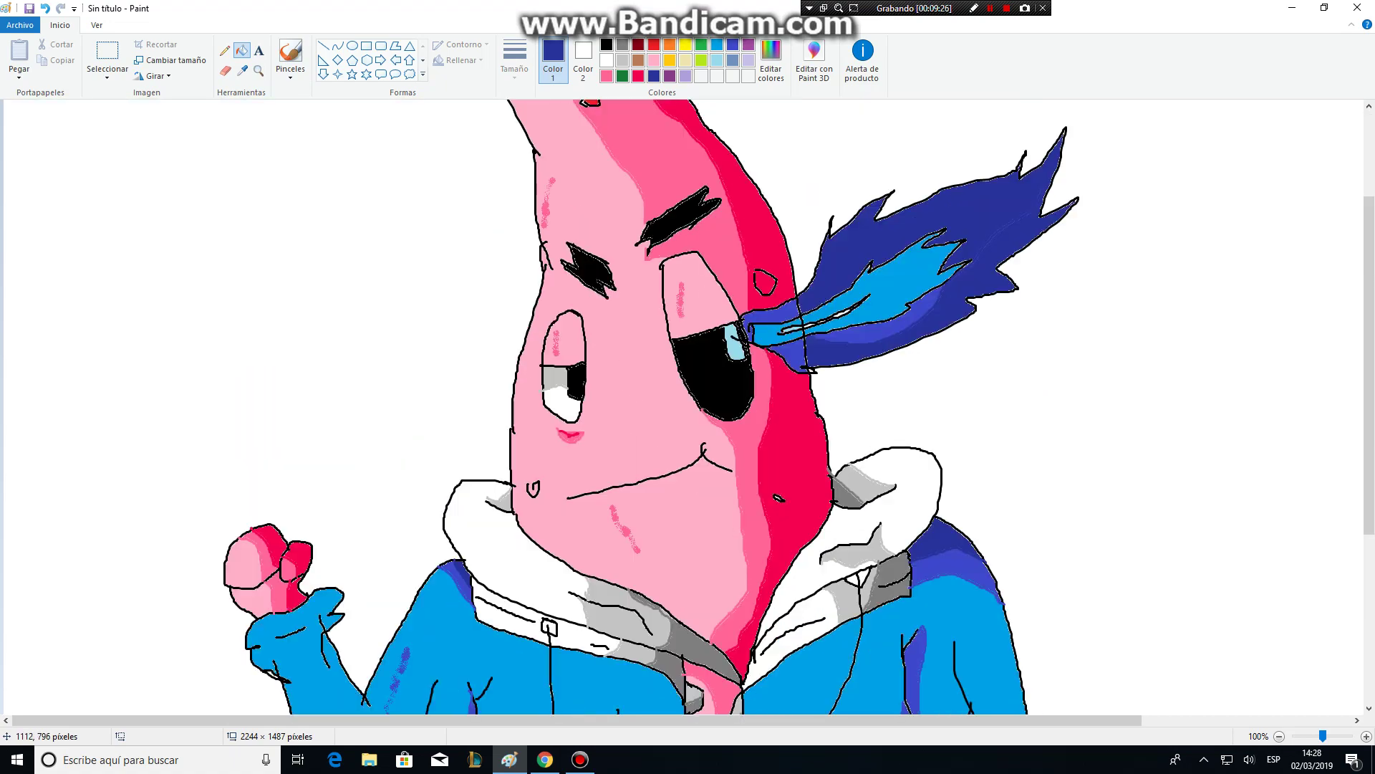
{"action": "scroll", "coordinate": [793, 509], "scroll_direction": "up", "scroll_amount": 1}
{"action": "scroll", "coordinate": [793, 509], "scroll_direction": "down", "scroll_amount": 1}
{"action": "scroll", "coordinate": [793, 509], "scroll_direction": "up", "scroll_amount": 1}
{"action": "scroll", "coordinate": [793, 509], "scroll_direction": "down", "scroll_amount": 5}
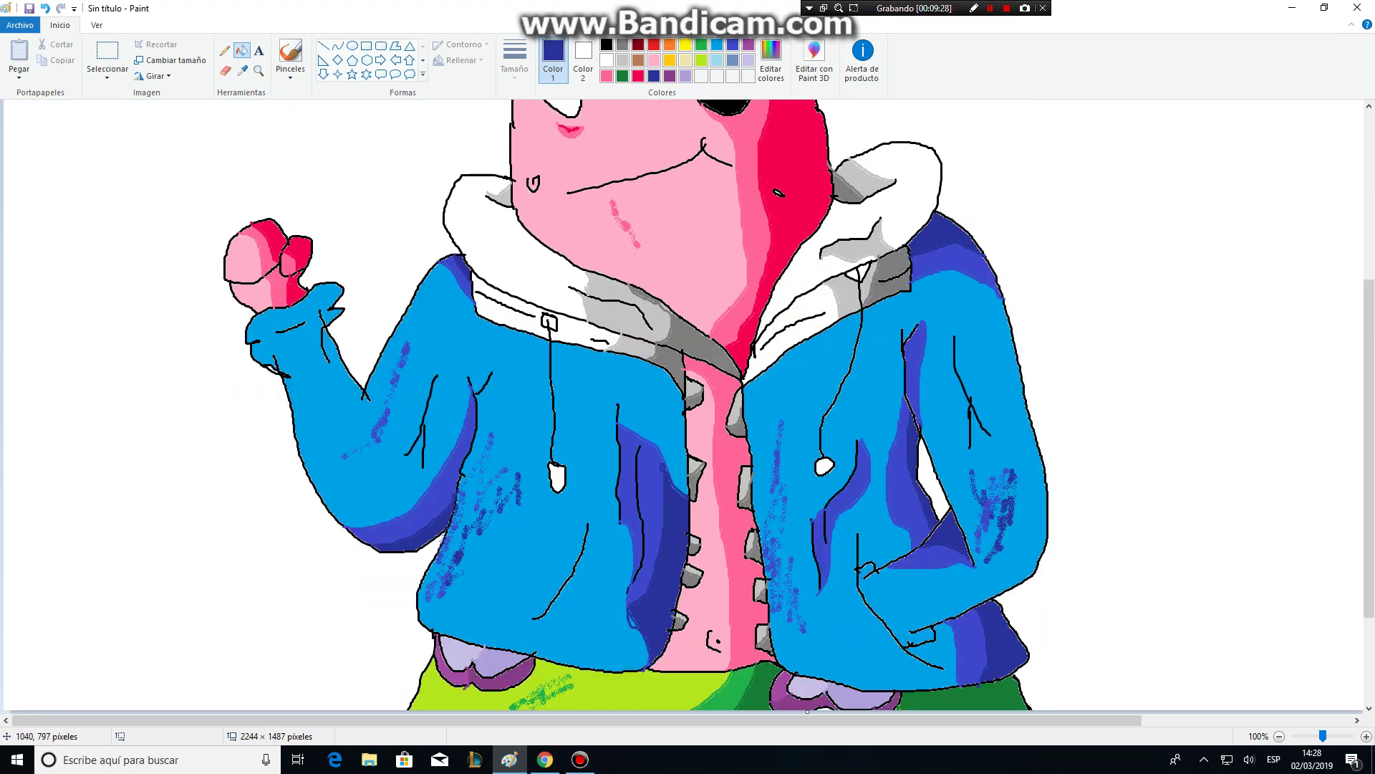
{"action": "scroll", "coordinate": [793, 509], "scroll_direction": "up", "scroll_amount": 6}
{"action": "scroll", "coordinate": [793, 509], "scroll_direction": "down", "scroll_amount": 6}
{"action": "left_click", "coordinate": [991, 8]}
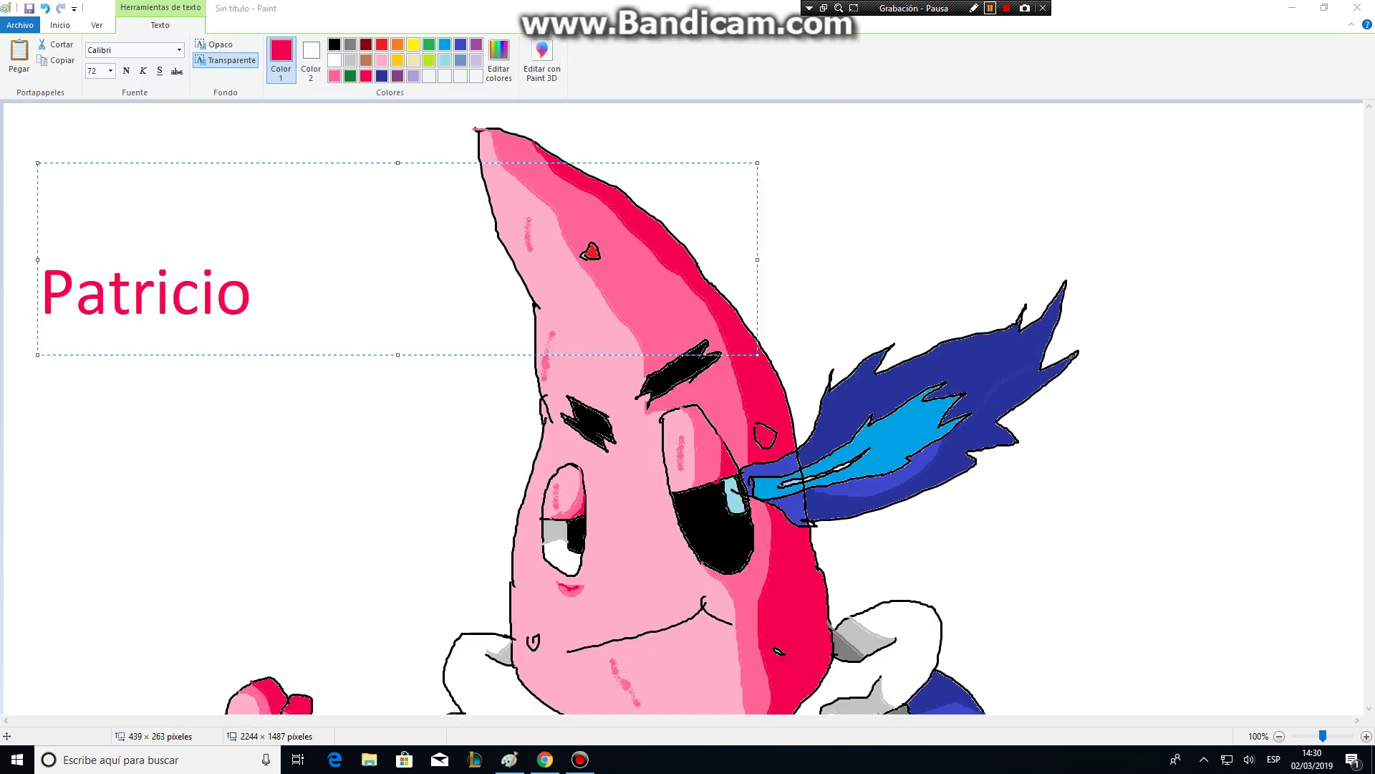
Add the line "spongetale" above "Patricio" in the title text beside the head and place the text on the canvas
{"action": "key", "text": "alt+Tab"}
{"action": "type", "text": "S"}
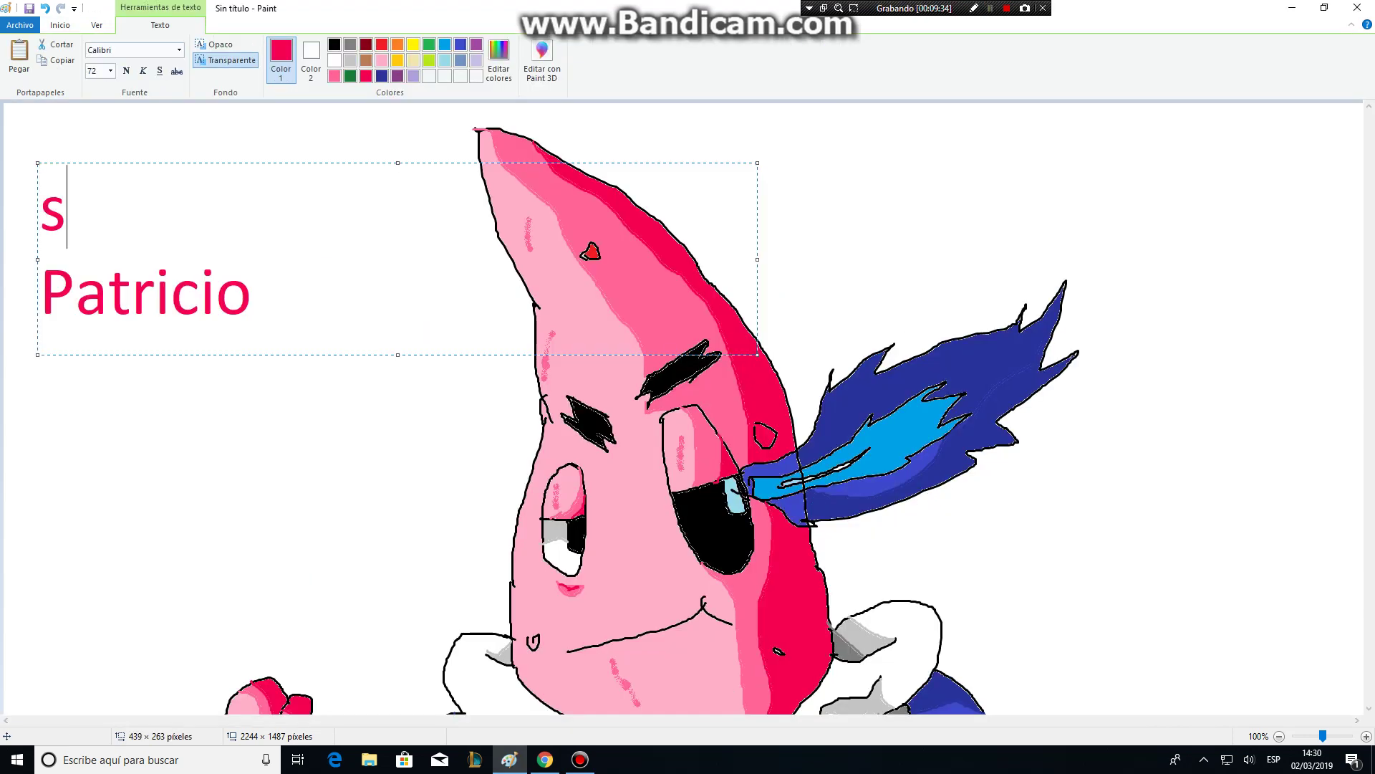
{"action": "type", "text": "pon"}
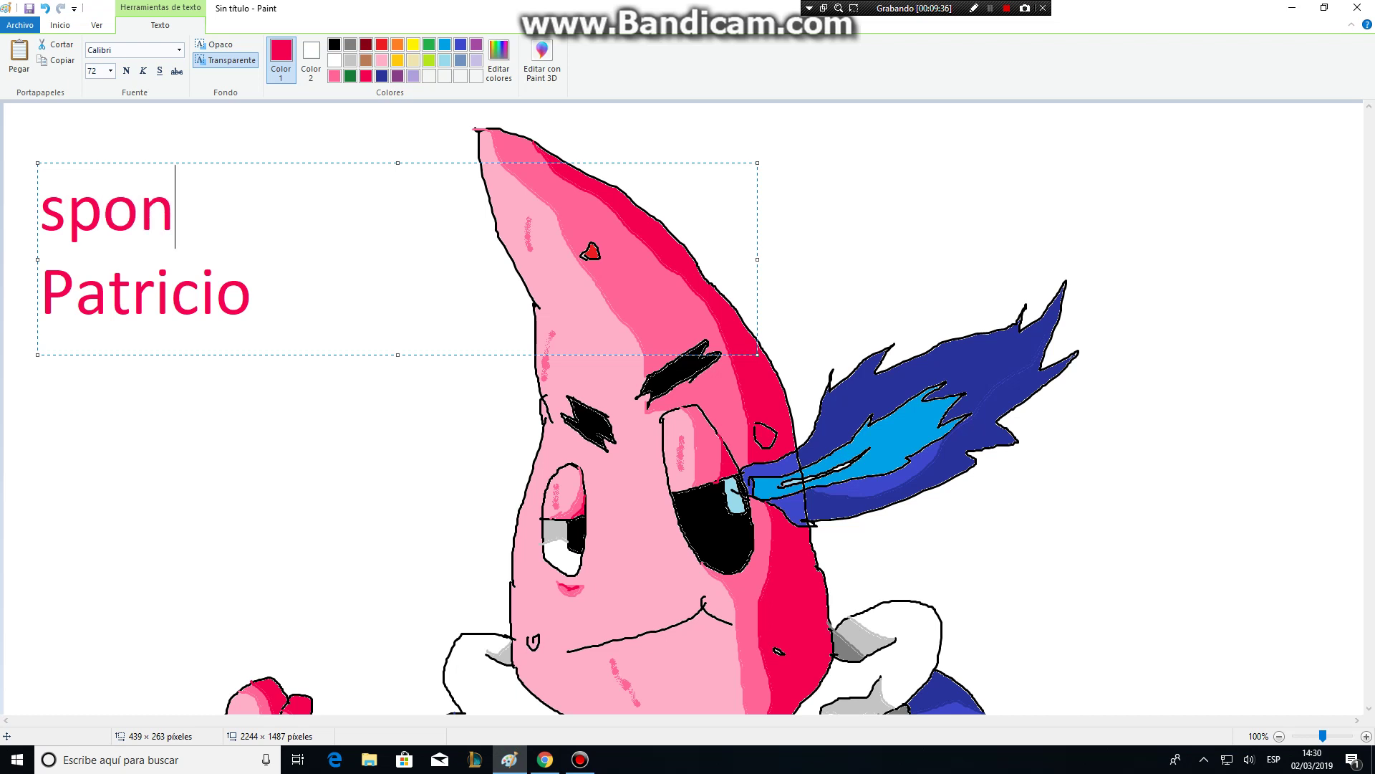
{"action": "type", "text": "geta"}
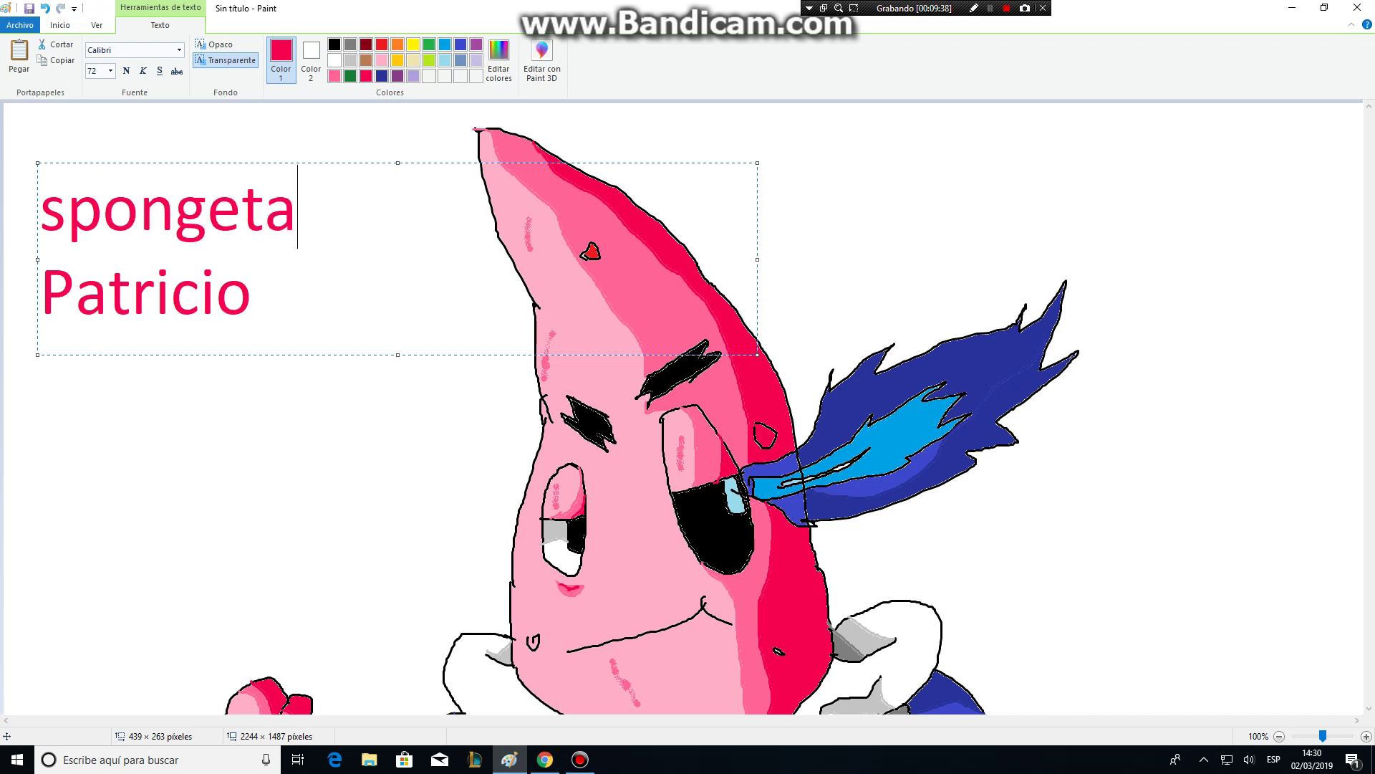
{"action": "type", "text": "ke"}
{"action": "key", "text": "BackSpace"}
{"action": "key", "text": "BackSpace"}
{"action": "type", "text": "le"}
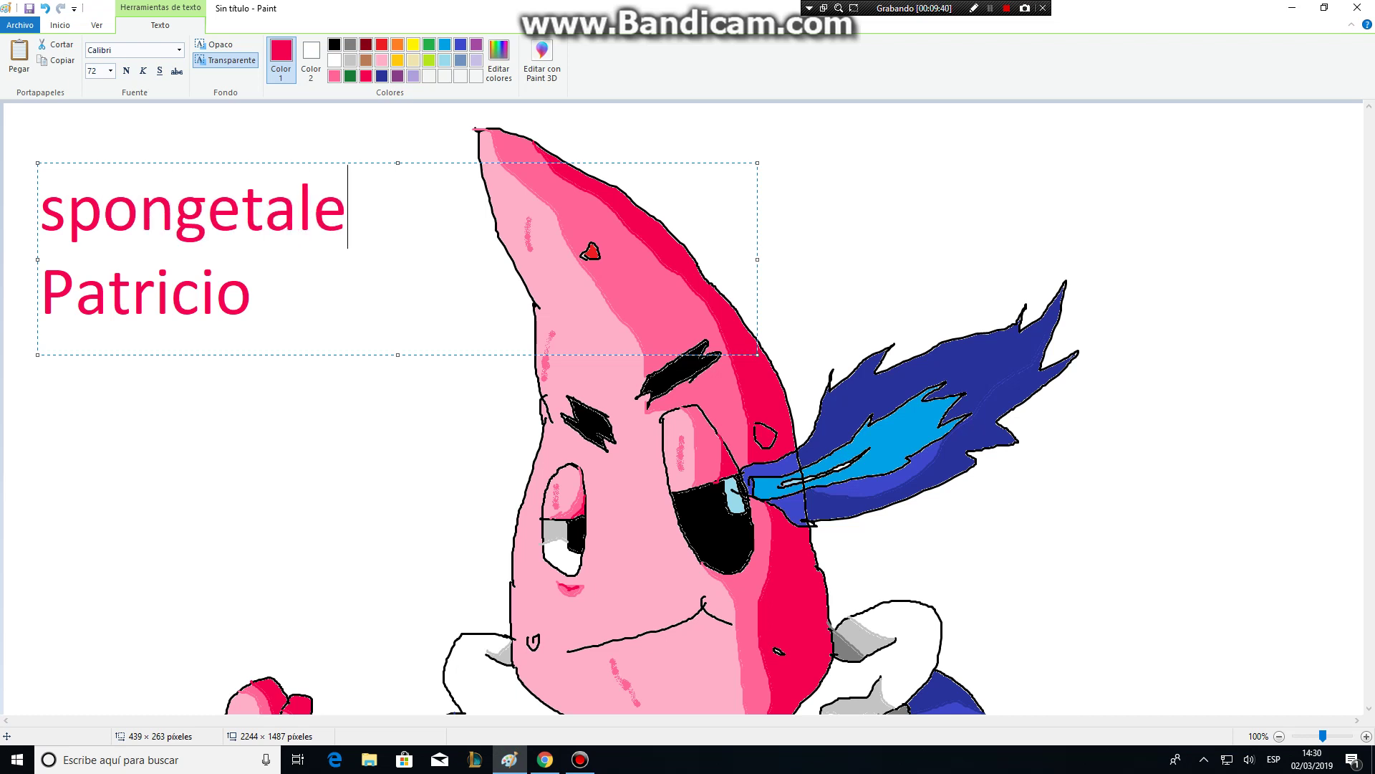
{"action": "left_click", "coordinate": [96, 390]}
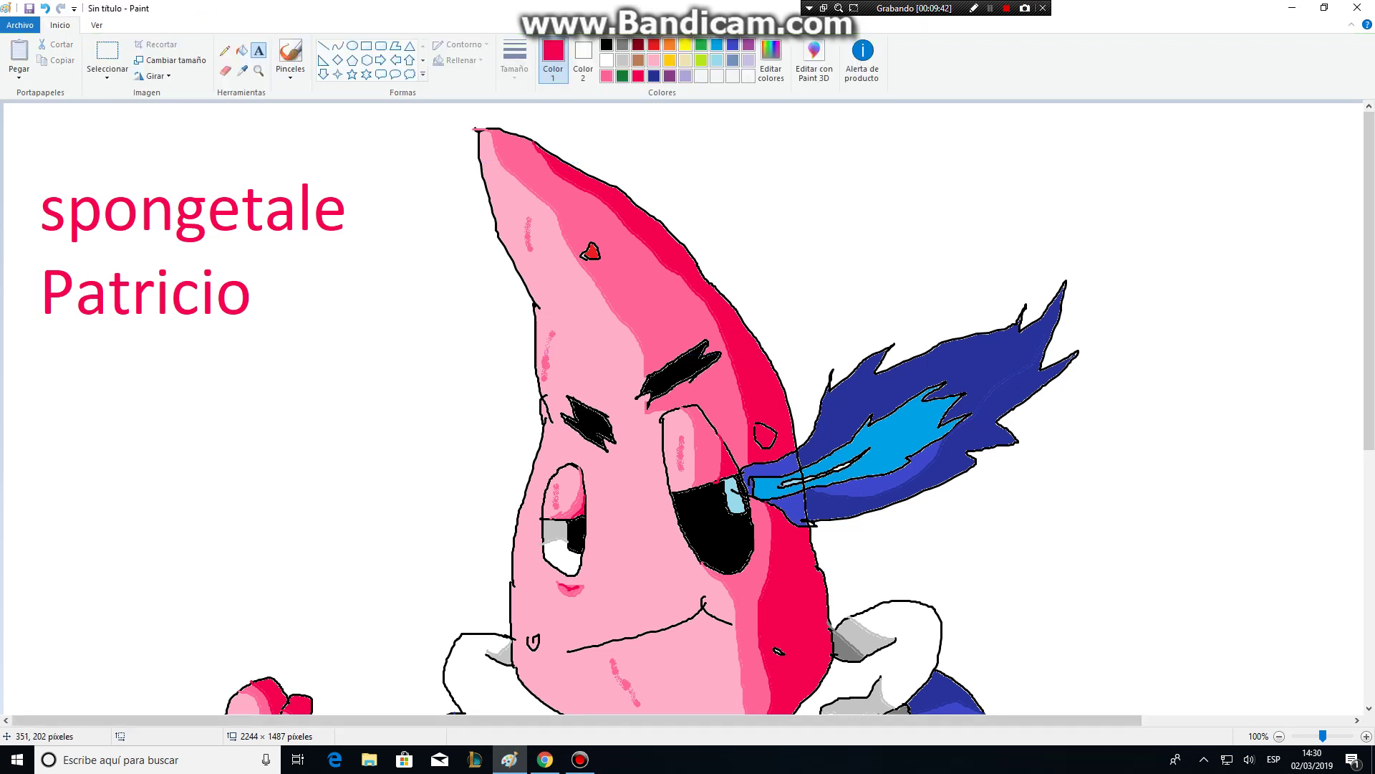
Fill the white background around the character and title with black
{"action": "left_click", "coordinate": [607, 44]}
{"action": "left_click", "coordinate": [242, 50]}
{"action": "left_click", "coordinate": [439, 236]}
{"action": "scroll", "coordinate": [358, 243], "scroll_direction": "down", "scroll_amount": 6}
{"action": "scroll", "coordinate": [322, 247], "scroll_direction": "up", "scroll_amount": 6}
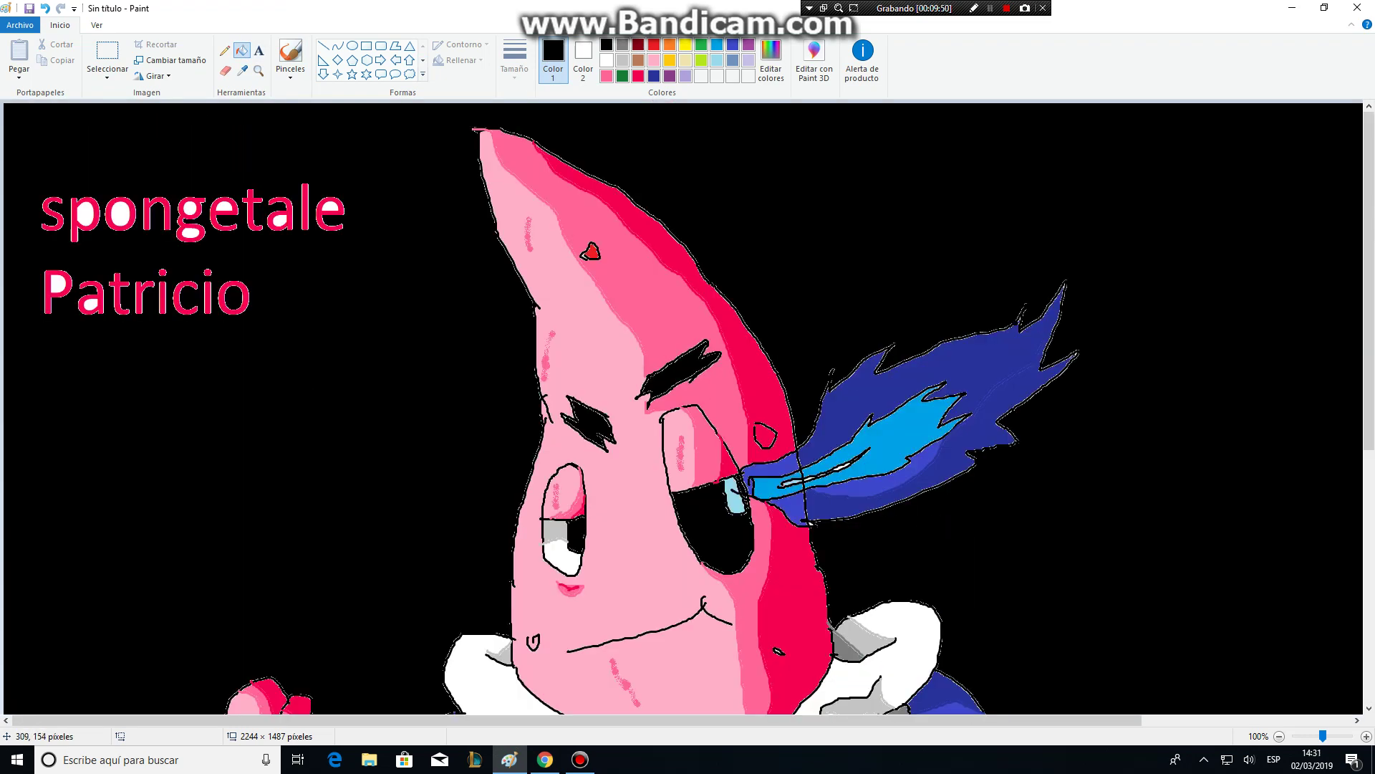
Fill the white gaps enclosed by the letters of "spongetale" and the "a" of "Patricio" with black
{"action": "left_click", "coordinate": [279, 220]}
{"action": "left_click", "coordinate": [332, 206]}
{"action": "left_click", "coordinate": [120, 213]}
{"action": "left_click", "coordinate": [190, 207]}
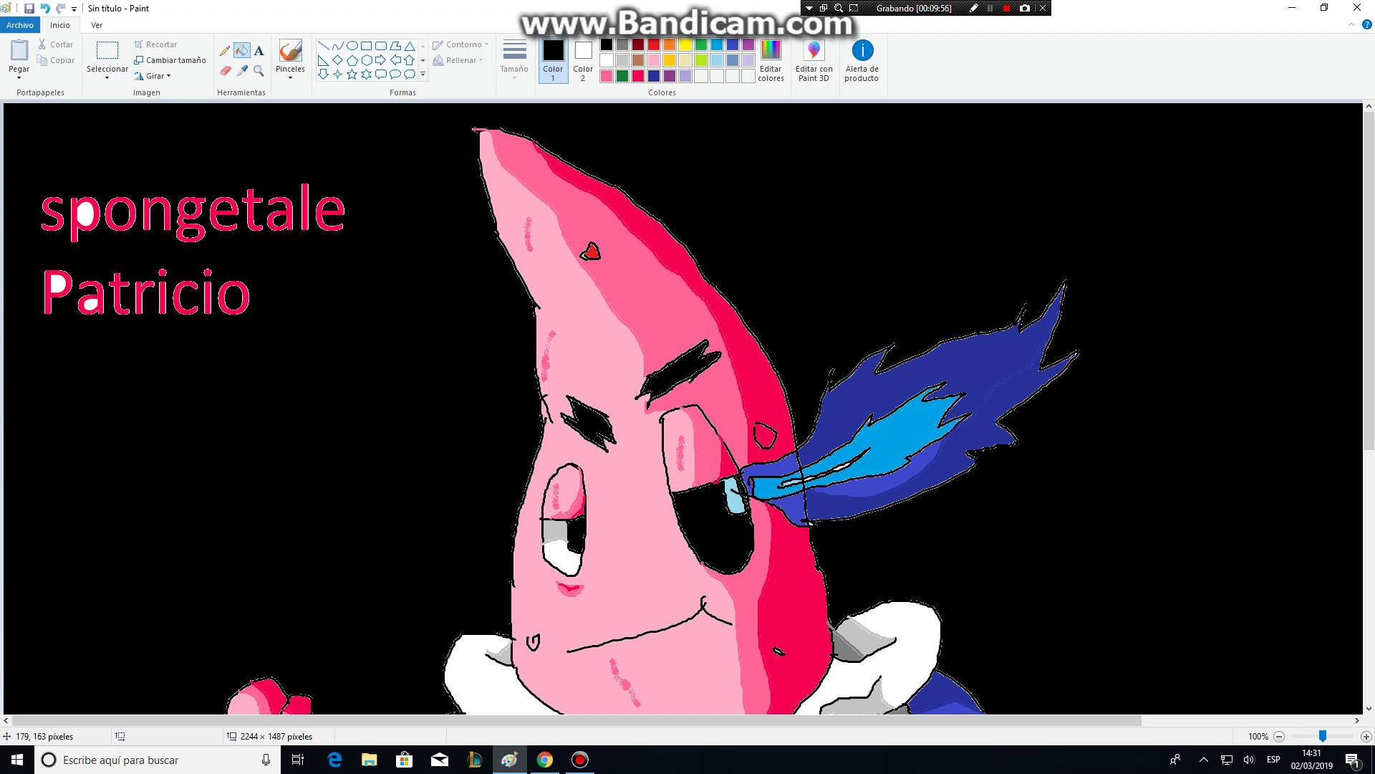
{"action": "left_click", "coordinate": [86, 215]}
{"action": "left_click", "coordinate": [92, 306]}
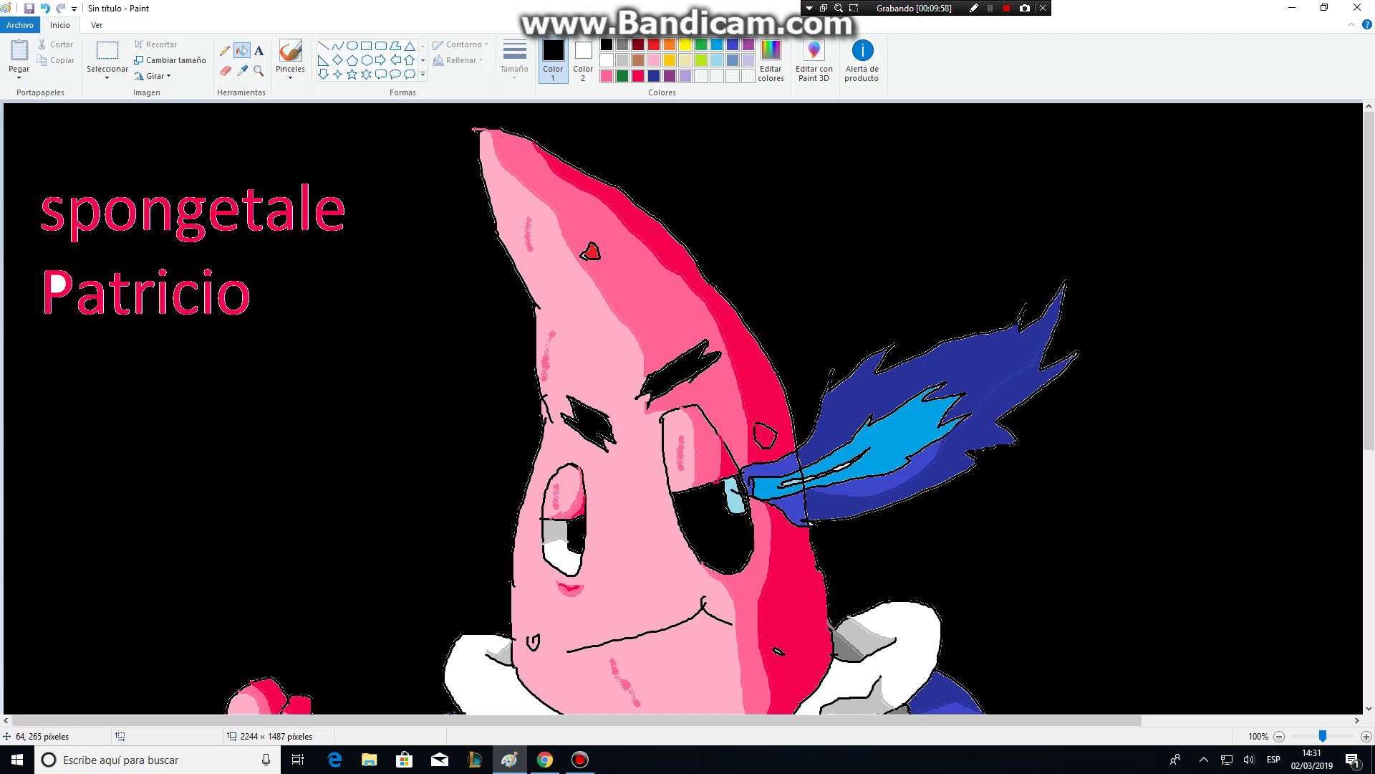